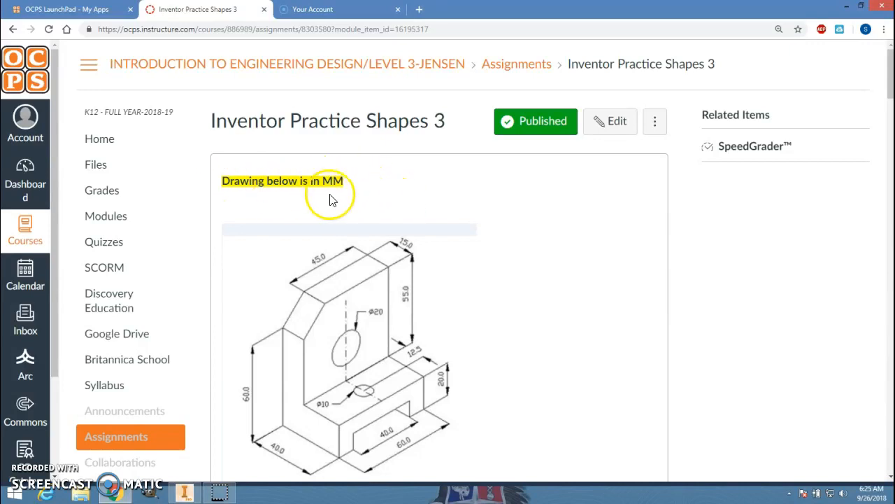
Switch from the assignment's millimetre drawing to Autodesk Inventor and create a new part from the metric Standard (mm).ipt template.
{"action": "scroll", "coordinate": [363, 203], "scroll_direction": "down", "scroll_amount": 6}
{"action": "scroll", "coordinate": [354, 252], "scroll_direction": "up", "scroll_amount": 4}
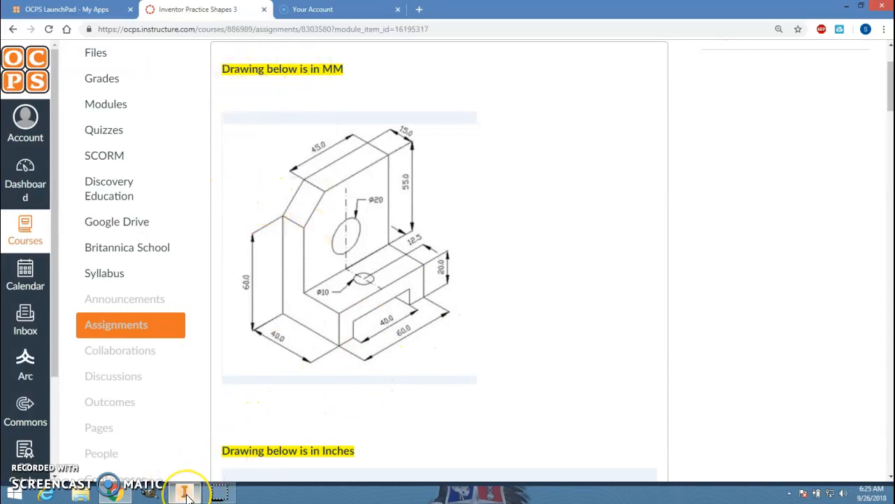
{"action": "mouse_move", "coordinate": [188, 495]}
{"action": "left_click", "coordinate": [185, 426]}
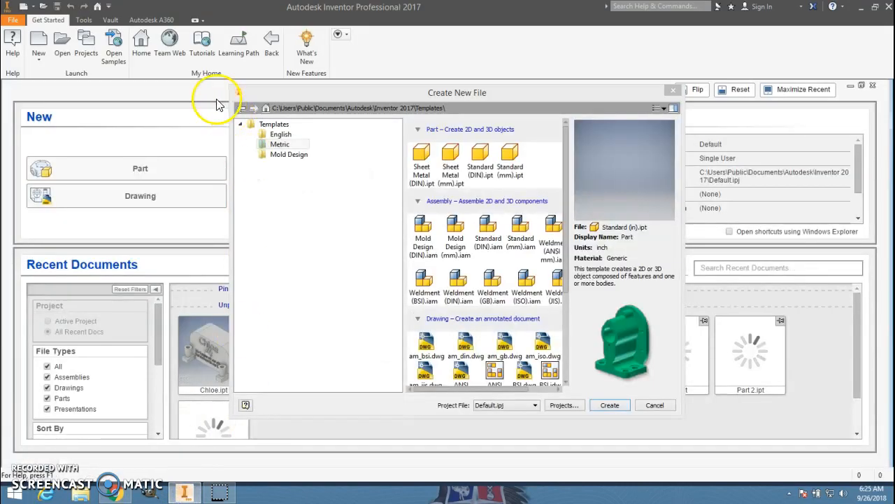
{"action": "left_click", "coordinate": [280, 144]}
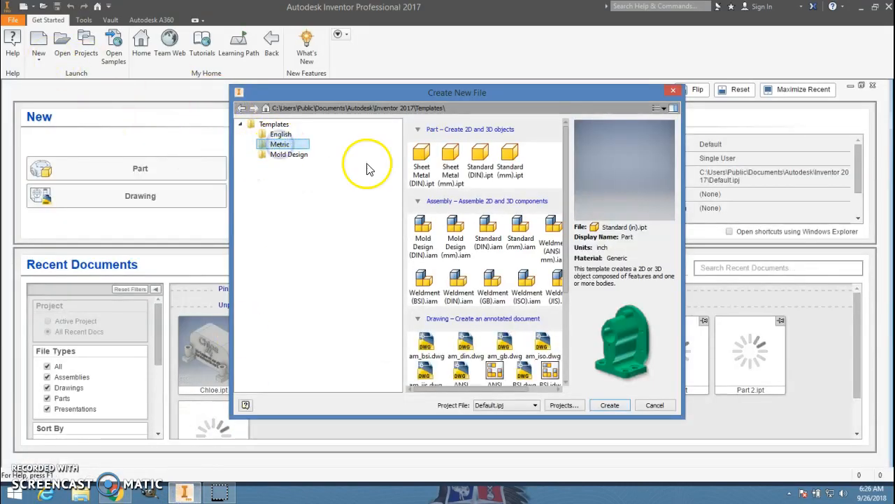
{"action": "double_click", "coordinate": [511, 156]}
{"action": "left_click", "coordinate": [496, 150]}
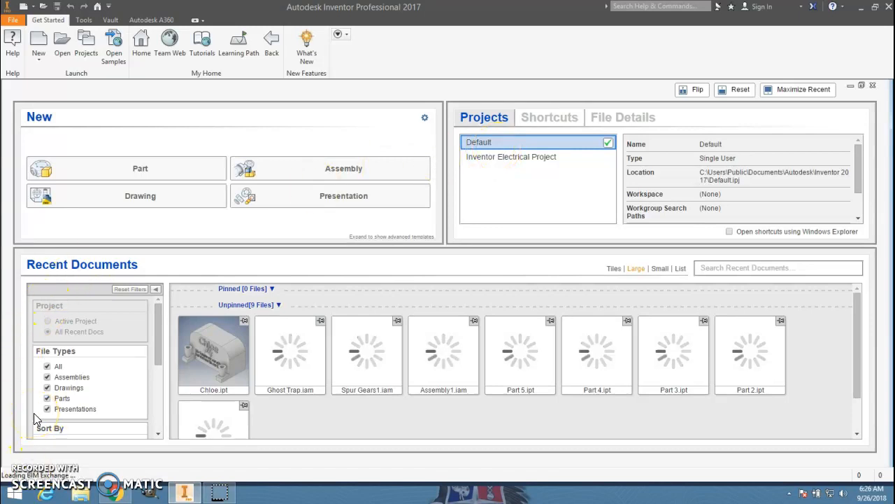
{"action": "left_click", "coordinate": [11, 474]}
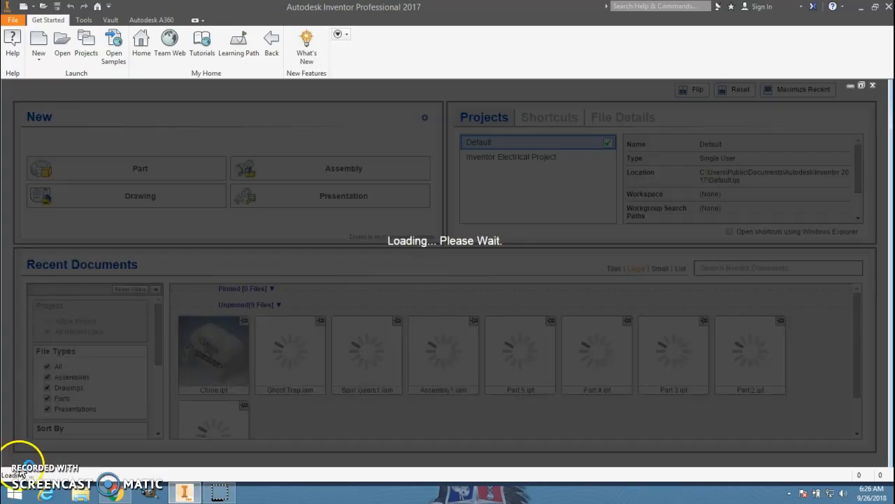
{"action": "left_click", "coordinate": [298, 419]}
{"action": "left_click", "coordinate": [491, 301]}
{"action": "left_click", "coordinate": [482, 301]}
{"action": "left_click", "coordinate": [270, 326]}
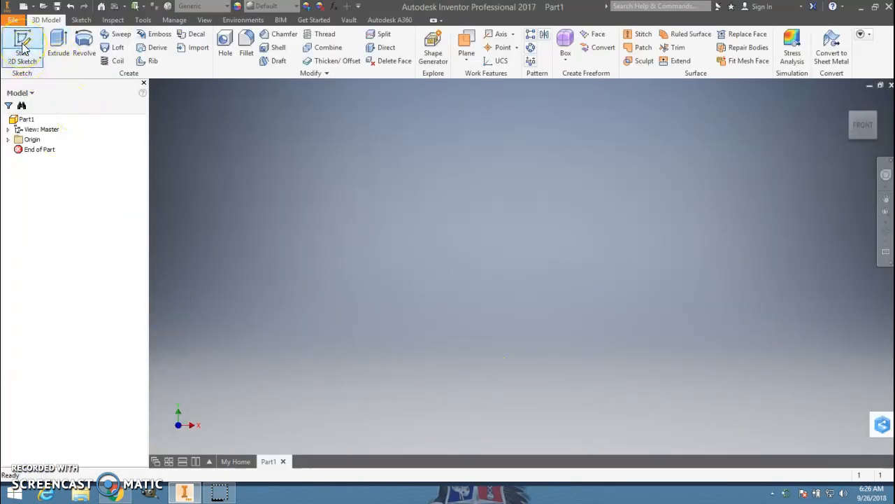
Start a 2D sketch on the XY Plane and check the bracket's side profile in the browser's assignment drawing.
{"action": "left_click", "coordinate": [26, 43]}
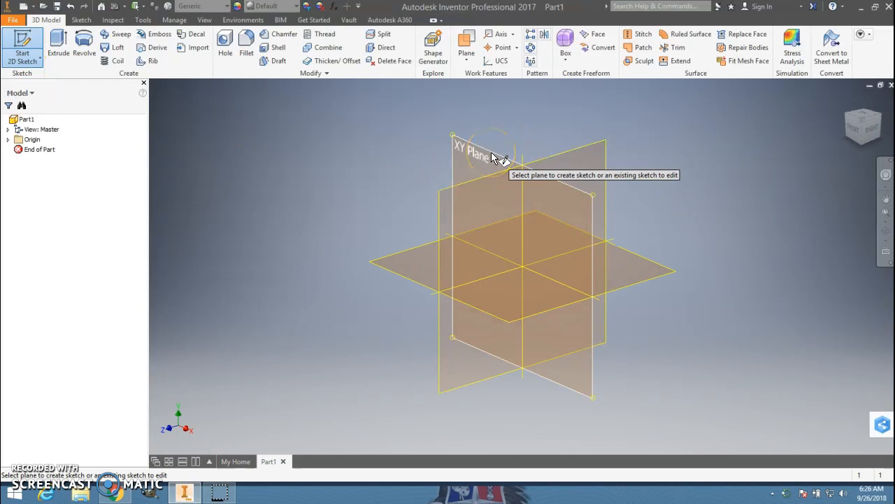
{"action": "left_click", "coordinate": [489, 152]}
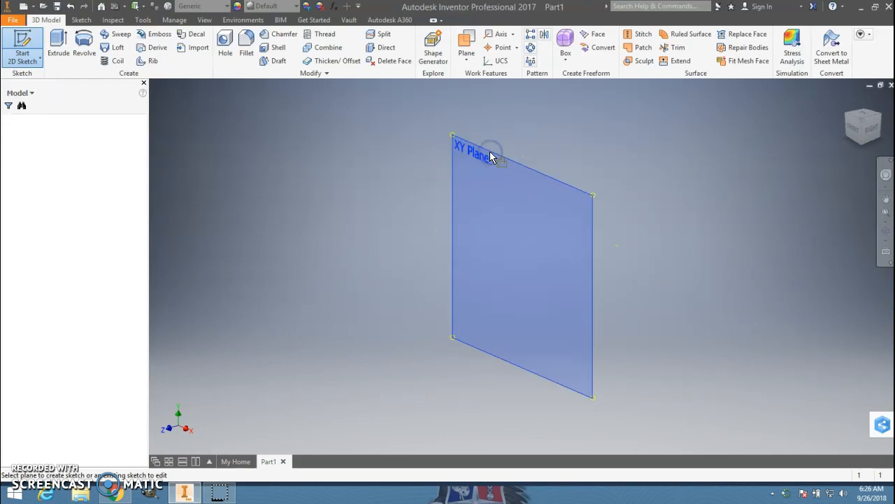
{"action": "key", "text": "alt+Tab"}
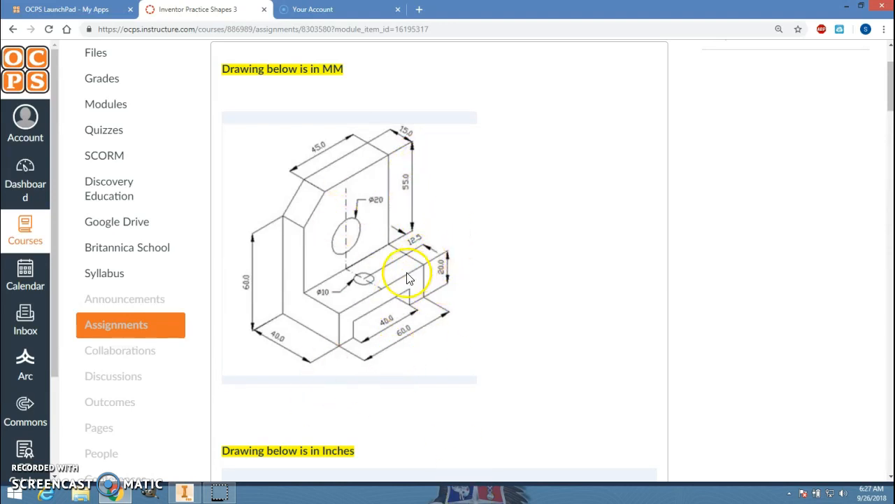
{"action": "key", "text": "alt+Tab"}
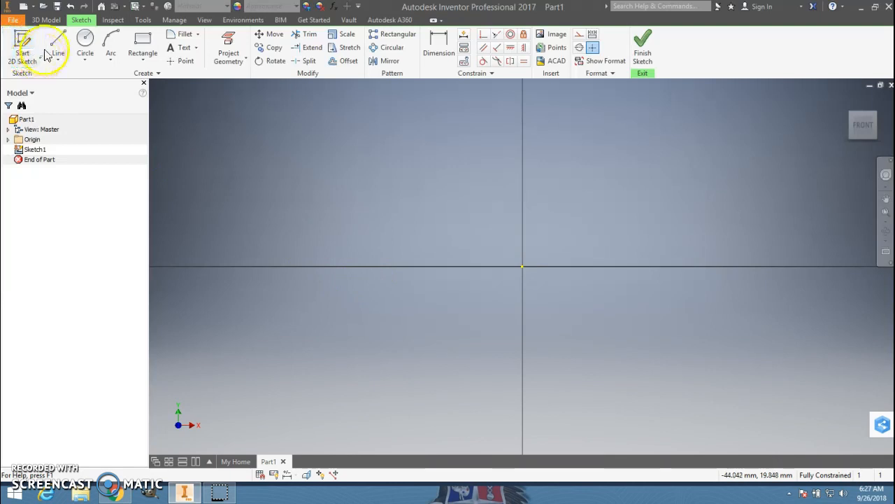
Draw a vertical line upward from the origin with its length set to 20+55 mm, checking the heights in the assignment drawing.
{"action": "left_click", "coordinate": [59, 42]}
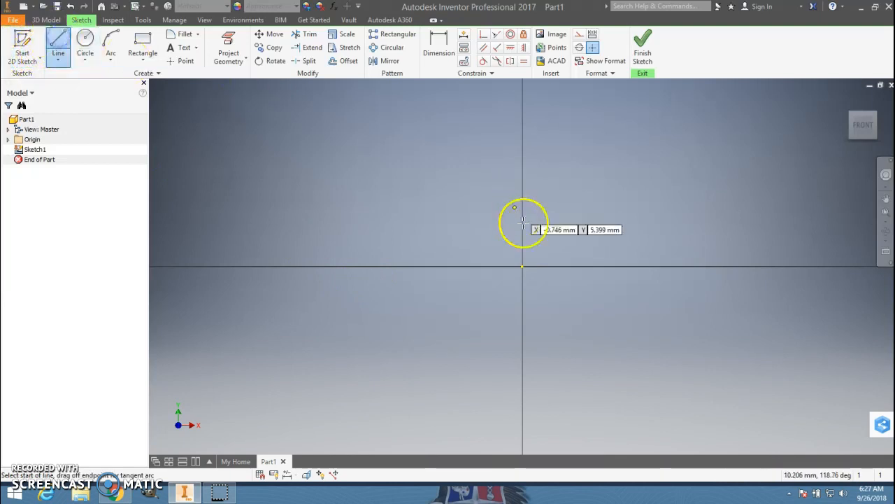
{"action": "left_click", "coordinate": [525, 266]}
{"action": "middle_click_drag", "start_coordinate": [518, 178], "coordinate": [497, 268]}
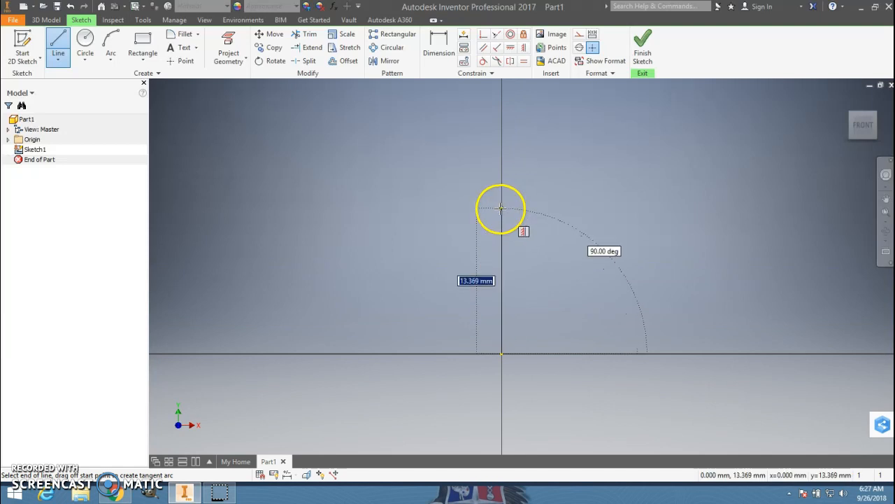
{"action": "key", "text": "alt+Tab"}
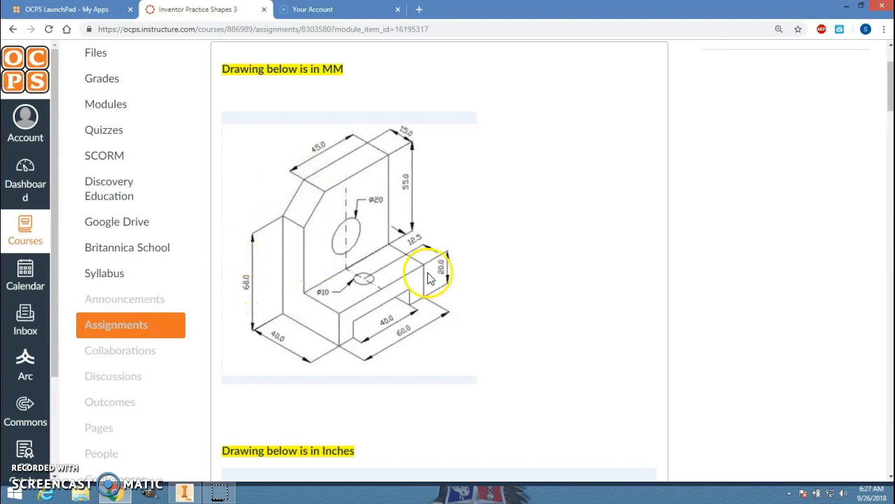
{"action": "key", "text": "alt+Tab"}
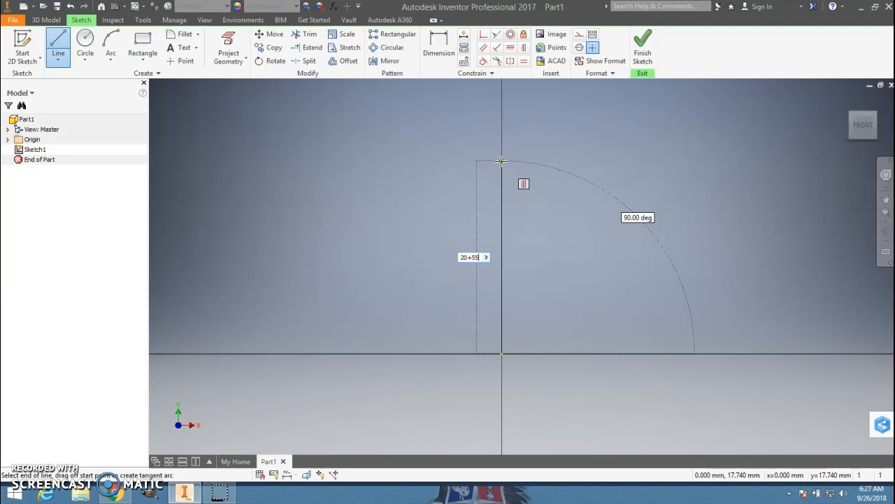
{"action": "key", "text": "Return"}
{"action": "middle_click_drag", "start_coordinate": [626, 113], "coordinate": [625, 124]}
{"action": "left_click", "coordinate": [859, 125]}
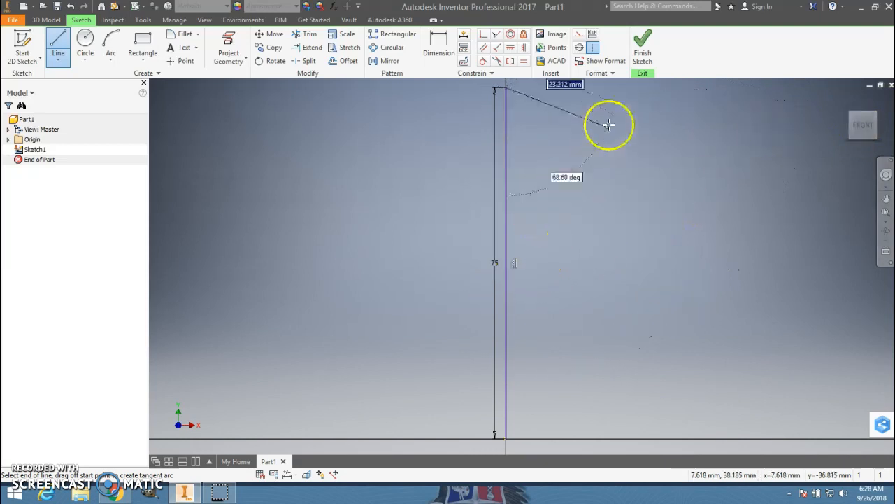
Continue the profile with a 15 mm horizontal top edge and a 55 mm vertical edge downward, following the assignment drawing.
{"action": "key", "text": "alt+Tab"}
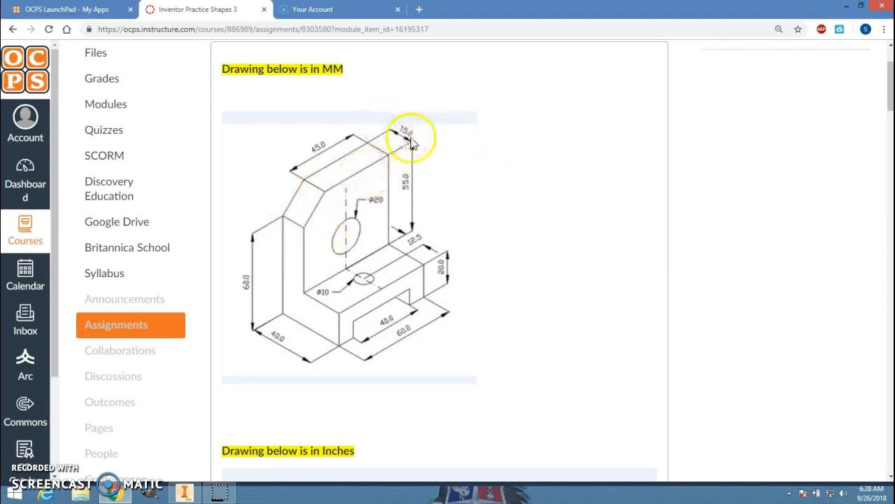
{"action": "key", "text": "alt+Tab"}
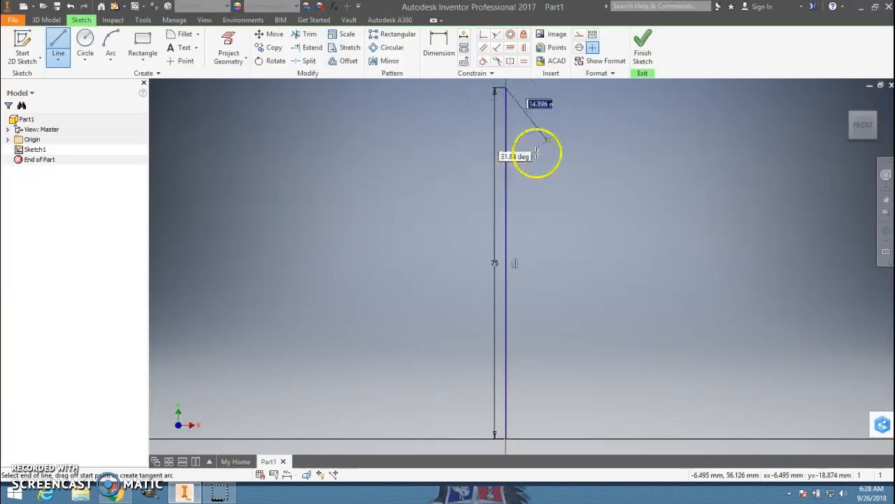
{"action": "left_click", "coordinate": [577, 87]}
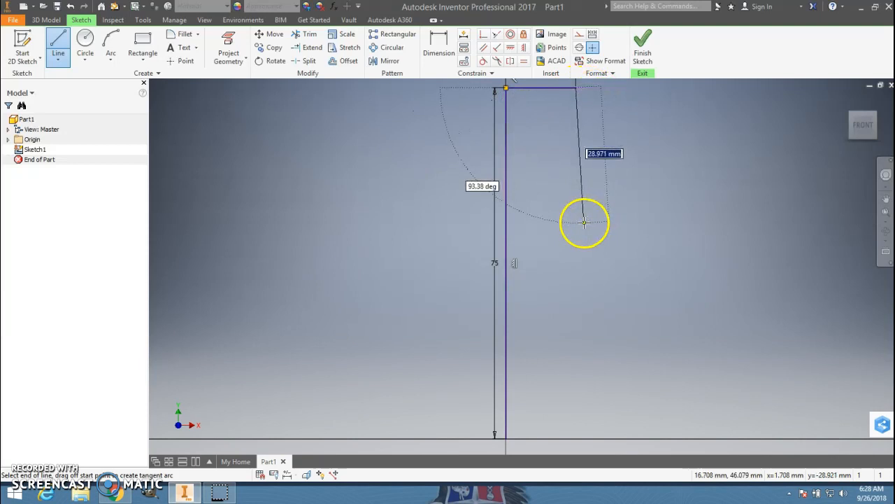
{"action": "key", "text": "alt+Tab"}
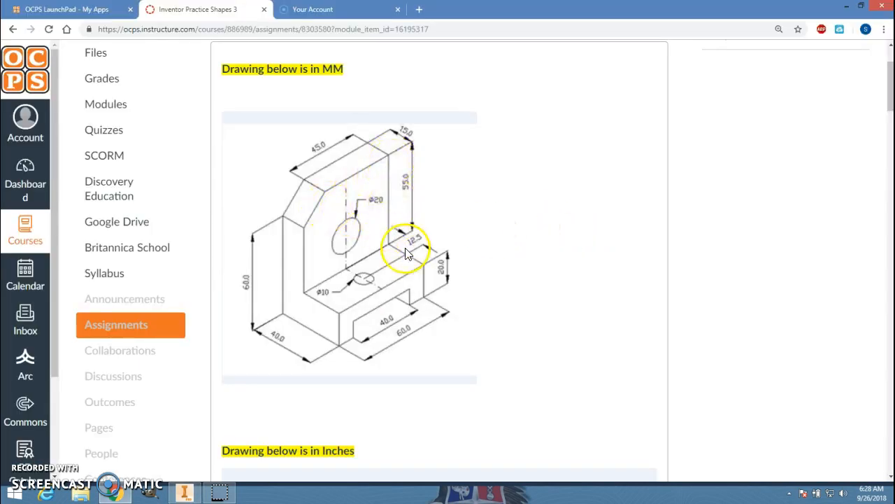
{"action": "key", "text": "alt+Tab"}
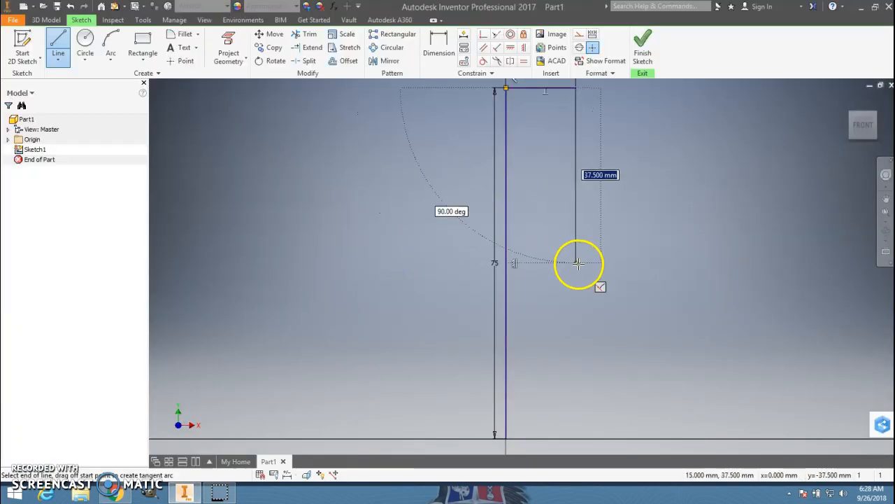
{"action": "type", "text": "55"}
{"action": "key", "text": "Return"}
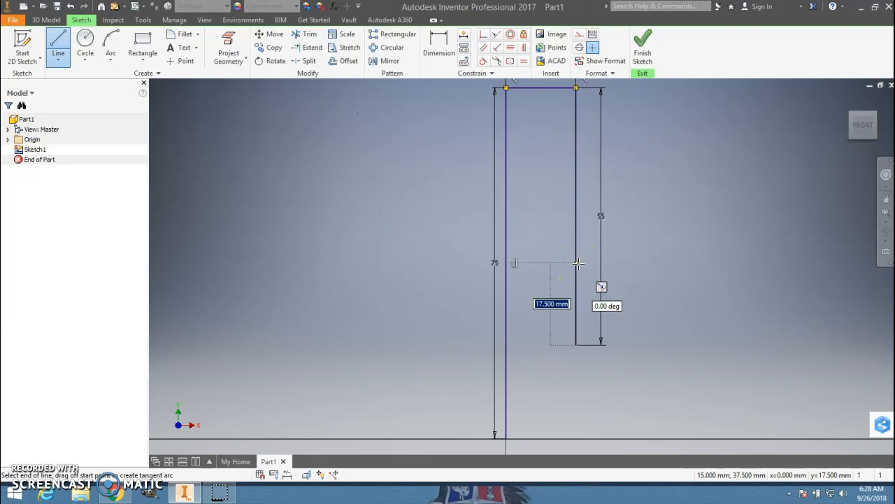
Complete the L-shaped profile with a 40-15 mm horizontal ledge and closing edges back to the origin, and finish the sketch.
{"action": "key", "text": "alt+Tab"}
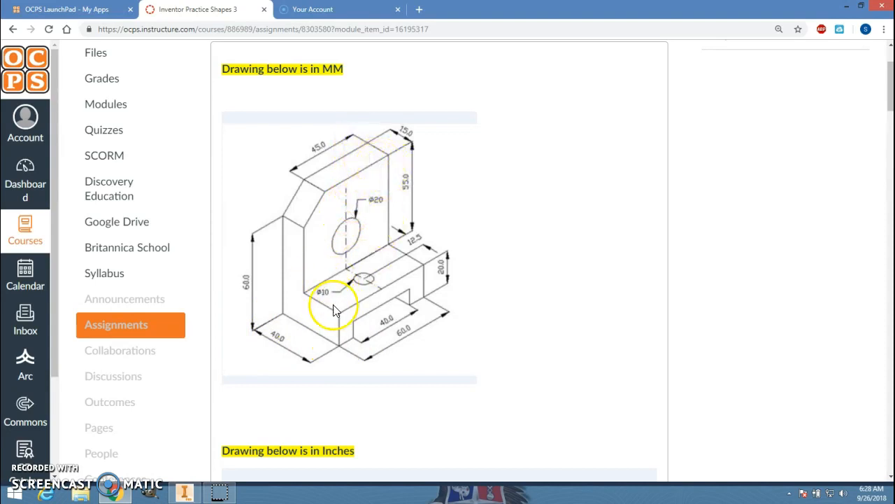
{"action": "key", "text": "alt+Tab"}
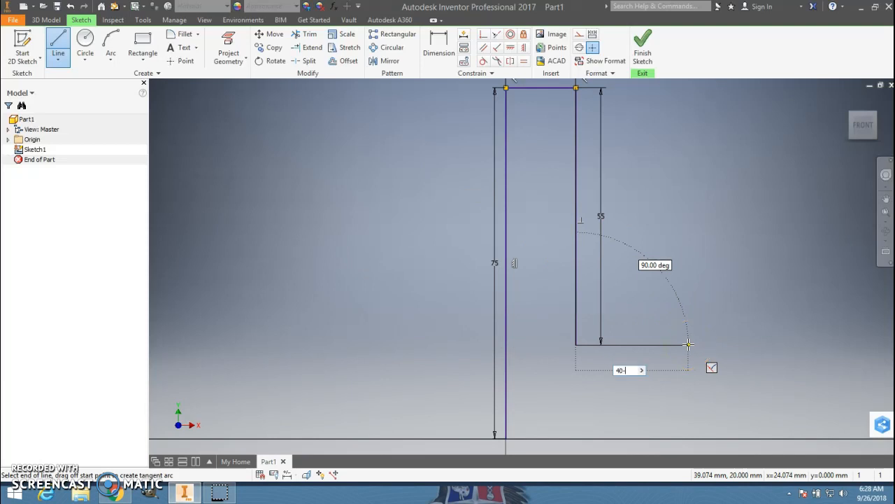
{"action": "type", "text": "40-15"}
{"action": "key", "text": "Return"}
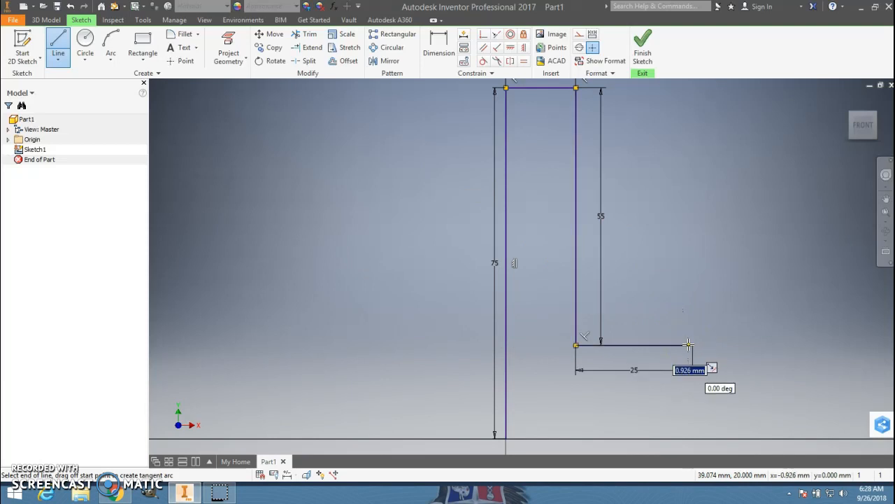
{"action": "left_click", "coordinate": [693, 439]}
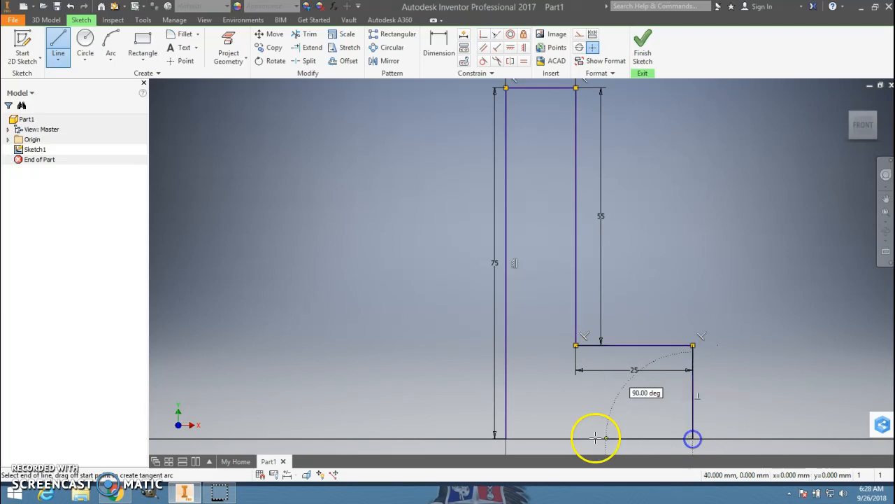
{"action": "left_click", "coordinate": [506, 438]}
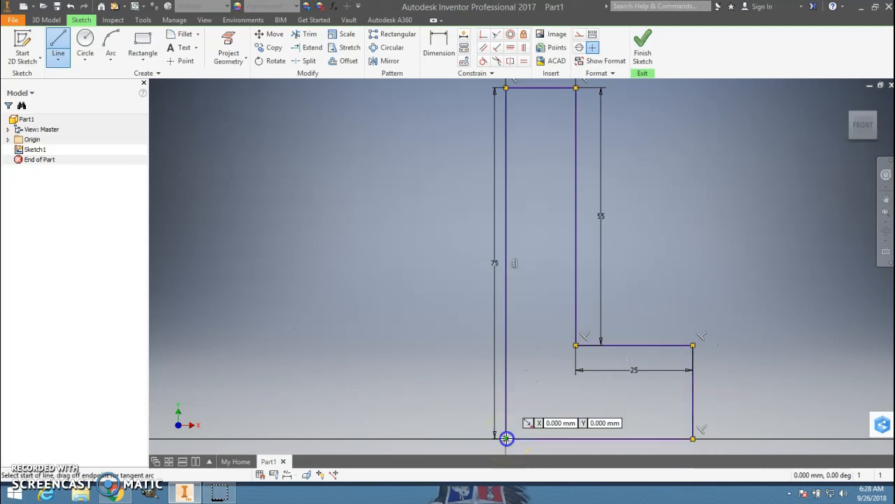
{"action": "left_click", "coordinate": [642, 43]}
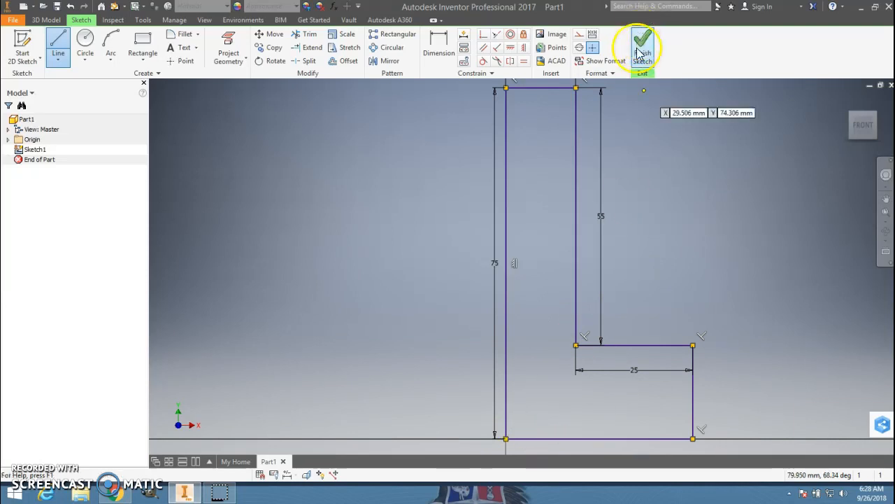
Extrude the L-shaped profile 60 mm, taking the width from the assignment drawing, and show the whole body in the home view.
{"action": "left_click", "coordinate": [843, 103]}
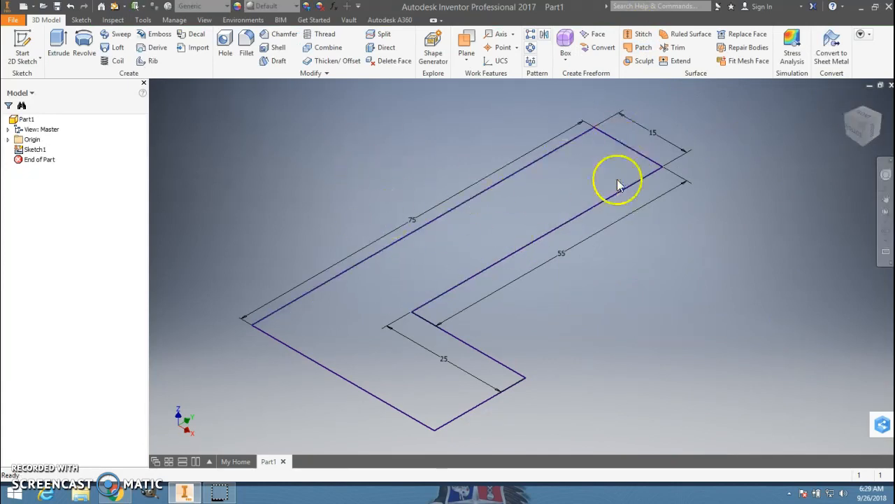
{"action": "left_click", "coordinate": [60, 40]}
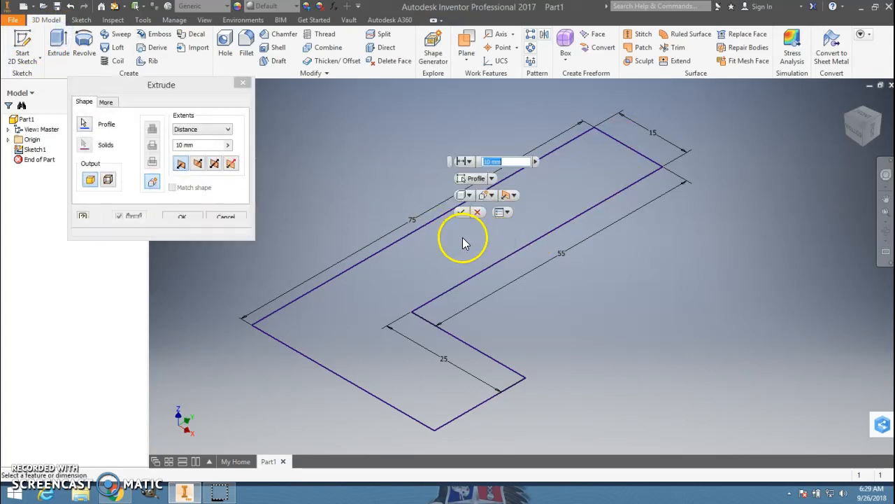
{"action": "left_click", "coordinate": [469, 261]}
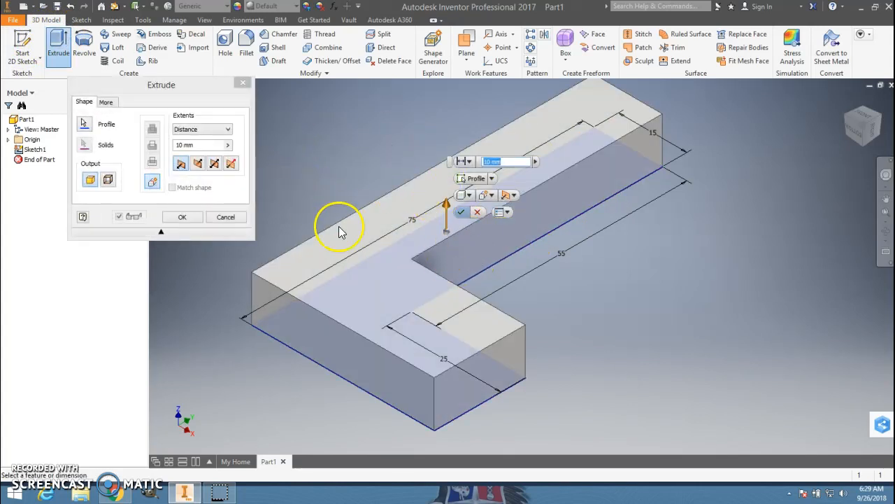
{"action": "key", "text": "alt+Tab"}
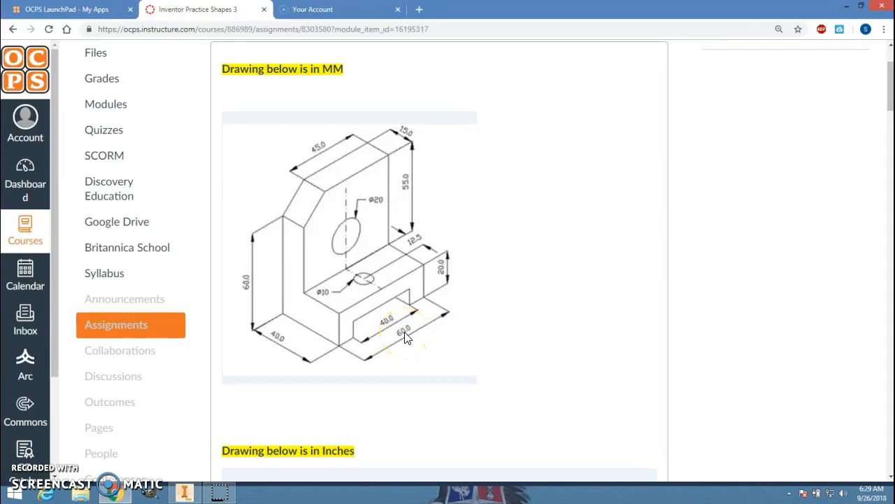
{"action": "key", "text": "alt+Tab"}
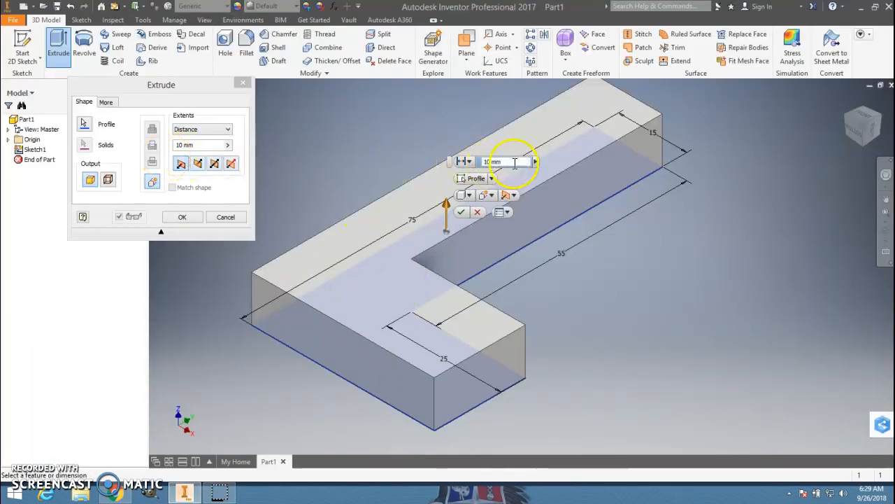
{"action": "key", "text": "Return"}
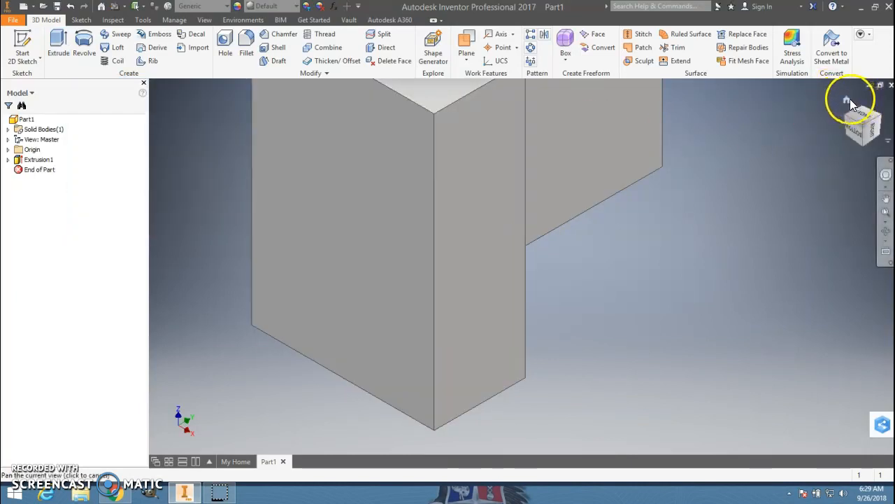
{"action": "left_click", "coordinate": [847, 100]}
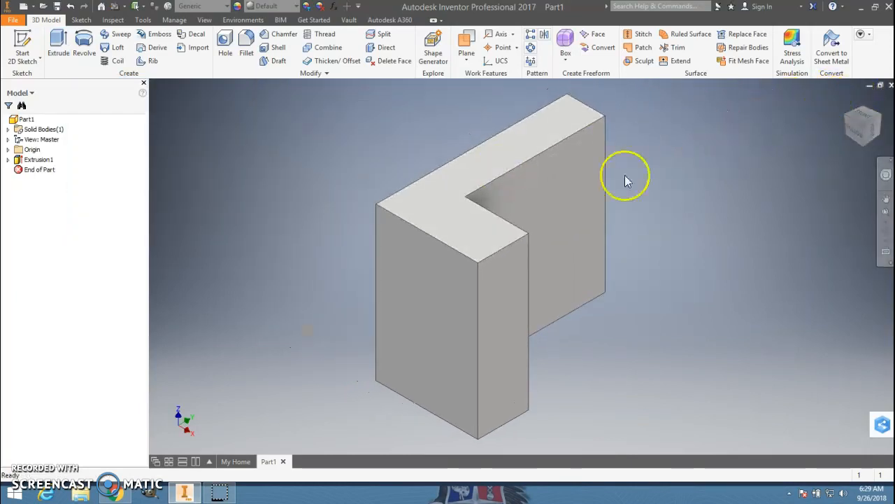
Reorient the L-shaped body to an upright isometric view matching the orientation in the assignment drawing.
{"action": "key", "text": "alt+Tab"}
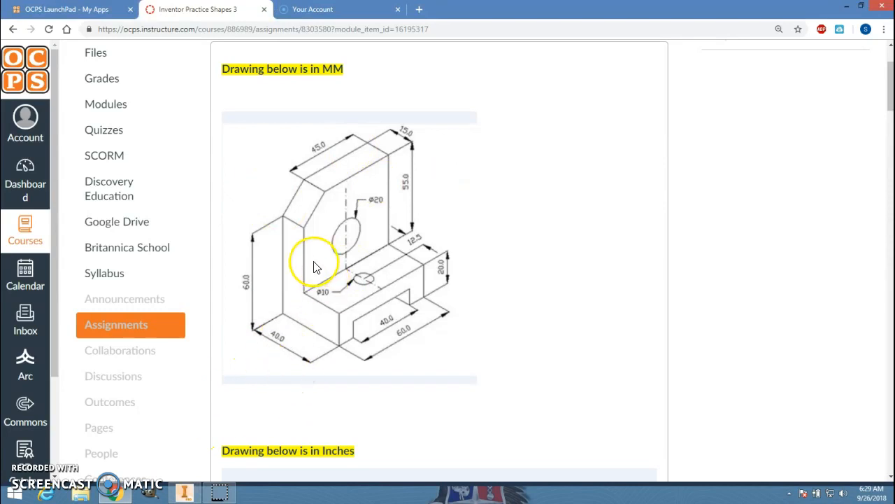
{"action": "key", "text": "alt+Tab"}
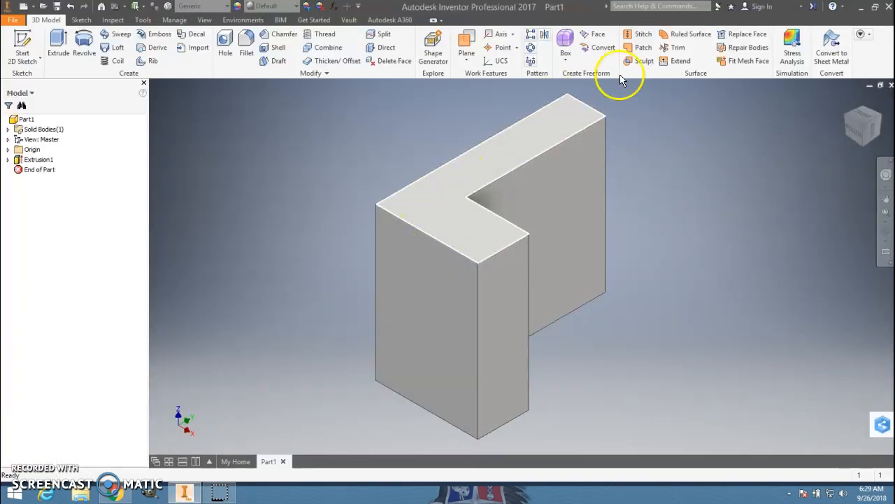
{"action": "key", "text": "alt+Tab"}
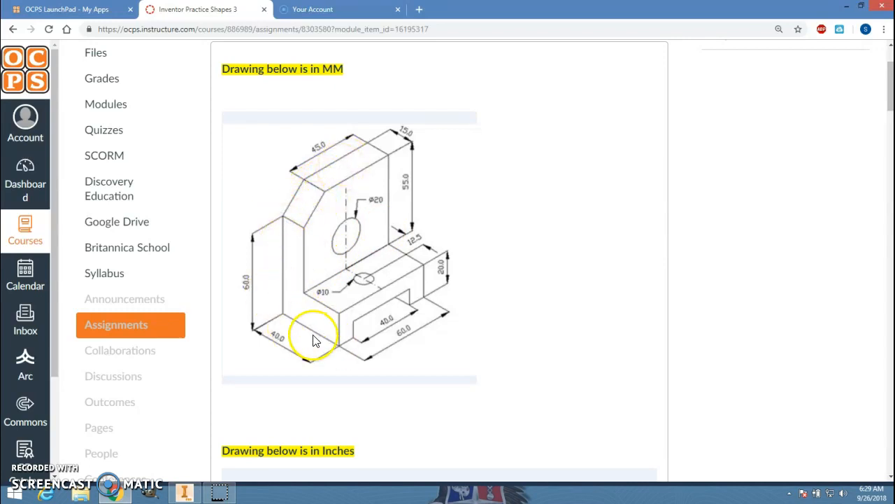
{"action": "key", "text": "alt+Tab"}
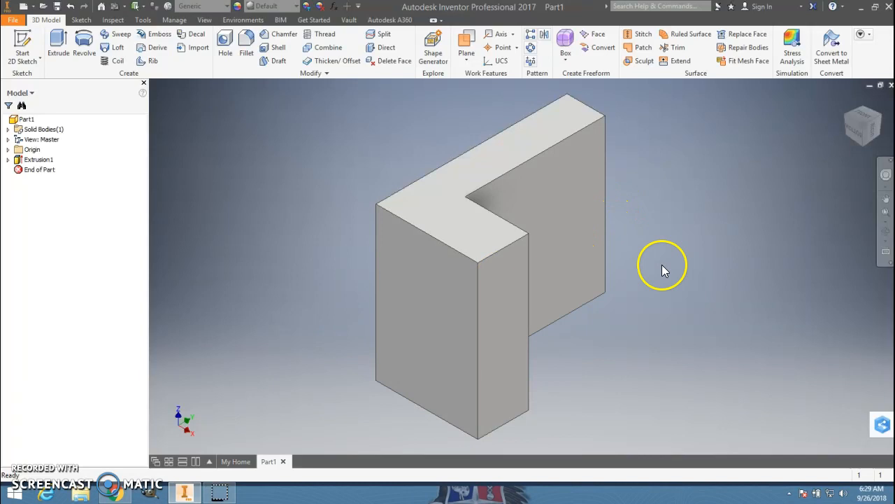
{"action": "mouse_move", "coordinate": [643, 182]}
{"action": "left_mouse_down"}
{"action": "mouse_move", "coordinate": [616, 200]}
{"action": "mouse_move", "coordinate": [555, 196]}
{"action": "mouse_move", "coordinate": [539, 163]}
{"action": "mouse_move", "coordinate": [617, 156]}
{"action": "mouse_move", "coordinate": [750, 164]}
{"action": "mouse_move", "coordinate": [664, 140]}
{"action": "mouse_move", "coordinate": [637, 170]}
{"action": "mouse_move", "coordinate": [612, 159]}
{"action": "mouse_move", "coordinate": [625, 154]}
{"action": "left_mouse_up"}
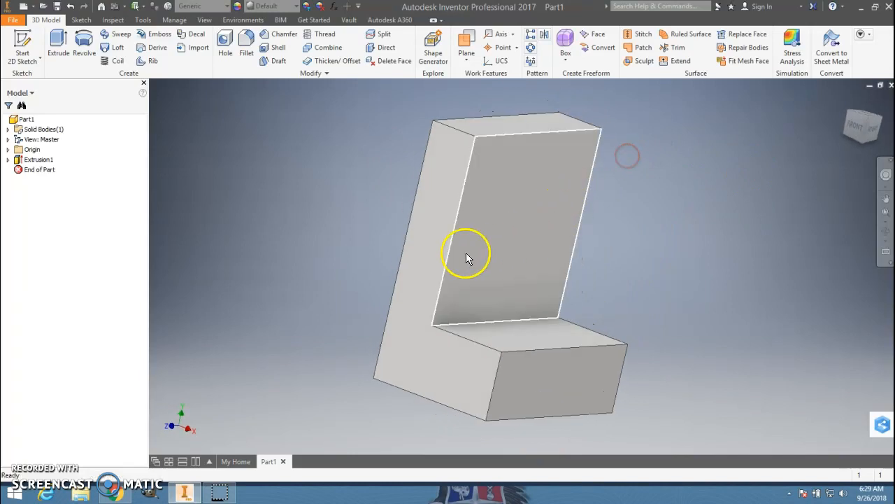
{"action": "key", "text": "alt+Tab"}
{"action": "key", "text": "alt+Tab"}
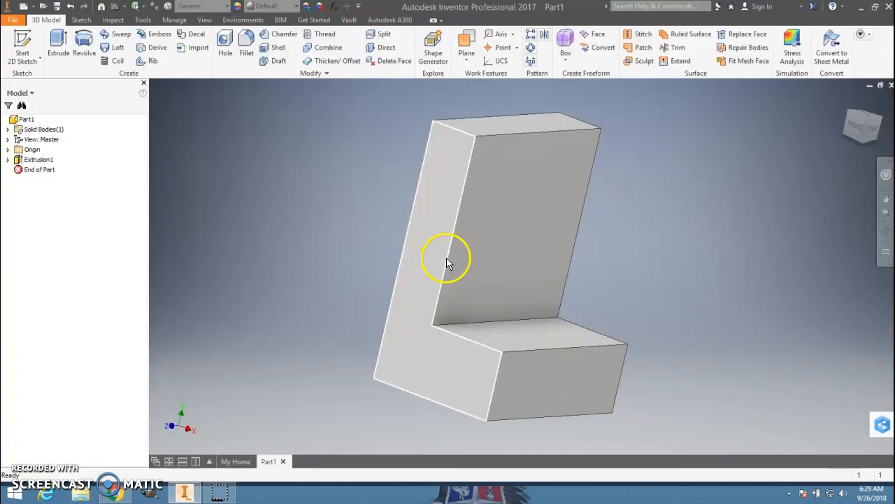
{"action": "left_click", "coordinate": [871, 124]}
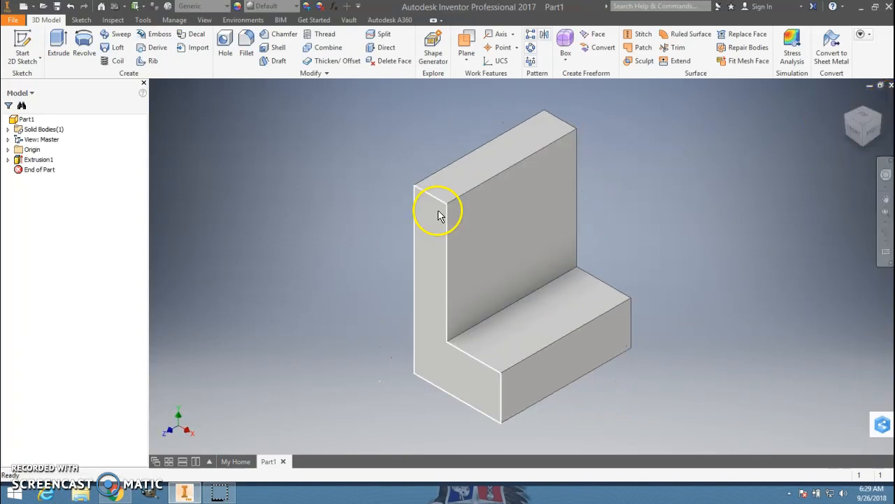
Set the current upright isometric view as the home view with Fixed Distance, comparing it with the assignment drawing, and test returning to it.
{"action": "key", "text": "alt+Tab"}
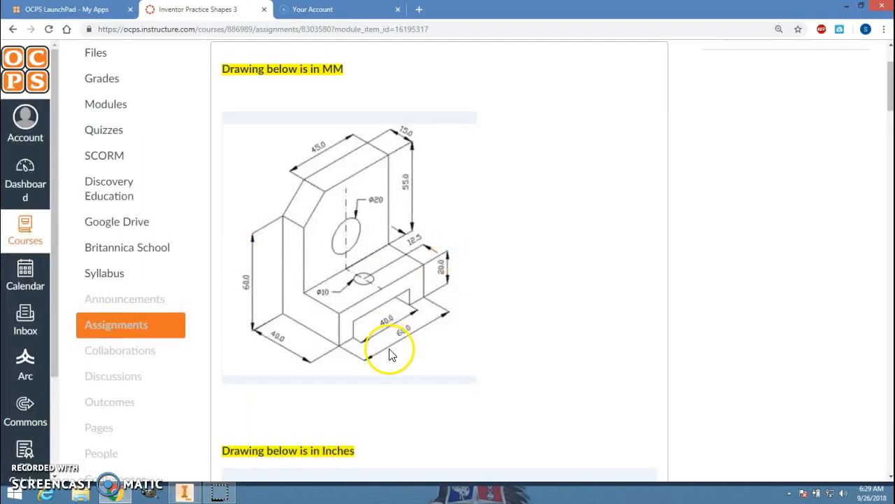
{"action": "key", "text": "alt+Tab"}
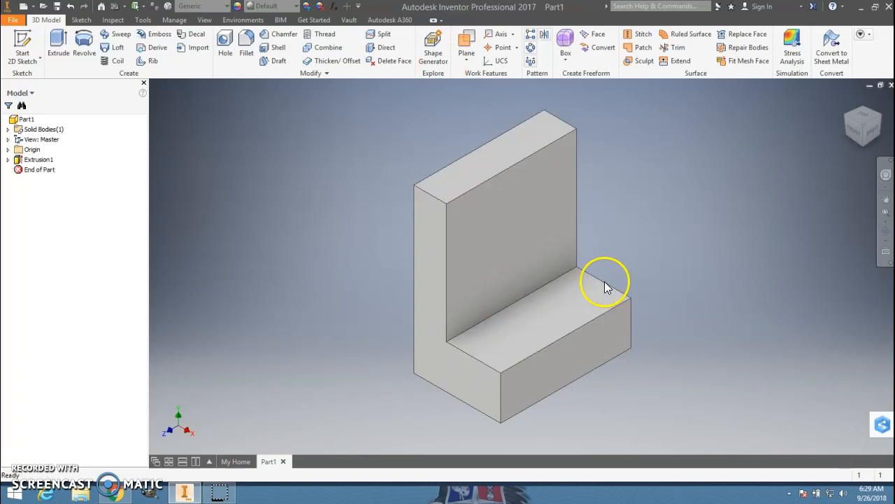
{"action": "key", "text": "alt+Tab"}
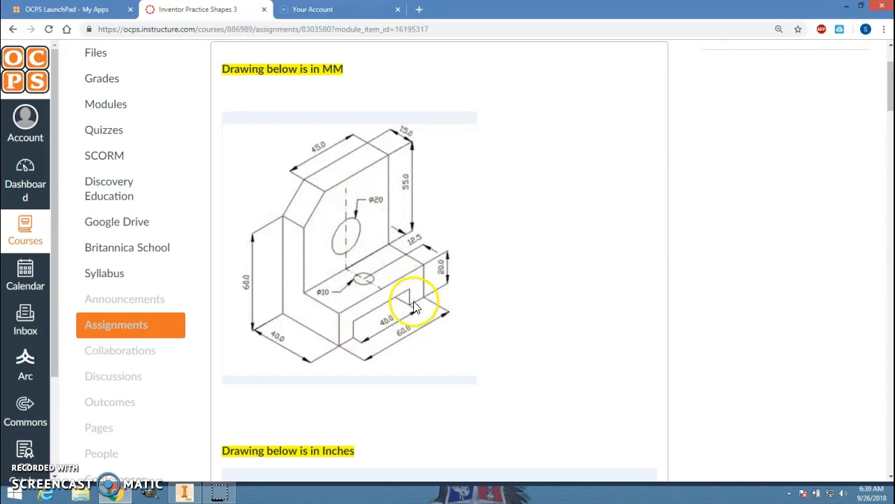
{"action": "key", "text": "alt+Tab"}
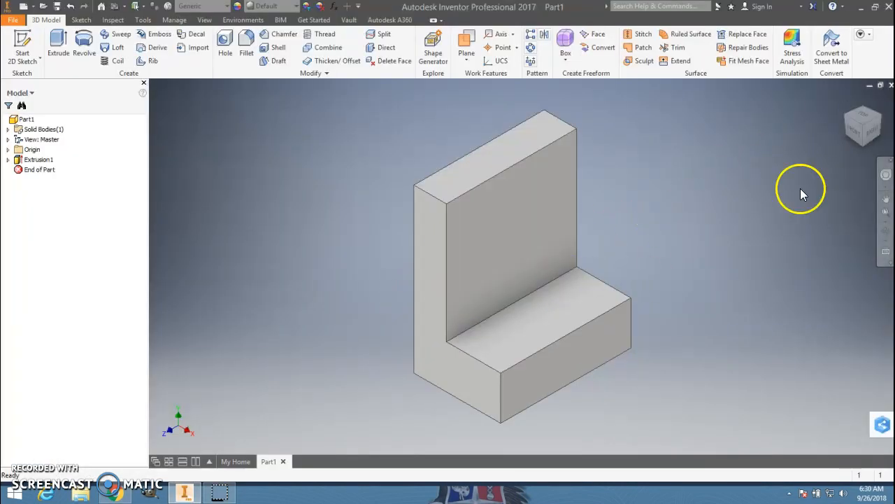
{"action": "right_click", "coordinate": [848, 102]}
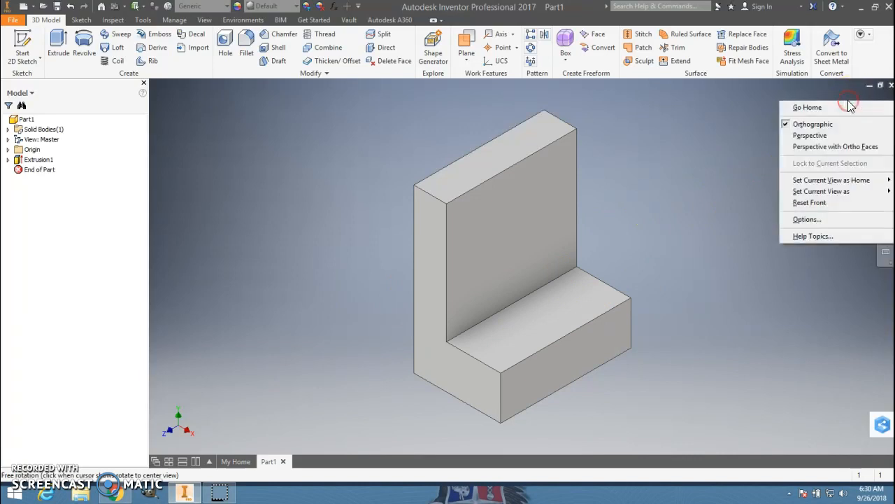
{"action": "mouse_move", "coordinate": [830, 181]}
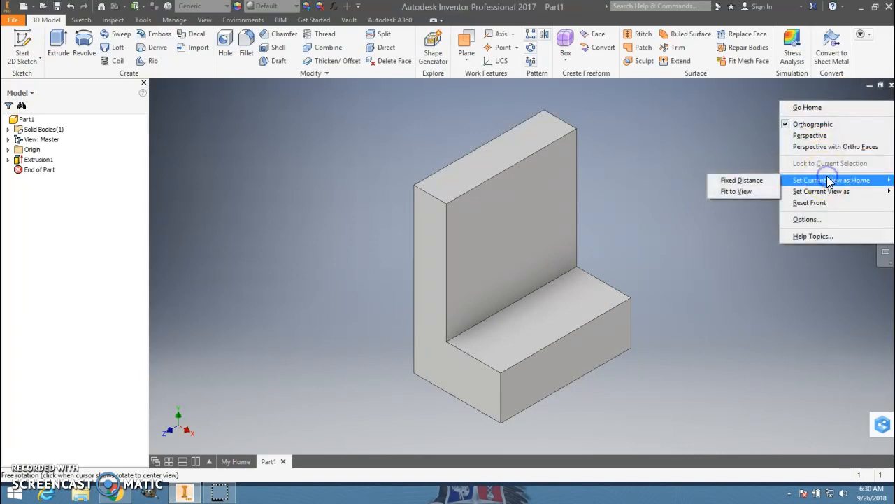
{"action": "left_click", "coordinate": [750, 180]}
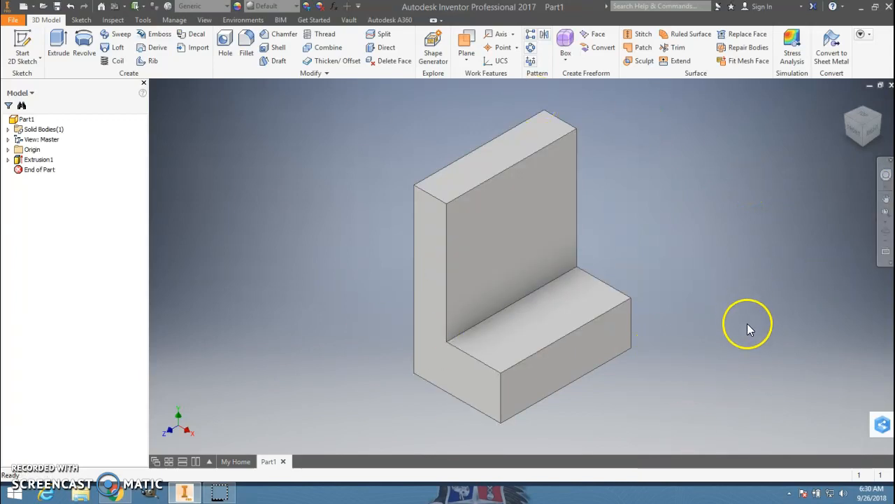
{"action": "left_click", "coordinate": [872, 130]}
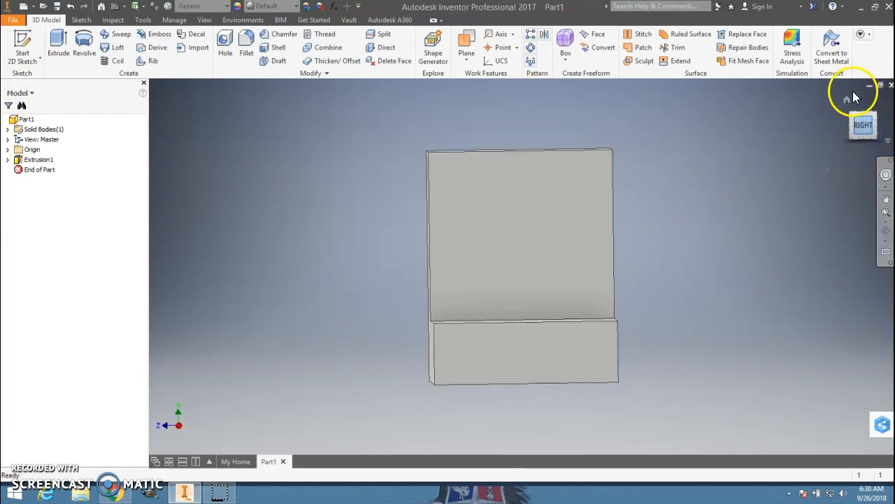
{"action": "left_click", "coordinate": [847, 101]}
Sketch a 40 by 10 mm rectangle on the base's front face, starting on its bottom edge, following the assignment drawing.
{"action": "key", "text": "alt+Tab"}
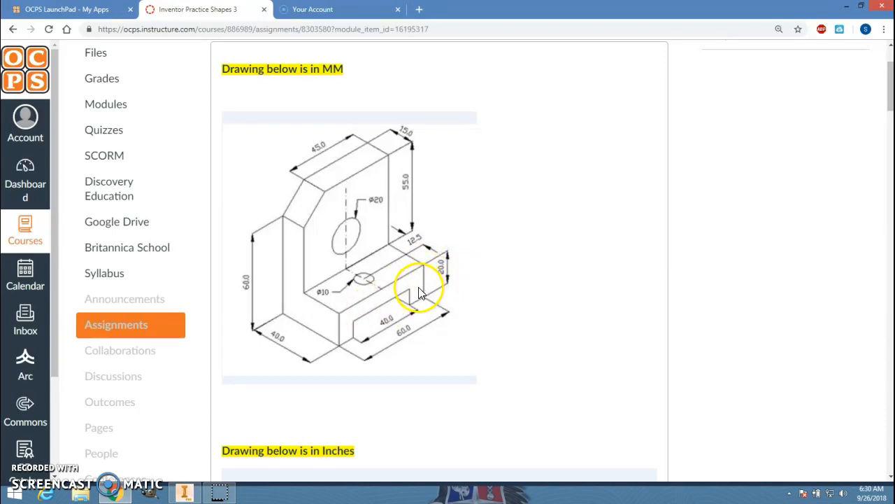
{"action": "key", "text": "alt+Tab"}
{"action": "left_click", "coordinate": [22, 48]}
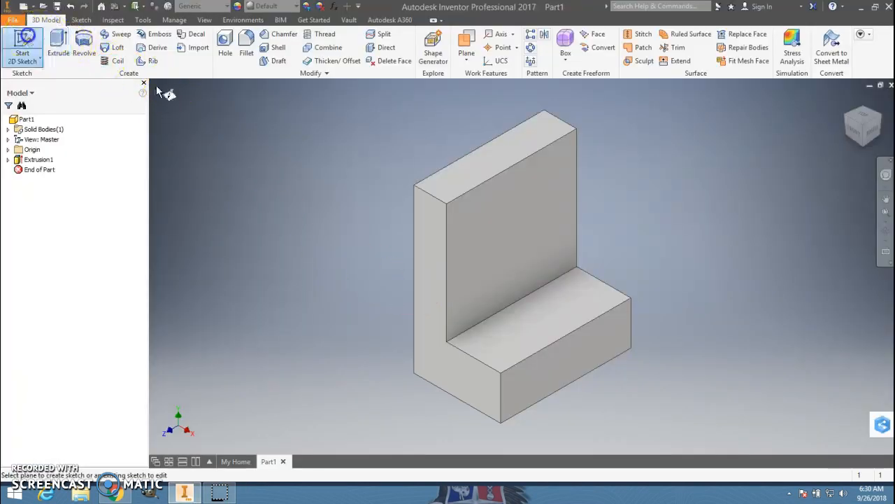
{"action": "left_click", "coordinate": [553, 357]}
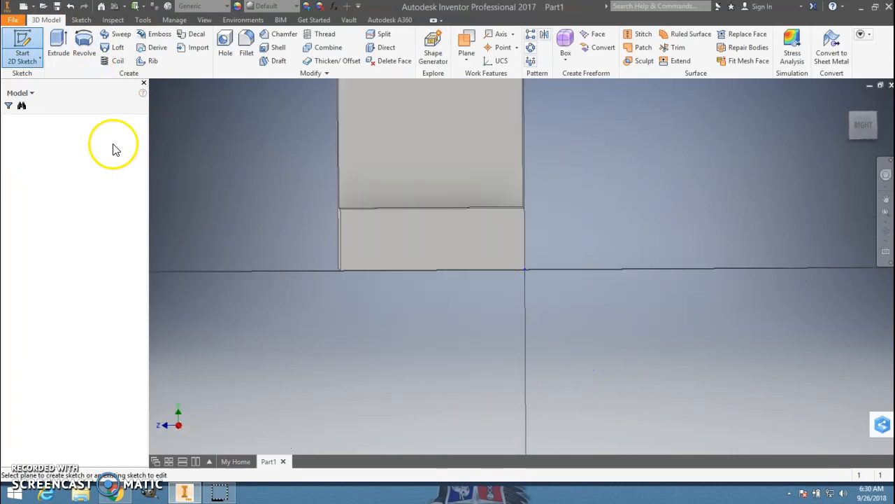
{"action": "left_click", "coordinate": [142, 42]}
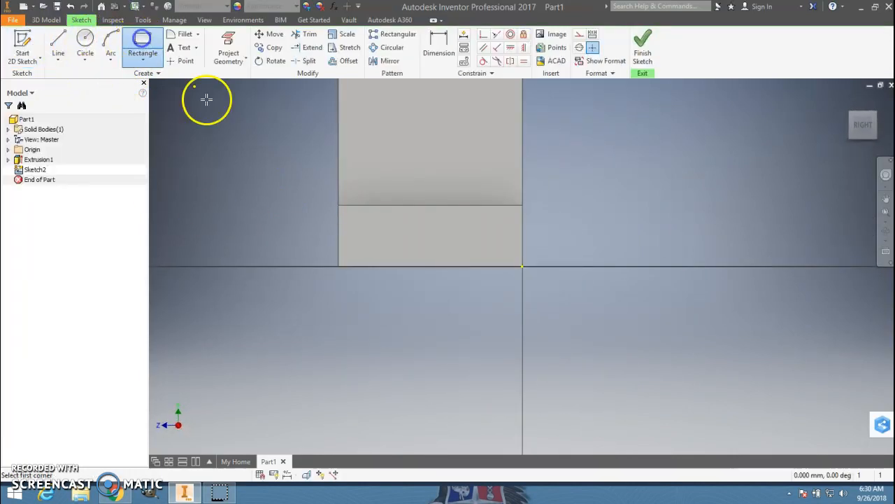
{"action": "left_click", "coordinate": [380, 267]}
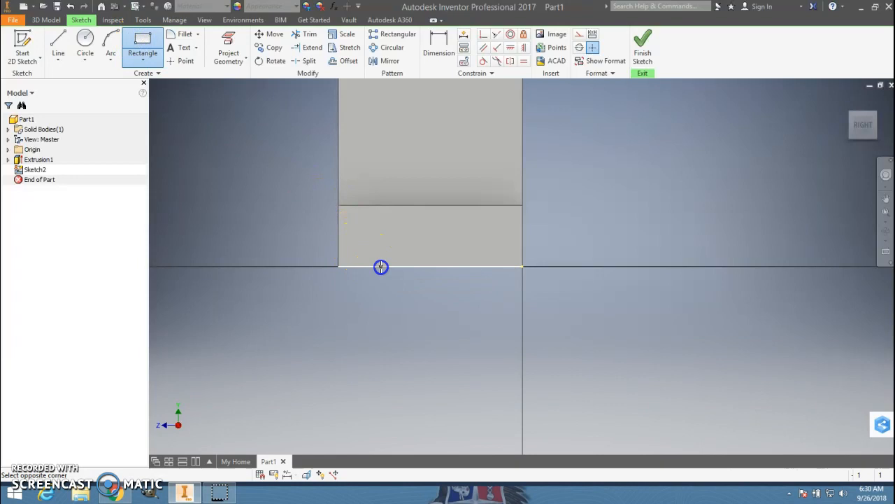
{"action": "type", "text": "40"}
{"action": "key", "text": "Tab"}
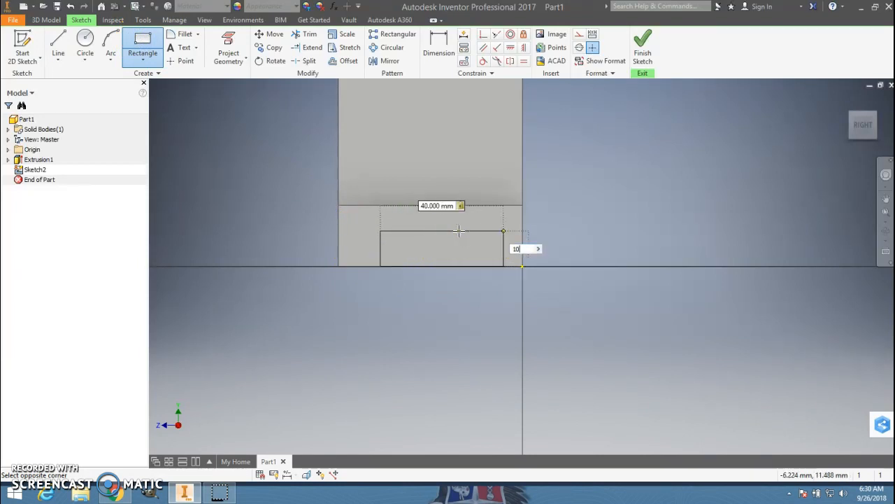
{"action": "type", "text": "10"}
{"action": "key", "text": "Tab"}
{"action": "key", "text": "Return"}
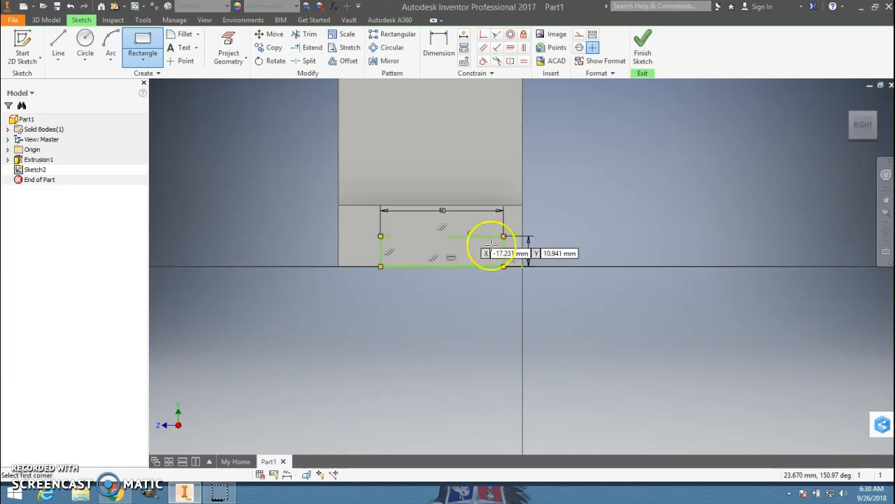
Dimension the rectangle 10 mm from the left edge of the base's front face, check the gap on the opposite side, and finish the sketch.
{"action": "key", "text": "alt+Tab"}
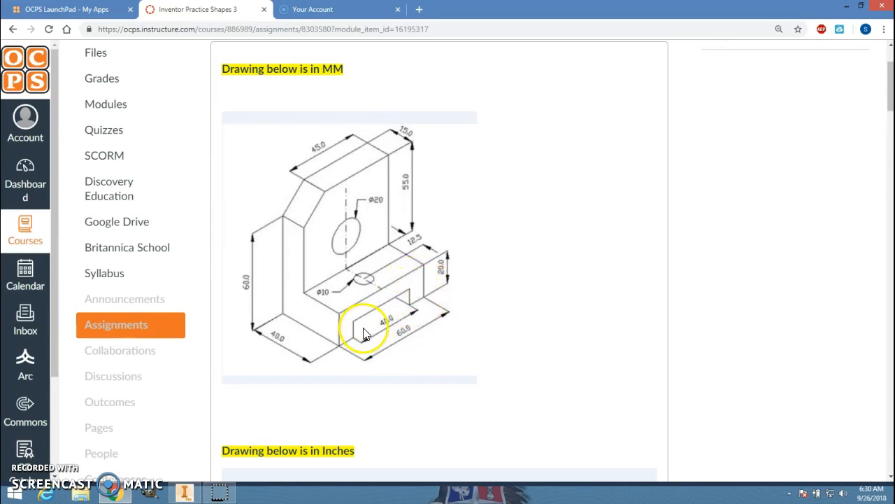
{"action": "key", "text": "alt+Tab"}
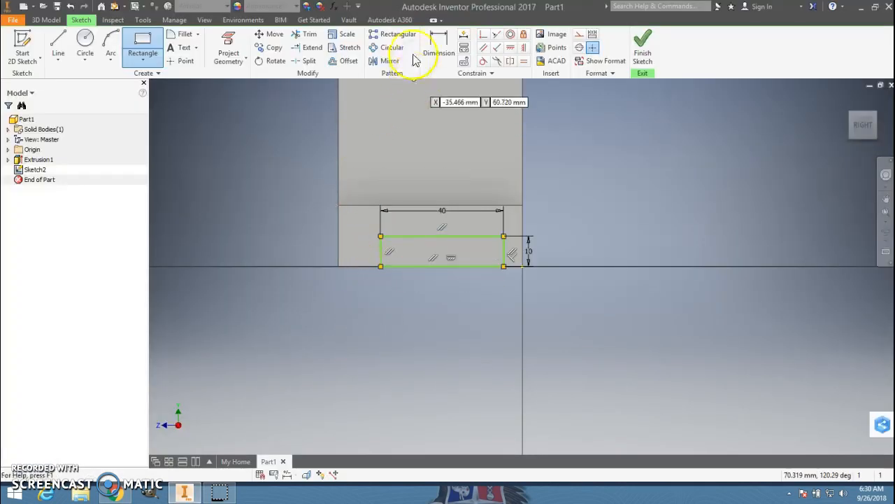
{"action": "left_click", "coordinate": [438, 40]}
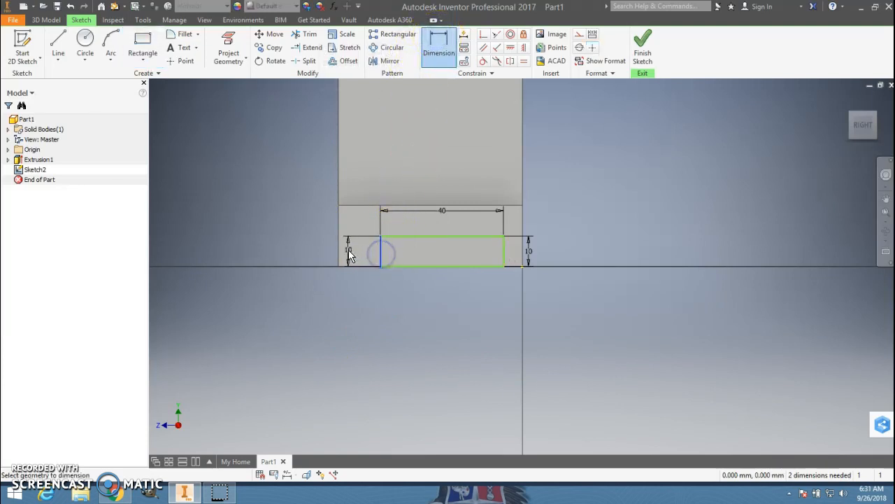
{"action": "left_click", "coordinate": [364, 251]}
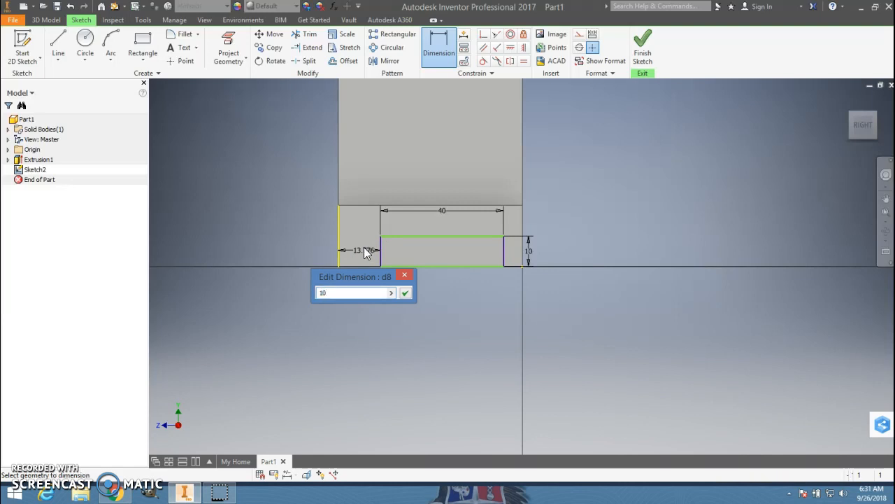
{"action": "key", "text": "Return"}
{"action": "left_click", "coordinate": [492, 253]}
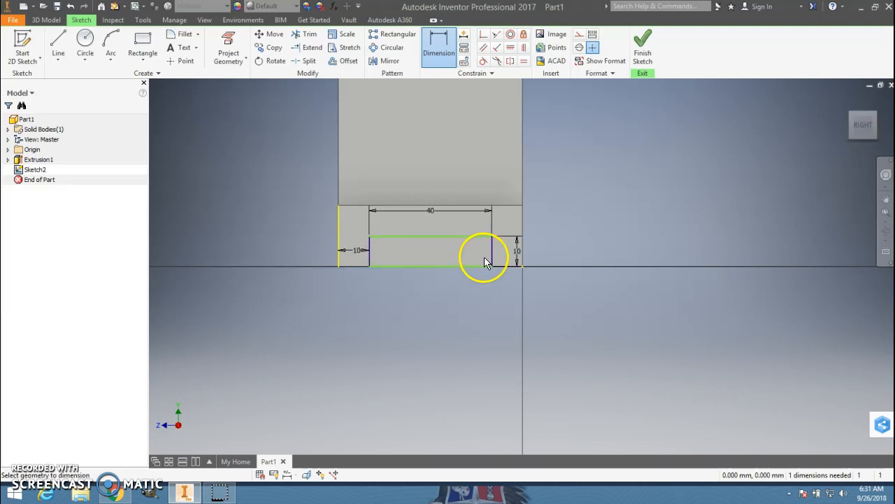
{"action": "left_click", "coordinate": [521, 253]}
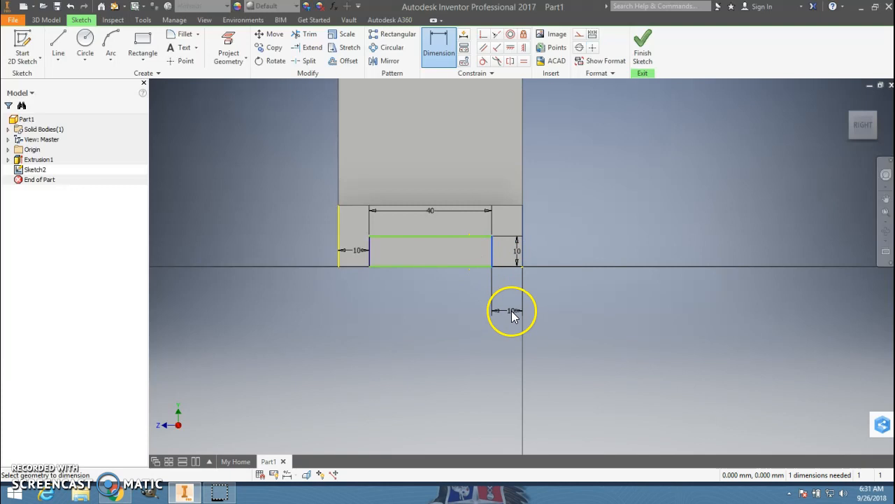
{"action": "left_click", "coordinate": [567, 104]}
{"action": "left_click", "coordinate": [643, 42]}
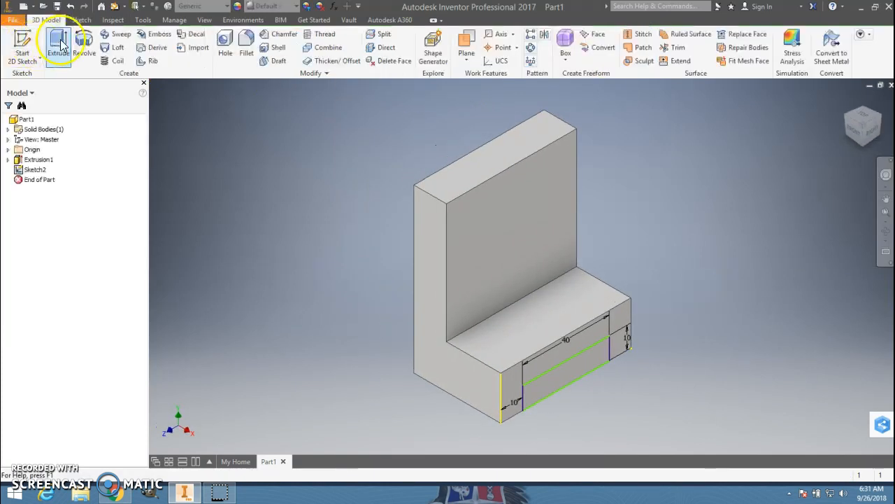
Extrude the rectangle as a 60 mm cut through the base to form the bottom slot.
{"action": "left_click", "coordinate": [58, 43]}
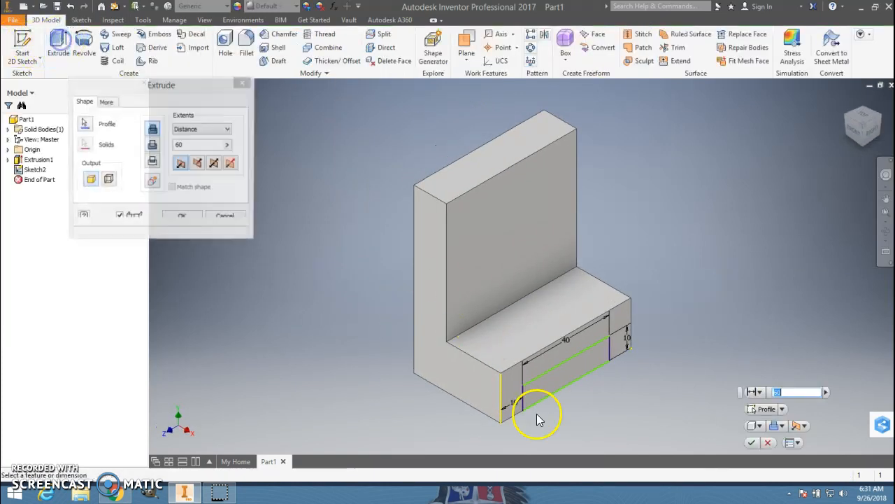
{"action": "left_click", "coordinate": [155, 146]}
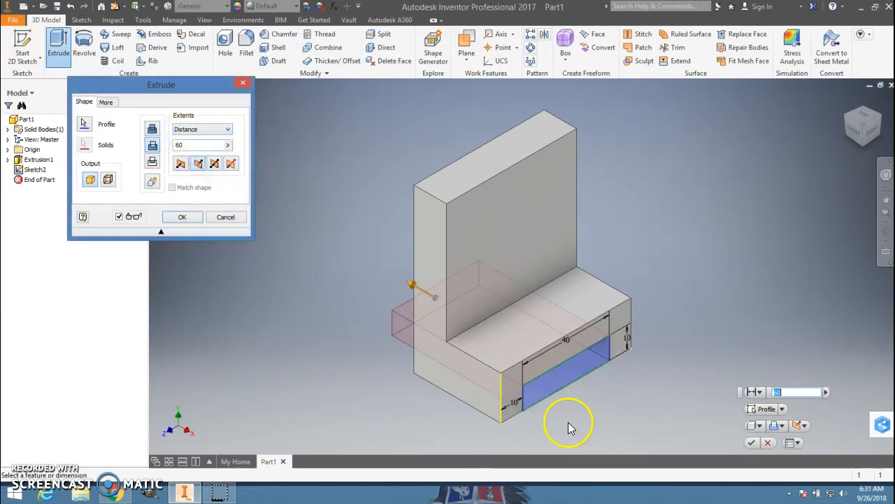
{"action": "left_click", "coordinate": [224, 129]}
{"action": "left_click", "coordinate": [358, 141]}
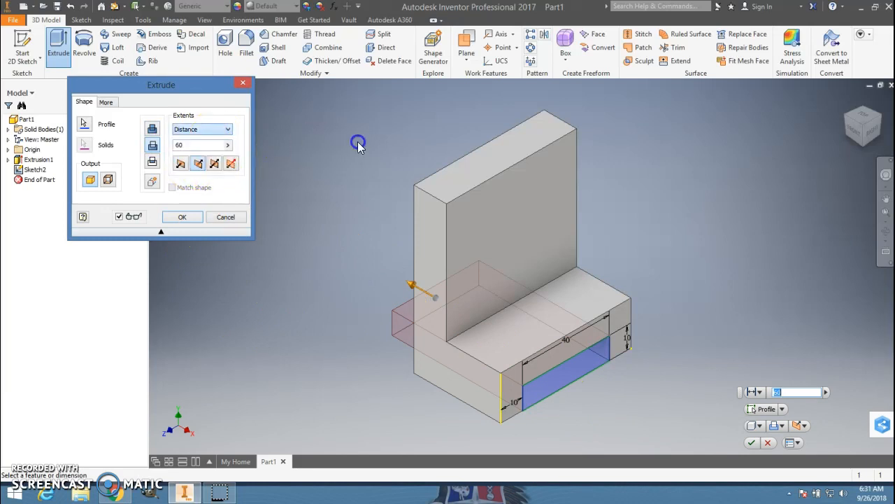
{"action": "left_click", "coordinate": [180, 217]}
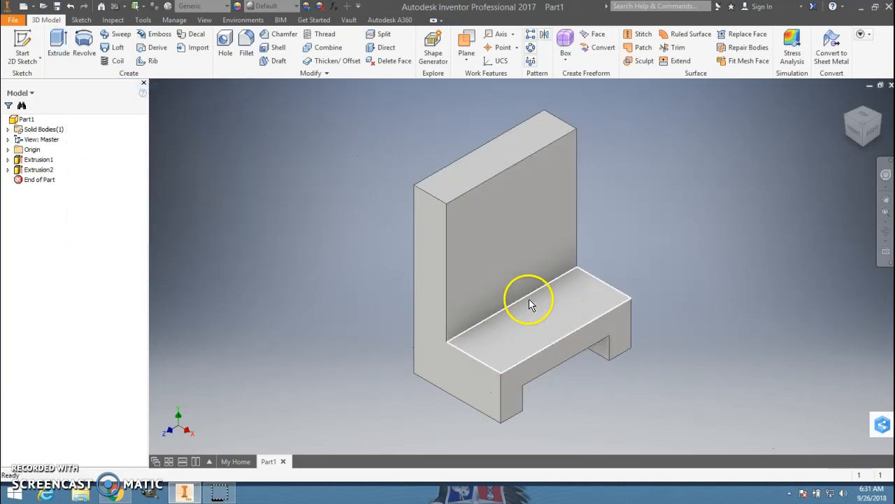
Sketch a 10 mm diameter circle on the base's top face, centred across its width, following the assignment drawing.
{"action": "left_click", "coordinate": [23, 46]}
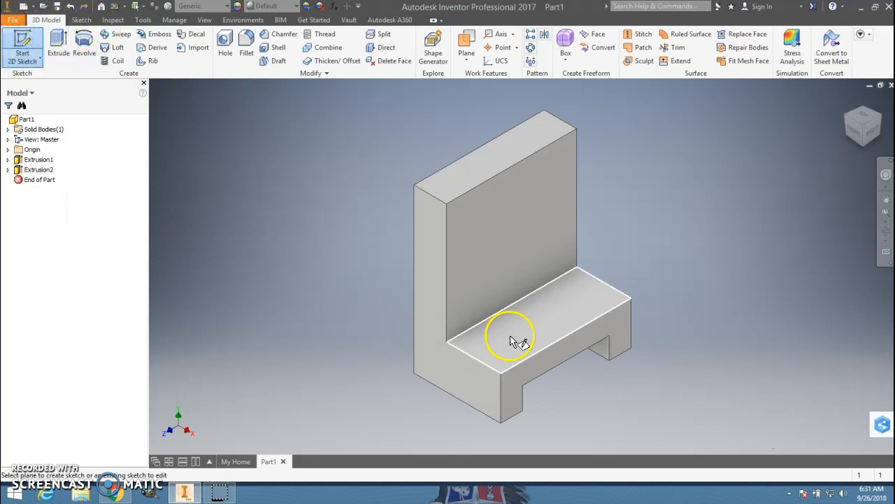
{"action": "left_click", "coordinate": [556, 317]}
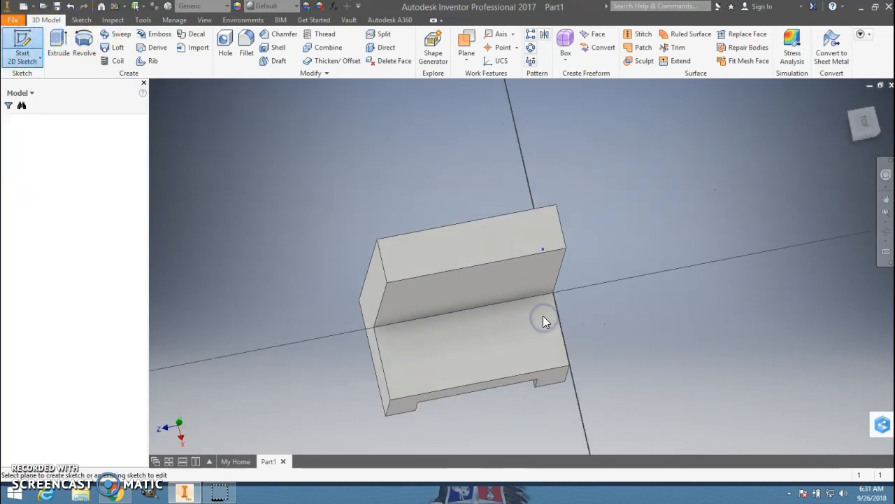
{"action": "left_click", "coordinate": [83, 43]}
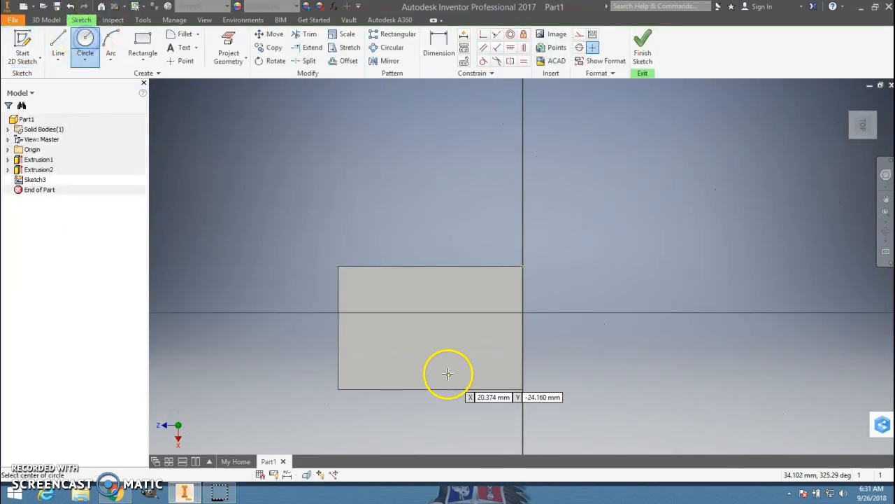
{"action": "key", "text": "alt+Tab"}
{"action": "key", "text": "alt+Tab"}
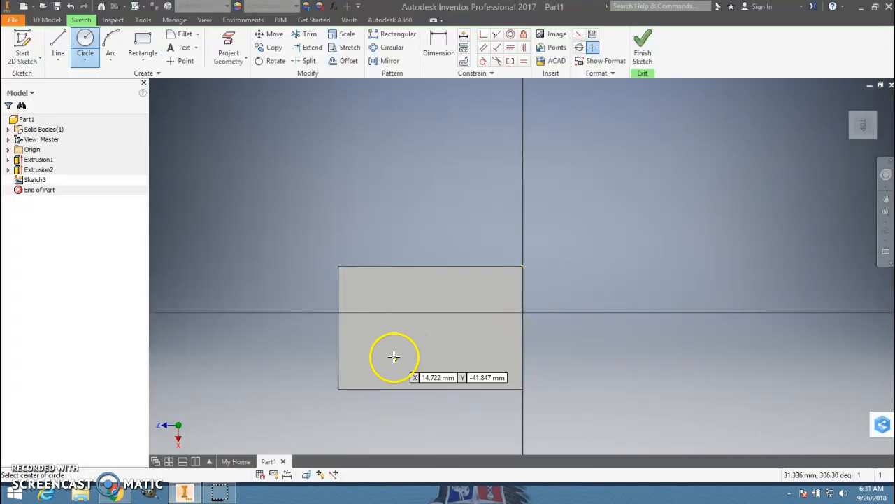
{"action": "left_click", "coordinate": [431, 357]}
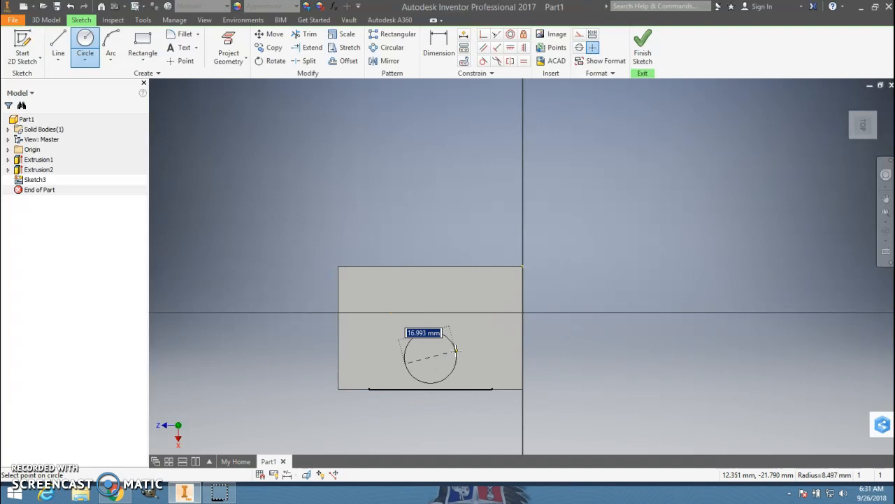
{"action": "key", "text": "alt+Tab"}
{"action": "key", "text": "alt+Tab"}
{"action": "left_click", "coordinate": [449, 351]}
{"action": "type", "text": "10"}
{"action": "key", "text": "Return"}
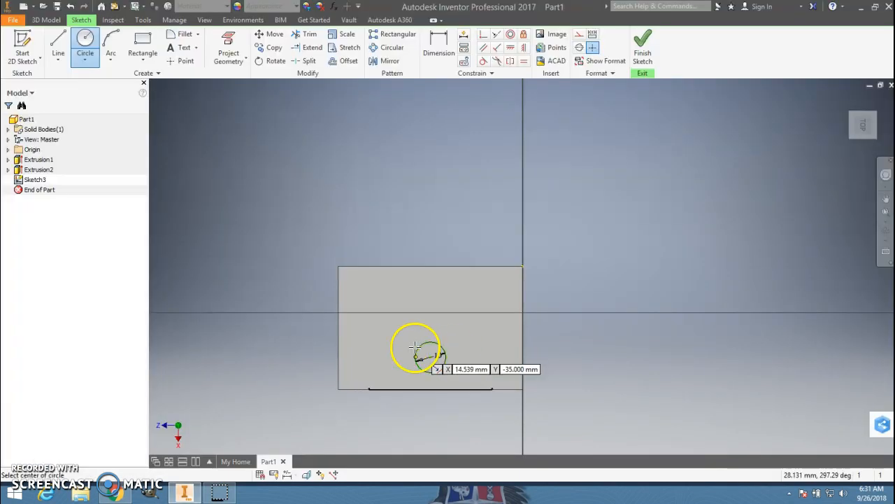
Dimension the circle's centre 12.5 mm from the edge where the base meets the upright, following the assignment drawing, and finish the sketch.
{"action": "left_click", "coordinate": [440, 46]}
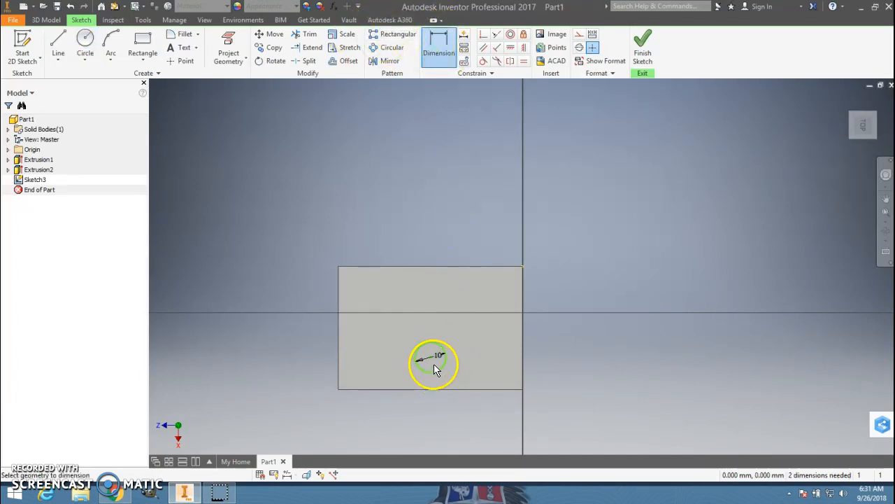
{"action": "left_click", "coordinate": [433, 314]}
{"action": "middle_click_drag", "start_coordinate": [398, 351], "coordinate": [396, 327], "text": "shift"}
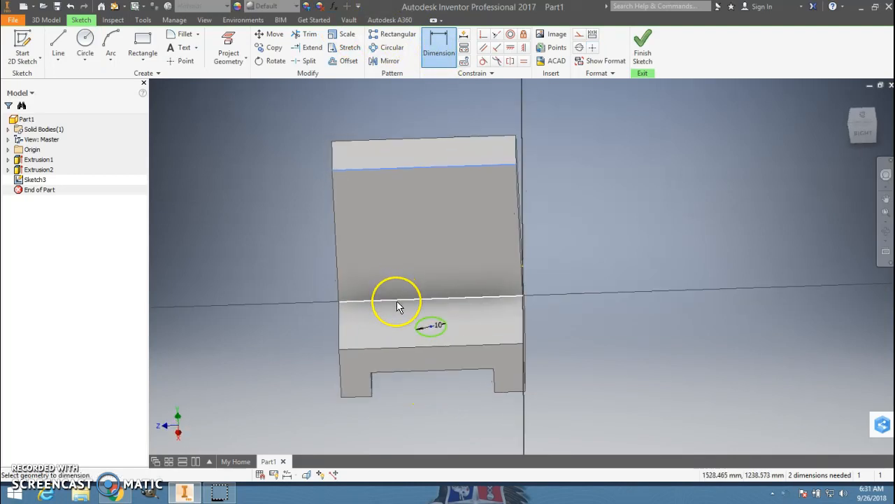
{"action": "left_click", "coordinate": [304, 324]}
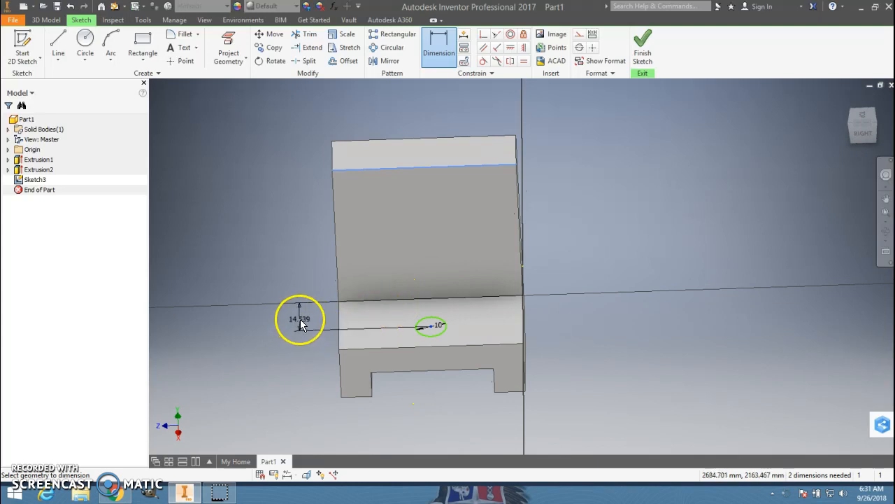
{"action": "key", "text": "alt+Tab"}
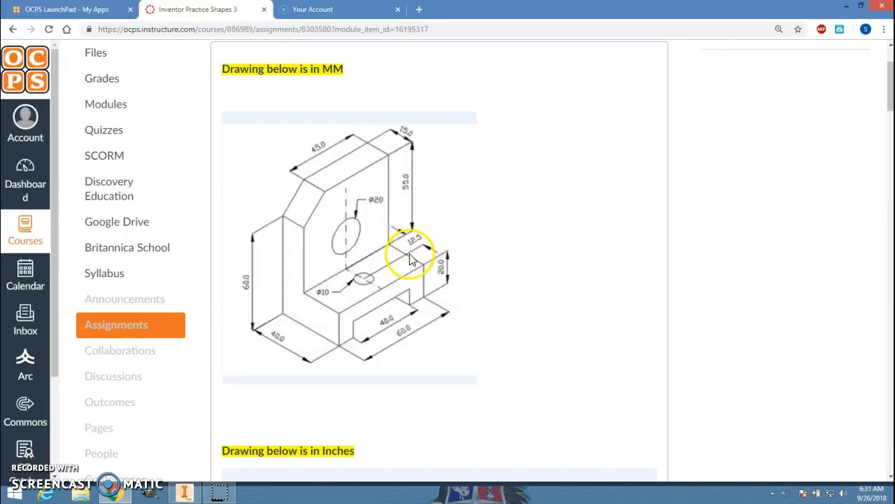
{"action": "key", "text": "alt+Tab"}
{"action": "left_click", "coordinate": [303, 313]}
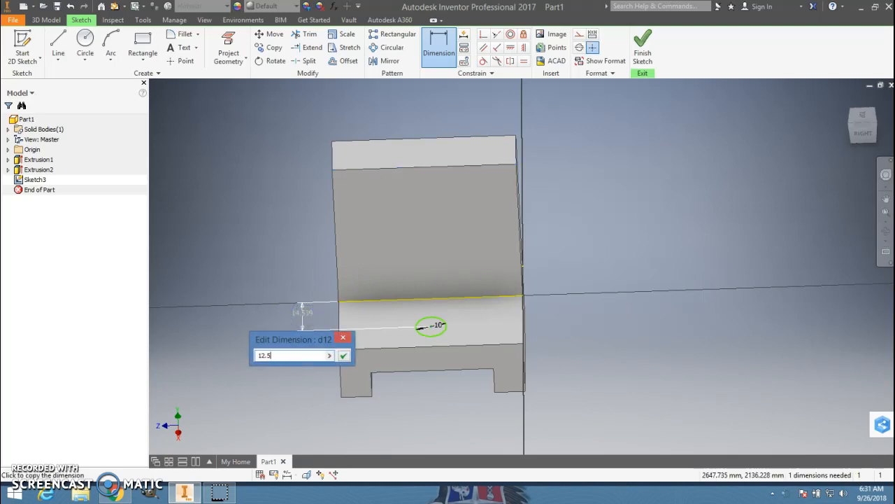
{"action": "type", "text": "12.5"}
{"action": "key", "text": "Return"}
{"action": "left_click", "coordinate": [391, 327]}
{"action": "left_click", "coordinate": [427, 327]}
{"action": "left_click", "coordinate": [435, 322]}
{"action": "left_click", "coordinate": [642, 46]}
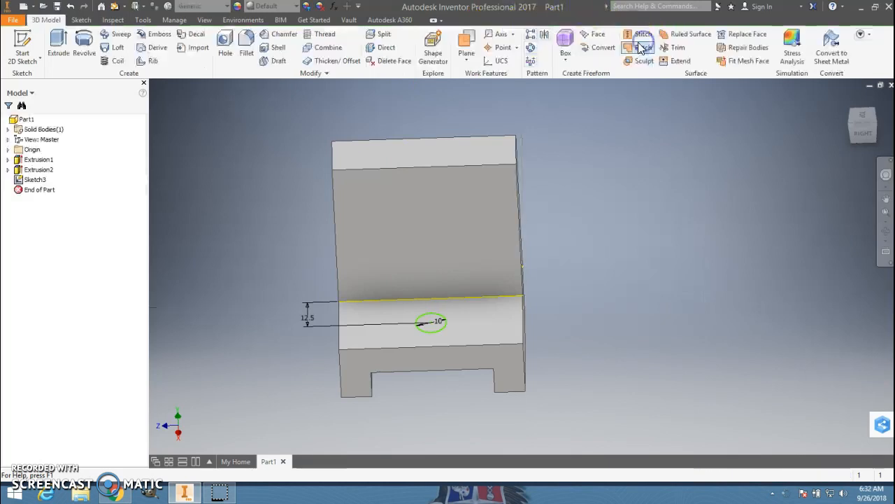
Extrude the 10 mm circle as a 60 mm cut down through the base and return to the home view.
{"action": "left_click", "coordinate": [58, 45]}
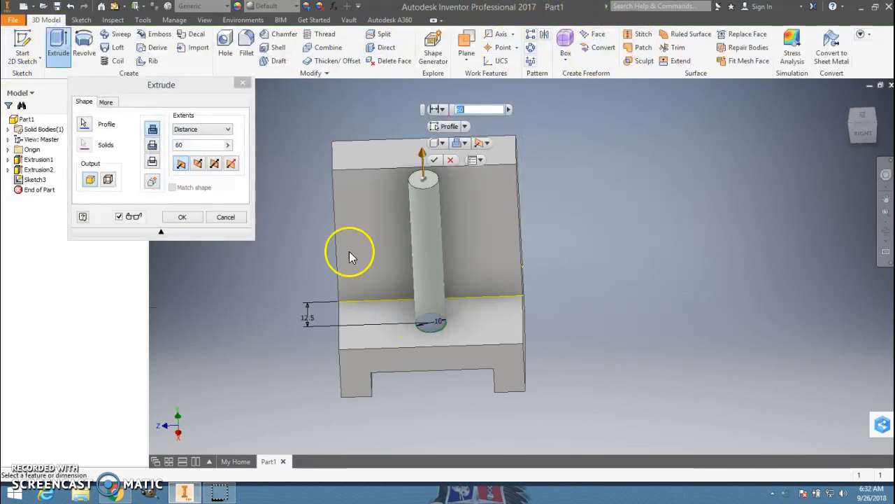
{"action": "left_click", "coordinate": [154, 145]}
{"action": "left_click", "coordinate": [182, 218]}
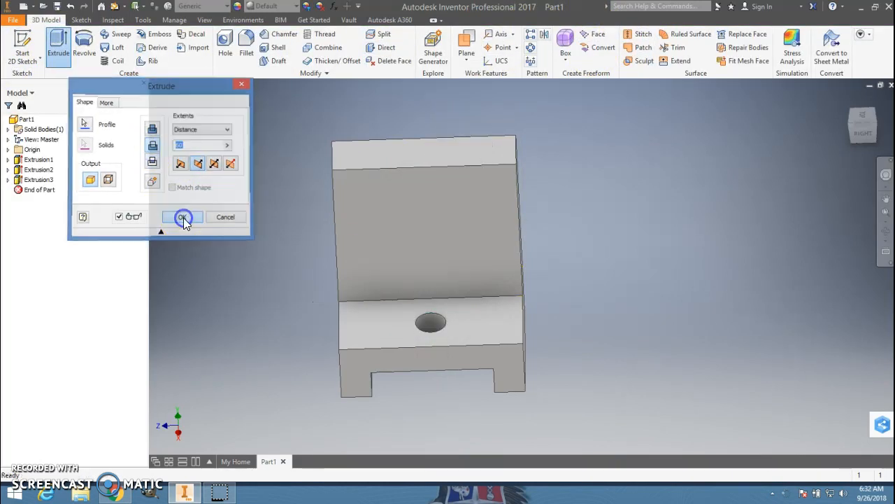
{"action": "middle_click_drag", "start_coordinate": [749, 327], "coordinate": [774, 314], "text": "shift"}
{"action": "left_click", "coordinate": [848, 99]}
Sketch a 20 mm diameter circle on the upright's front face, centred above the base hole, following the assignment drawing.
{"action": "key", "text": "alt+Tab"}
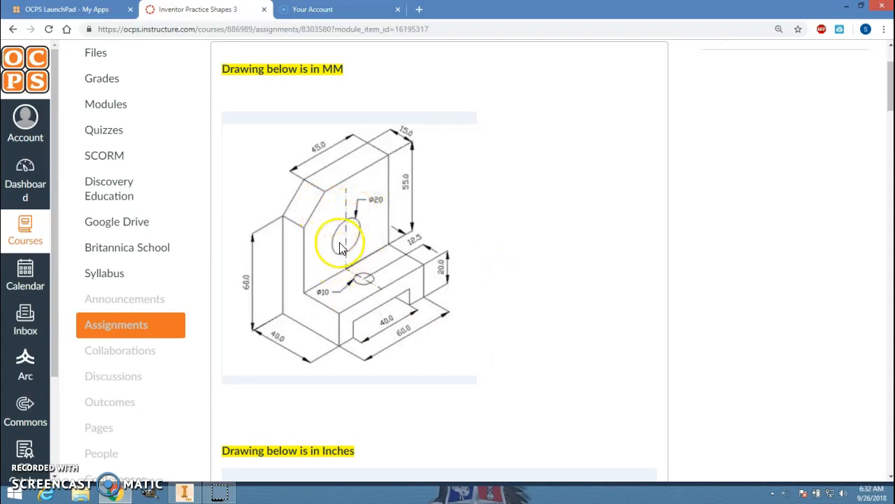
{"action": "key", "text": "alt+Tab"}
{"action": "left_click", "coordinate": [23, 49]}
{"action": "left_click", "coordinate": [482, 231]}
{"action": "left_click", "coordinate": [85, 49]}
{"action": "left_click", "coordinate": [429, 204]}
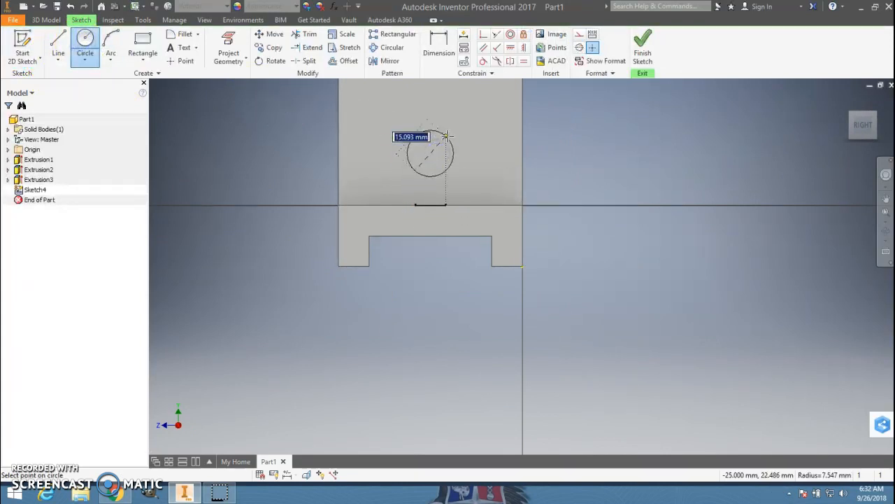
{"action": "type", "text": "20"}
{"action": "key", "text": "Return"}
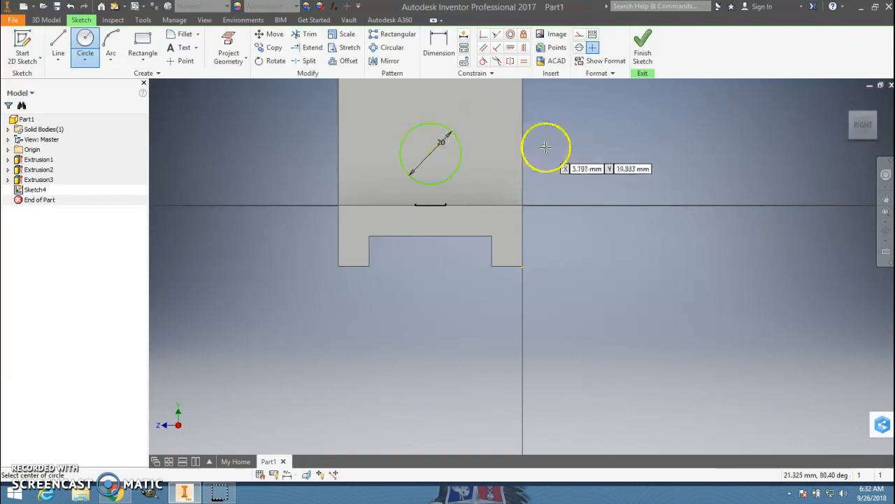
Dimension the 20 mm circle's centre from the upright's top edge as 55/2 mm, consulting the assignment drawing.
{"action": "key", "text": "F6"}
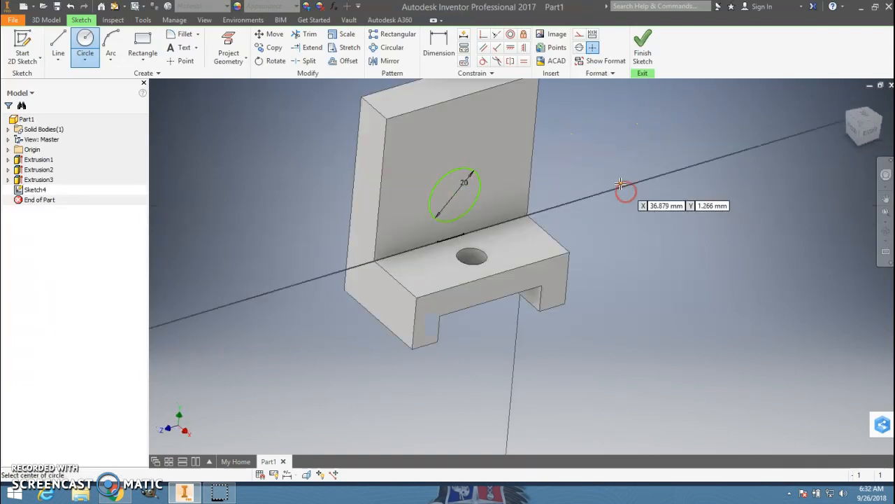
{"action": "key", "text": "alt+Tab"}
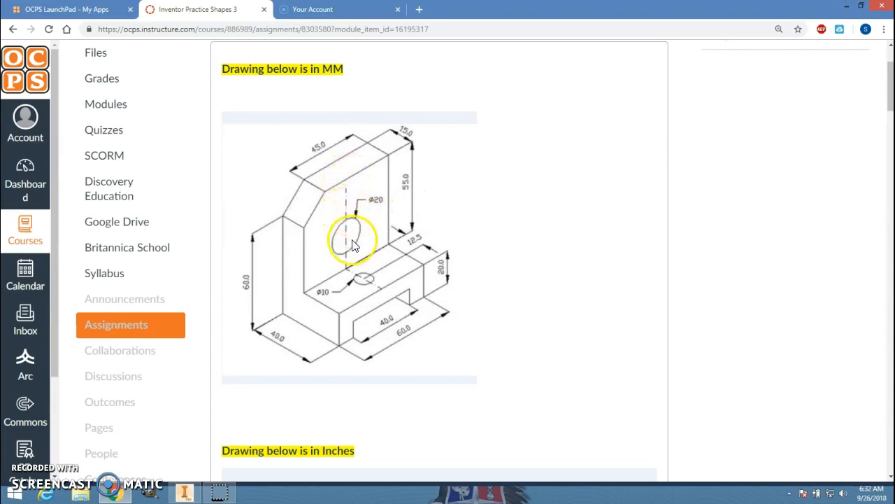
{"action": "key", "text": "alt+Tab"}
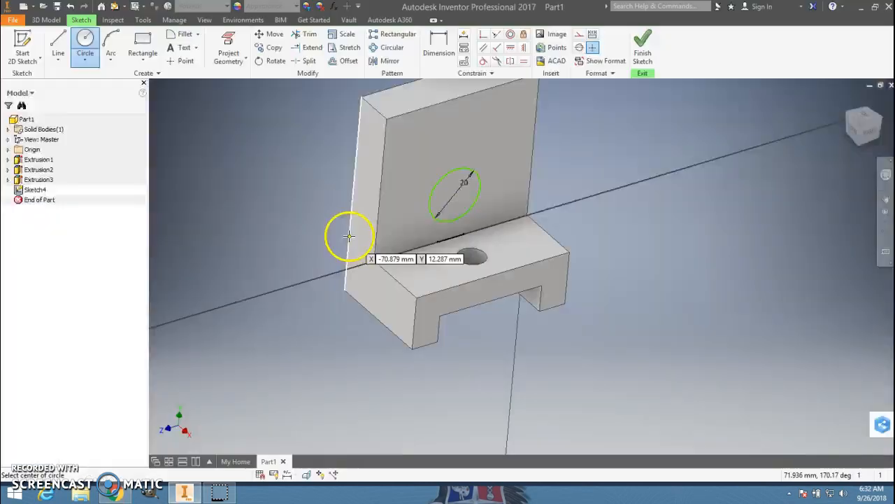
{"action": "left_click", "coordinate": [450, 102]}
{"action": "left_click", "coordinate": [412, 250]}
{"action": "key", "text": "Escape"}
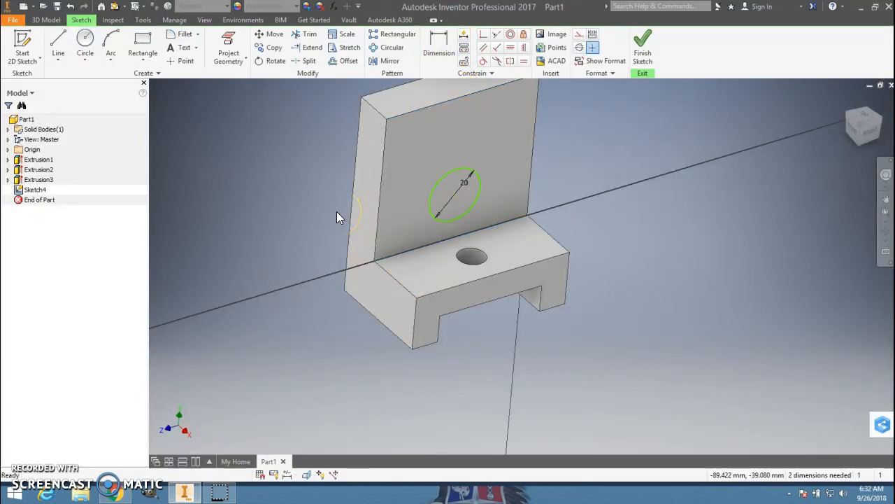
{"action": "left_click", "coordinate": [437, 43]}
{"action": "left_click", "coordinate": [460, 100]}
{"action": "left_click", "coordinate": [320, 178]}
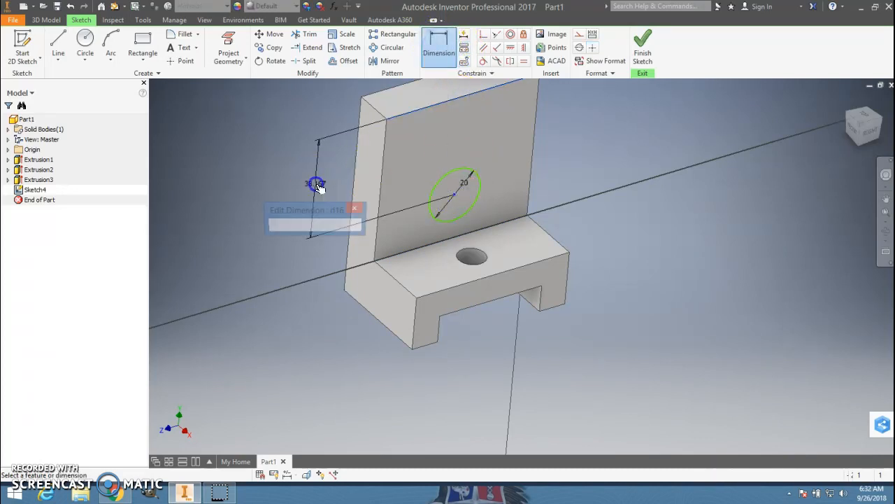
{"action": "type", "text": "55/2"}
{"action": "key", "text": "Return"}
Compare the circle's height with the assignment drawing and try 30 mm and 40 mm for its distance from the top edge.
{"action": "key", "text": "alt+Tab"}
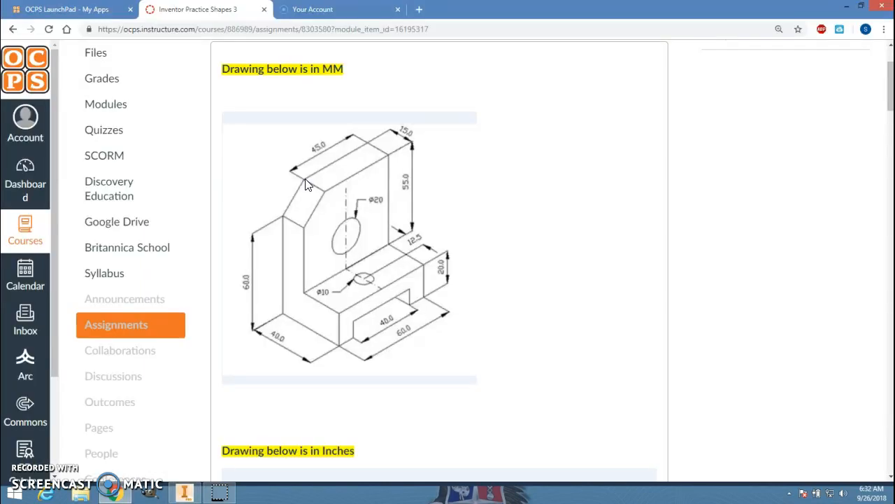
{"action": "key", "text": "alt+Tab"}
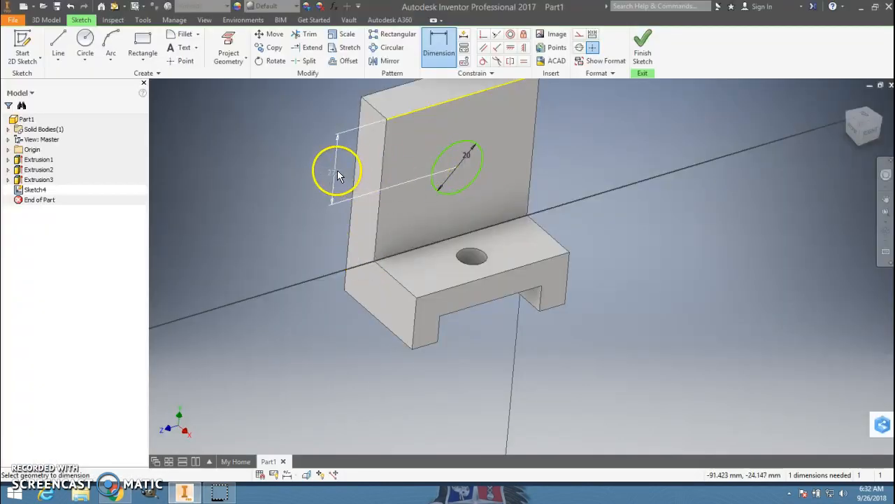
{"action": "left_click", "coordinate": [337, 170]}
{"action": "left_click_drag", "start_coordinate": [336, 215], "coordinate": [279, 217]}
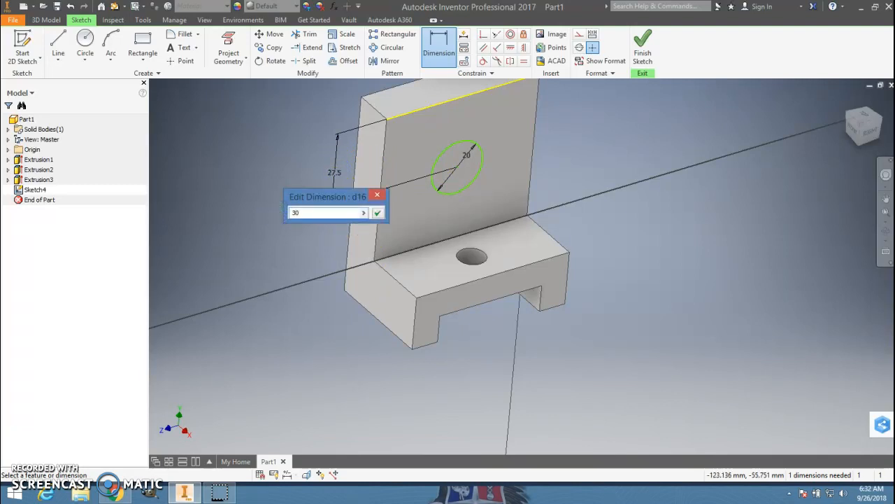
{"action": "key", "text": "Return"}
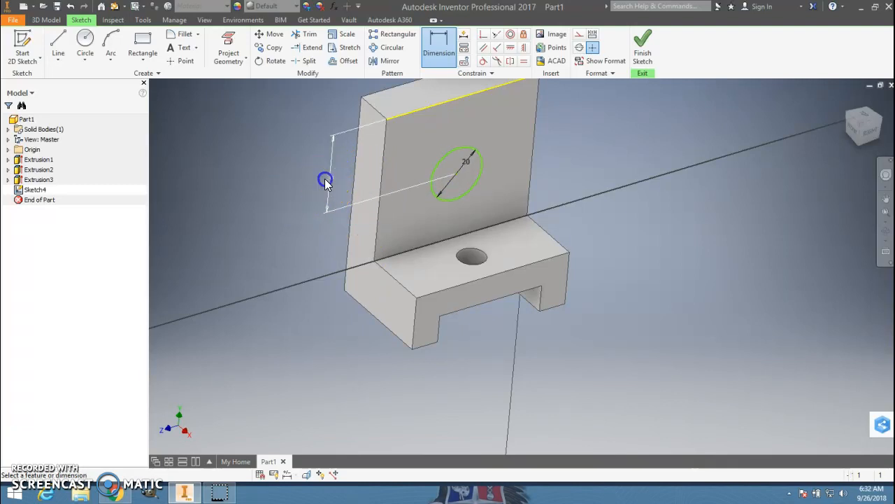
{"action": "left_click", "coordinate": [325, 180]}
{"action": "left_click_drag", "start_coordinate": [312, 218], "coordinate": [244, 221]}
{"action": "type", "text": "40"}
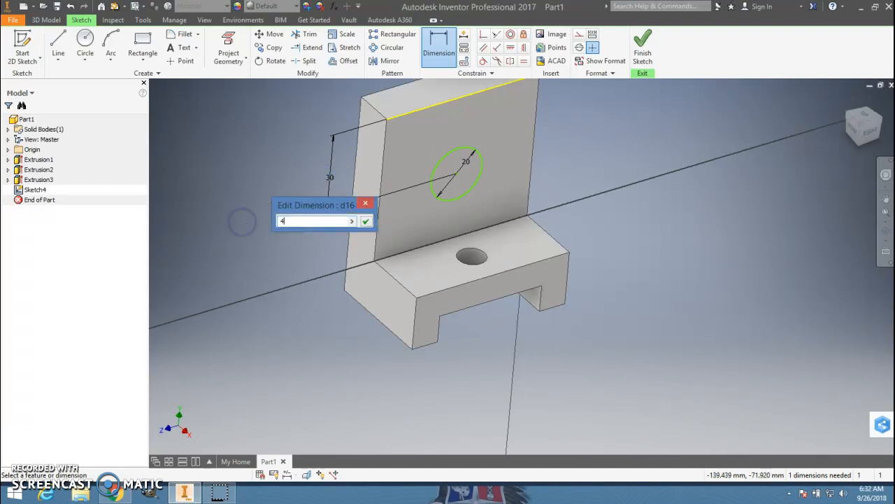
{"action": "key", "text": "Return"}
Set the circle's distance from the upright's top edge to 35 mm, comparing its position with the assignment drawing.
{"action": "key", "text": "alt+Tab"}
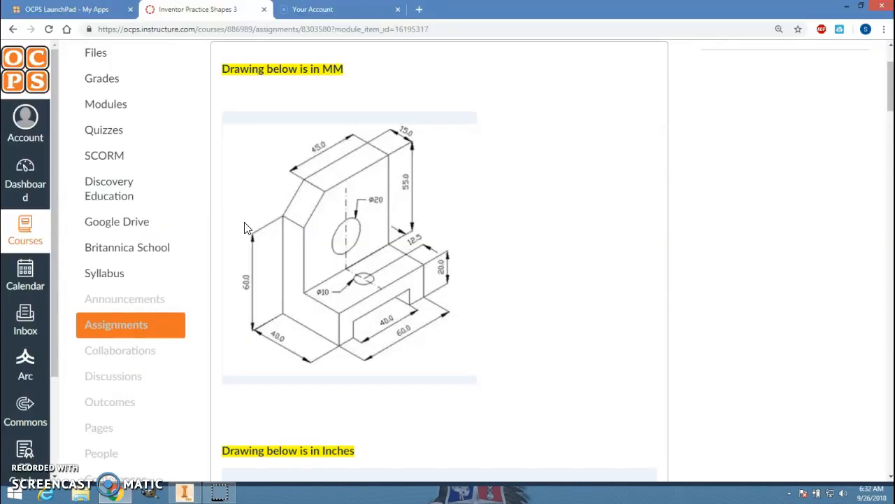
{"action": "key", "text": "alt+Tab"}
{"action": "left_click", "coordinate": [311, 200]}
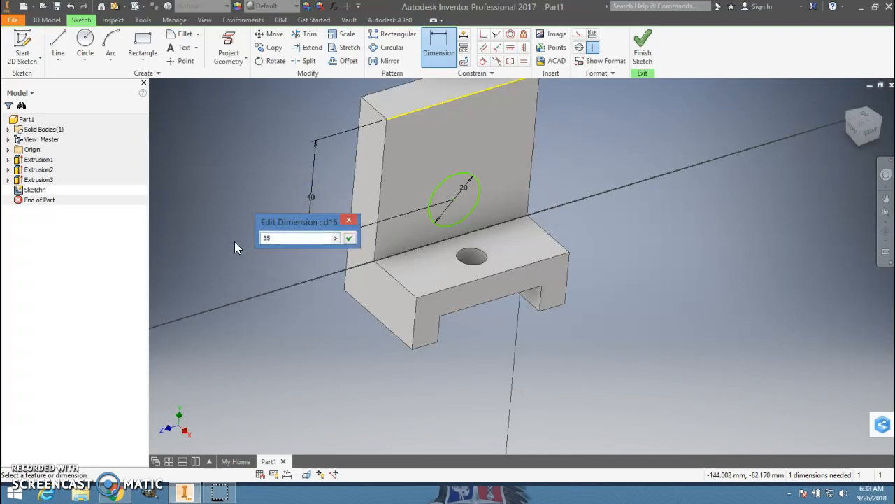
{"action": "key", "text": "Return"}
{"action": "key", "text": "alt+Tab"}
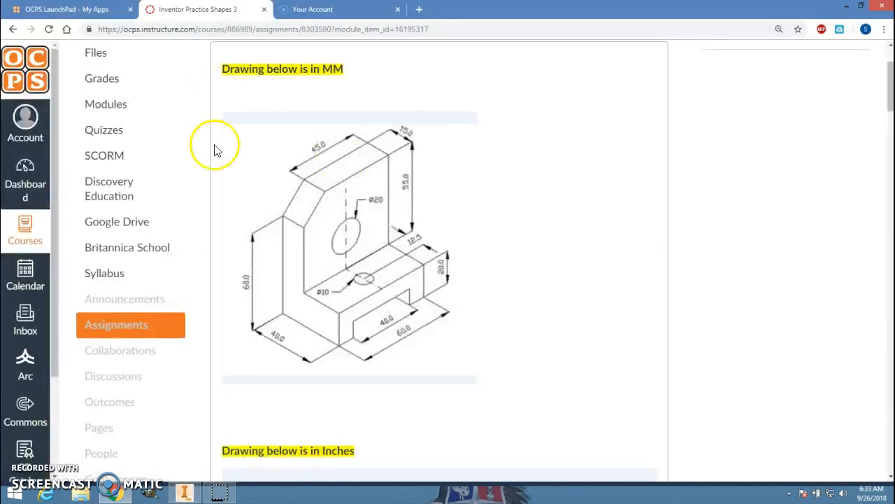
{"action": "key", "text": "alt+Tab"}
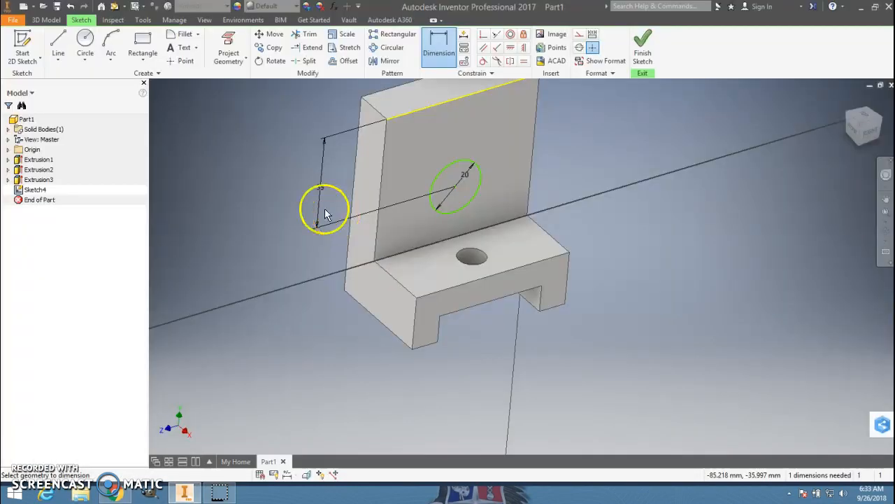
Finish the sketch, extrude the 20 mm circle as a 60 mm cut through the upright, and compare the home view with the assignment drawing.
{"action": "left_click", "coordinate": [644, 39]}
{"action": "left_click", "coordinate": [59, 46]}
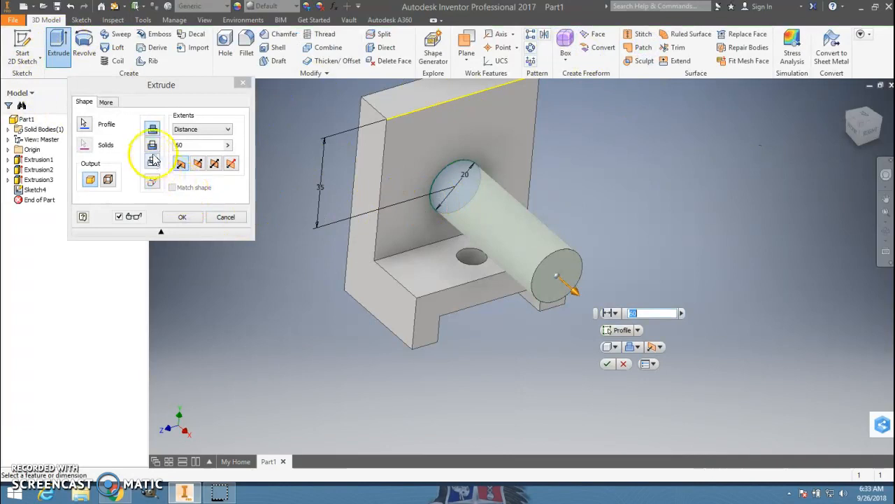
{"action": "left_click", "coordinate": [153, 145]}
{"action": "left_click", "coordinate": [184, 219]}
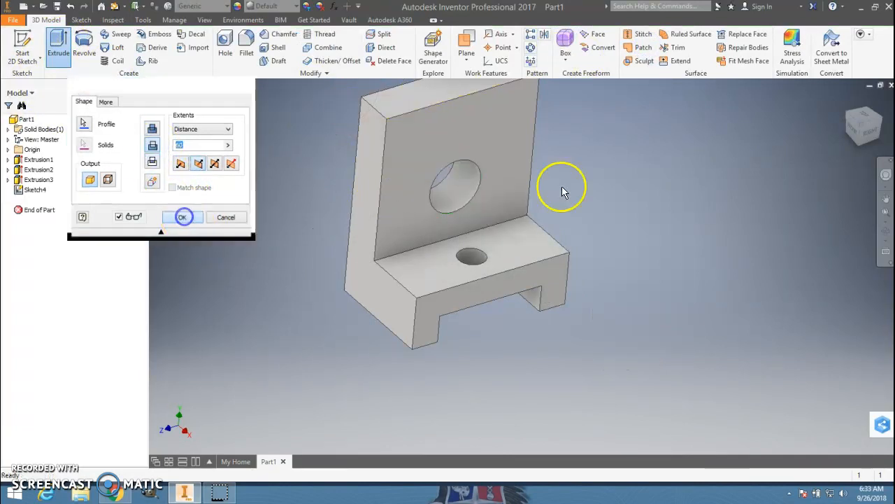
{"action": "left_click", "coordinate": [848, 101]}
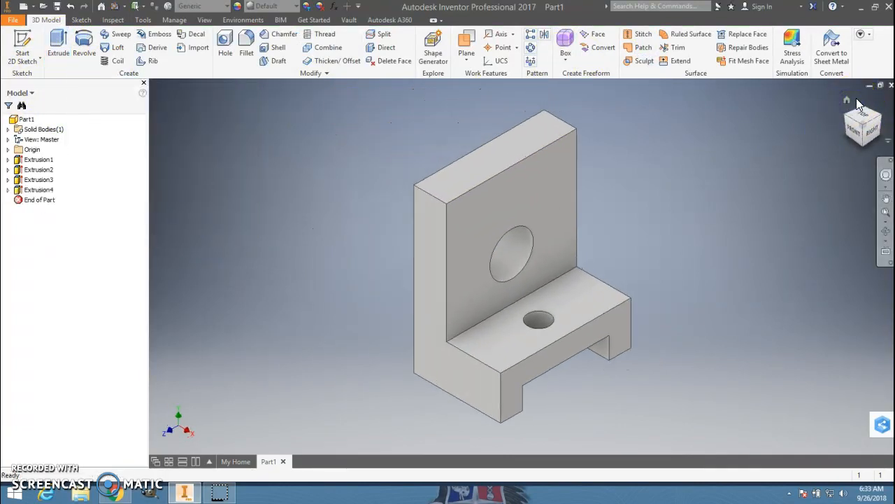
{"action": "key", "text": "alt+Tab"}
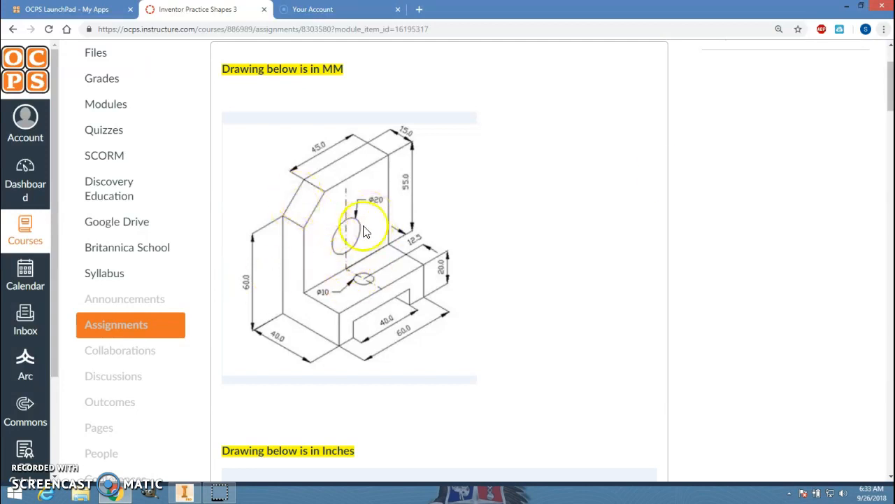
Start a sketch on the upright's front face and draw a diagonal line about 29.6 mm long across its upper corner.
{"action": "key", "text": "alt+Tab"}
{"action": "key", "text": "alt+Tab"}
{"action": "left_click", "coordinate": [186, 492]}
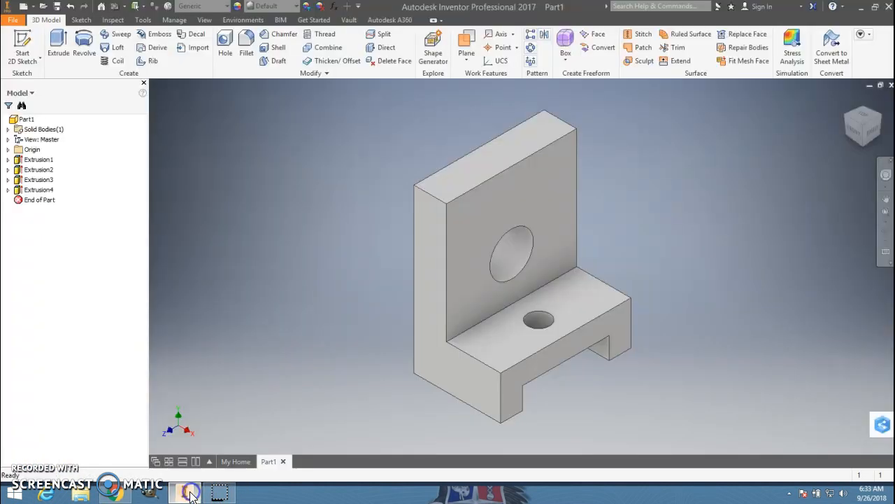
{"action": "left_click", "coordinate": [22, 45]}
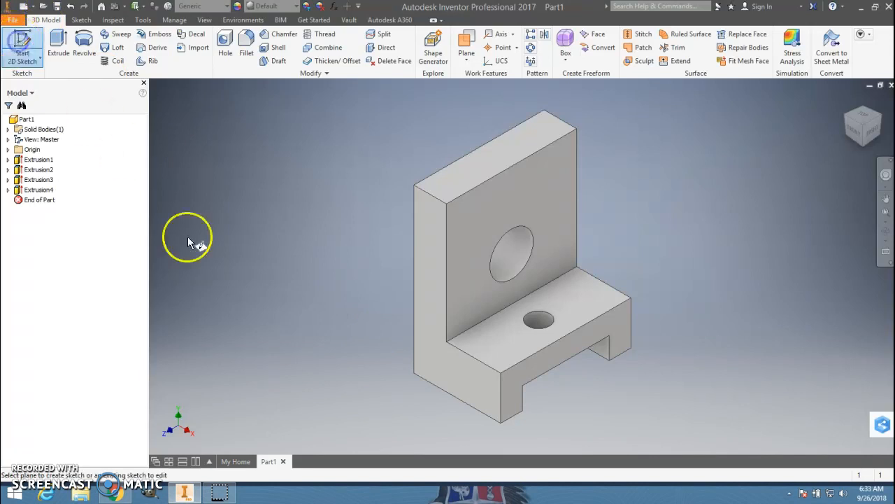
{"action": "left_click", "coordinate": [473, 219]}
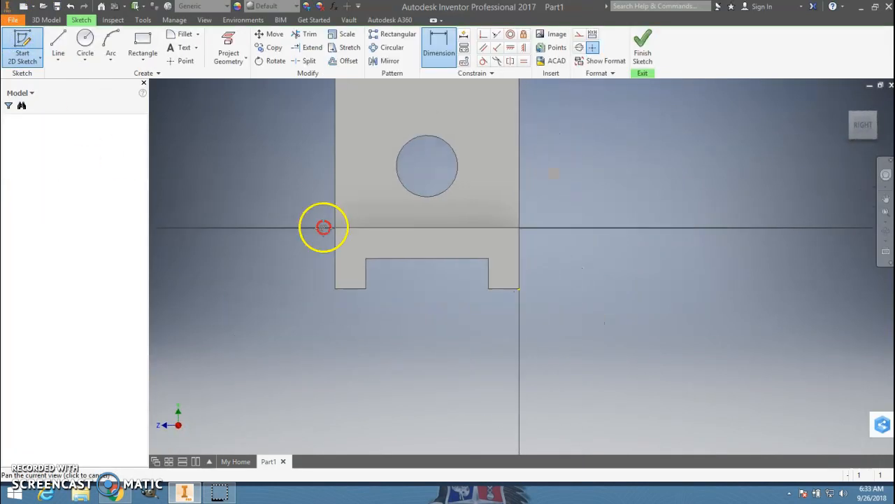
{"action": "left_click", "coordinate": [59, 44]}
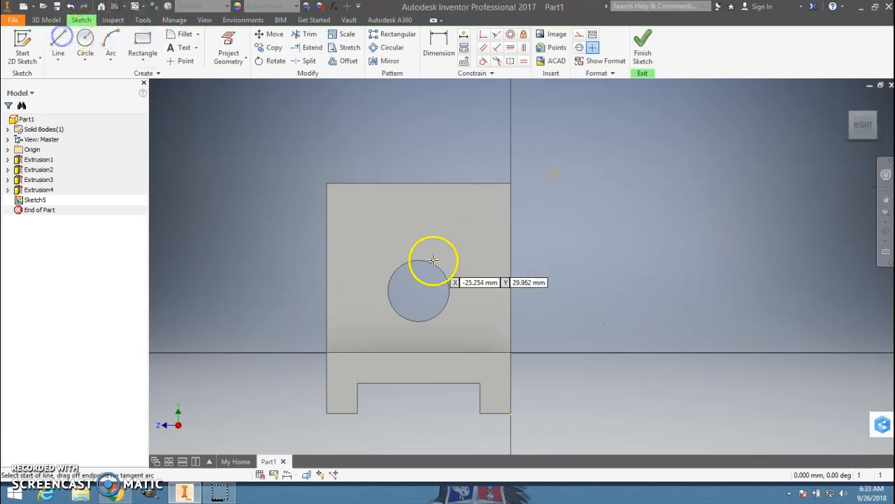
{"action": "left_click", "coordinate": [328, 242]}
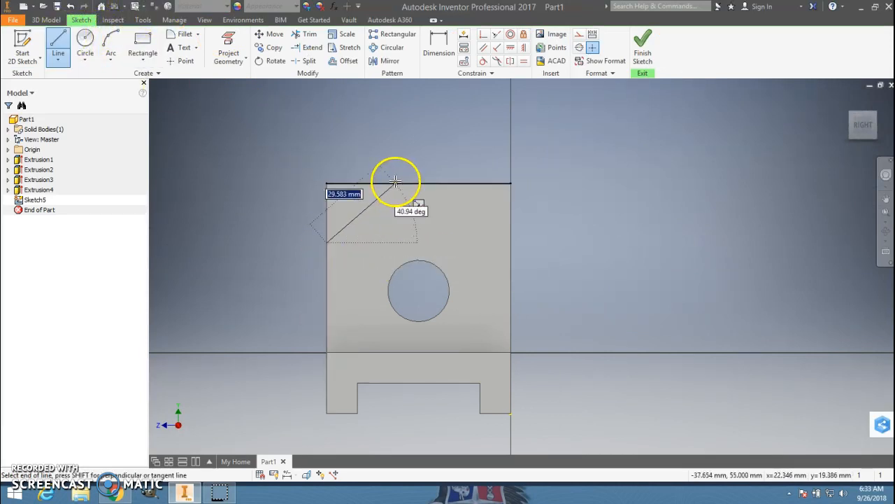
{"action": "left_click", "coordinate": [395, 181]}
{"action": "key", "text": "Escape"}
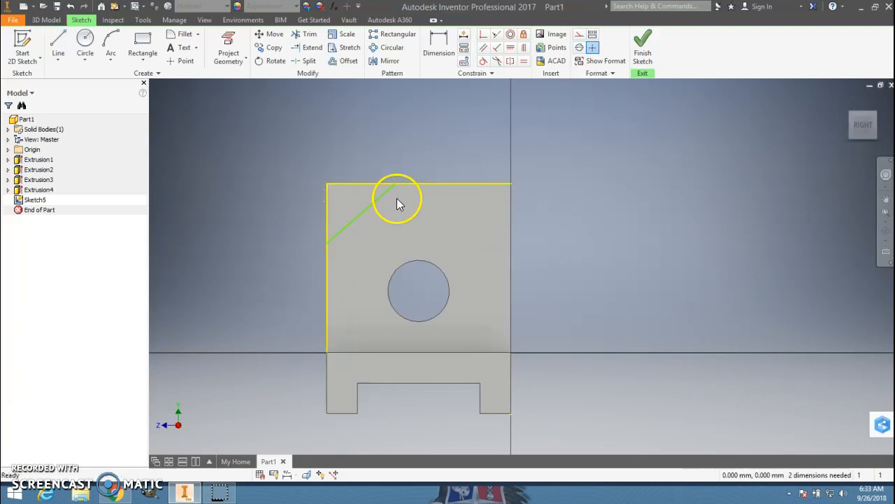
Dimension the diagonal line's upper end 45 mm from the upright's opposite side edge, consulting the assignment drawing.
{"action": "key", "text": "alt+Tab"}
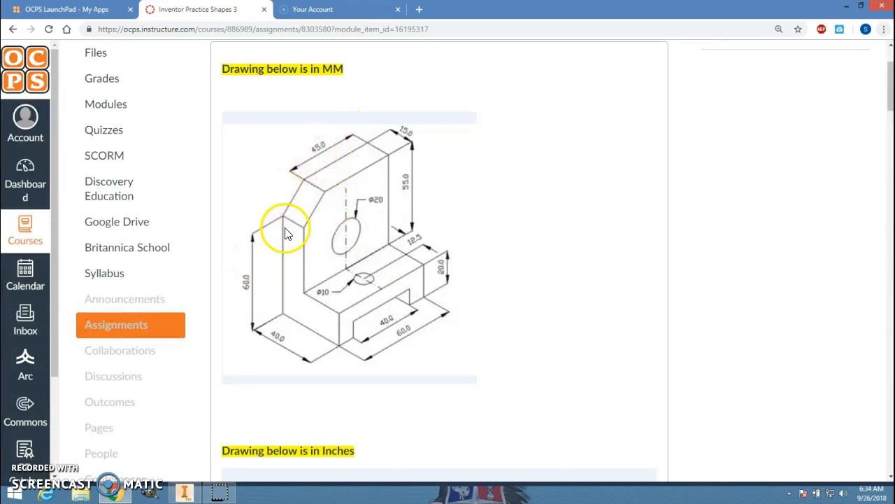
{"action": "key", "text": "alt+Tab"}
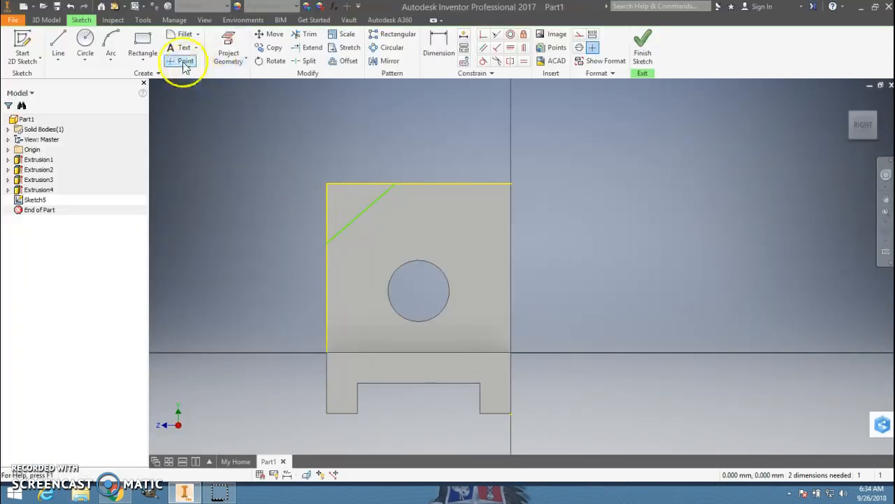
{"action": "left_click", "coordinate": [437, 42]}
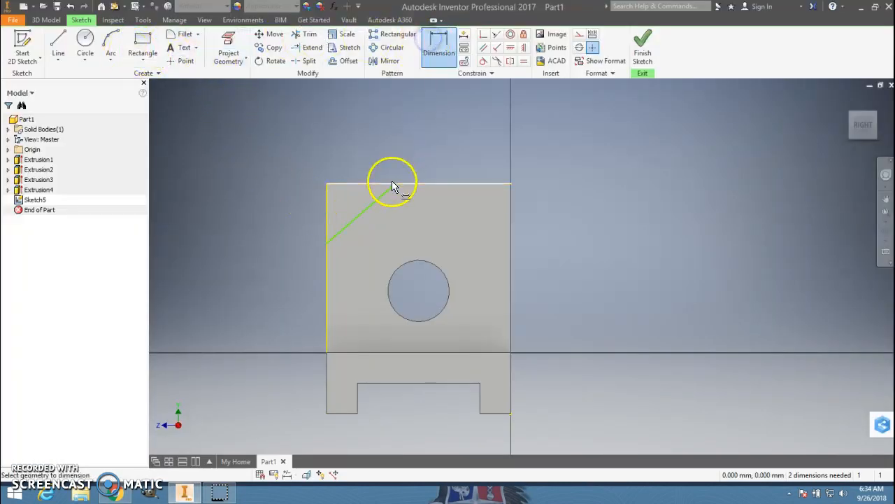
{"action": "left_click", "coordinate": [512, 198]}
{"action": "key", "text": "alt+Tab"}
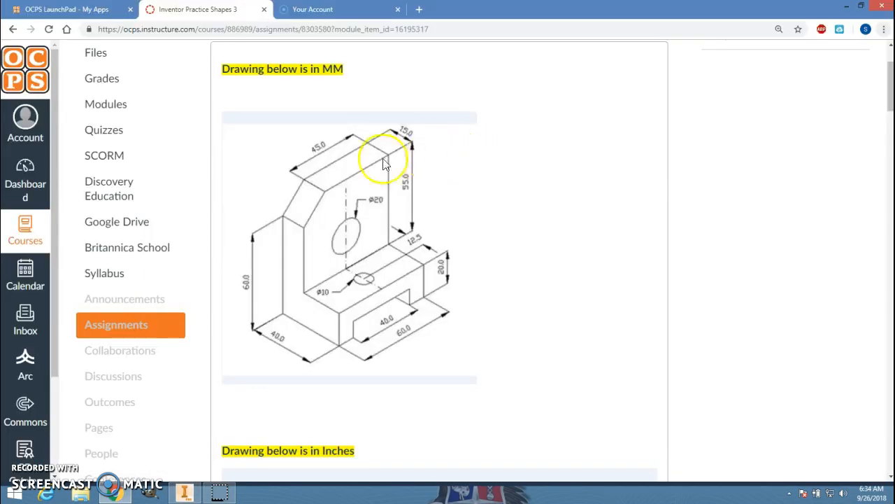
{"action": "key", "text": "alt+Tab"}
{"action": "left_click", "coordinate": [464, 122]}
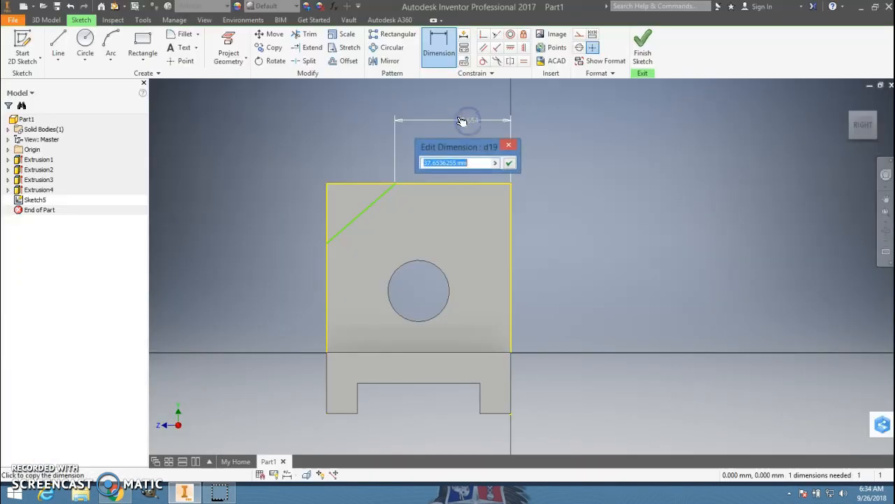
{"action": "key", "text": "Return"}
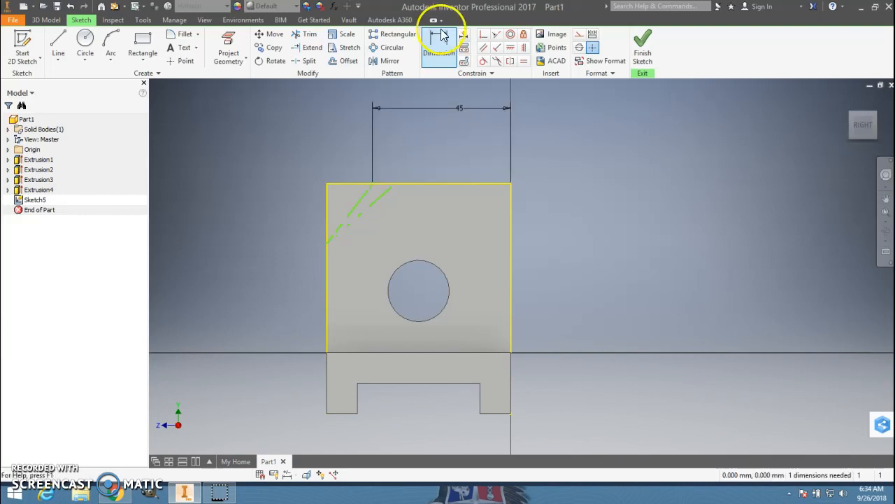
Dimension the diagonal line's lower end 60 mm above the bracket's bottom edge, checking the assignment drawing.
{"action": "left_click", "coordinate": [362, 200]}
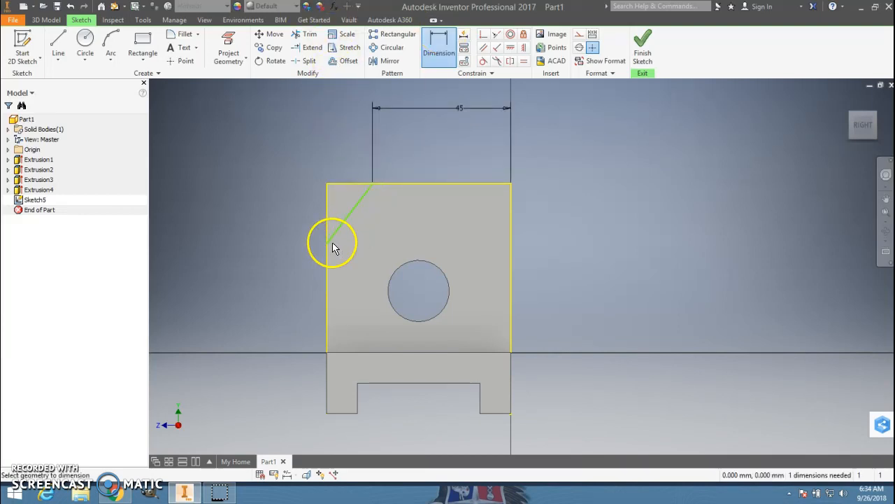
{"action": "left_click", "coordinate": [328, 243]}
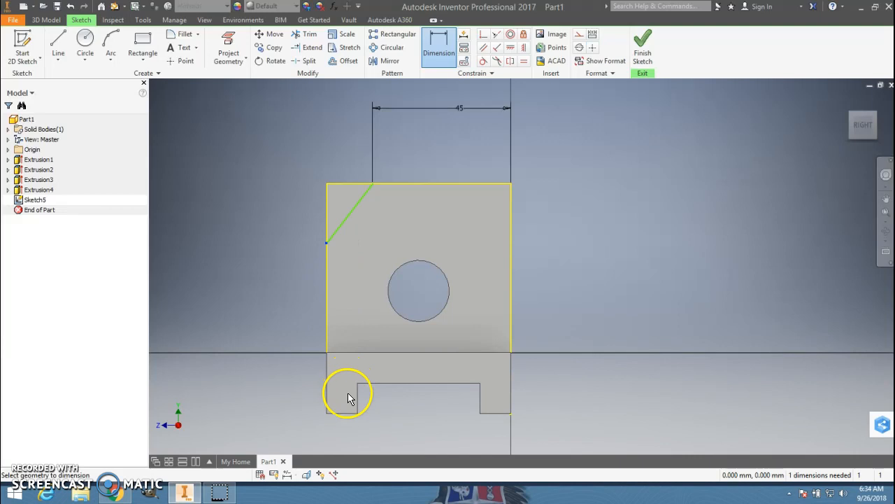
{"action": "left_click", "coordinate": [322, 412]}
{"action": "key", "text": "alt+Tab"}
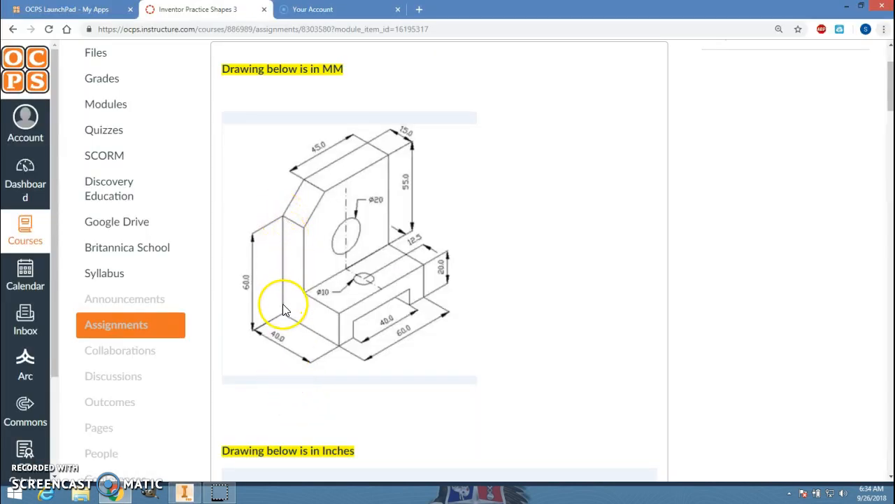
{"action": "key", "text": "alt+Tab"}
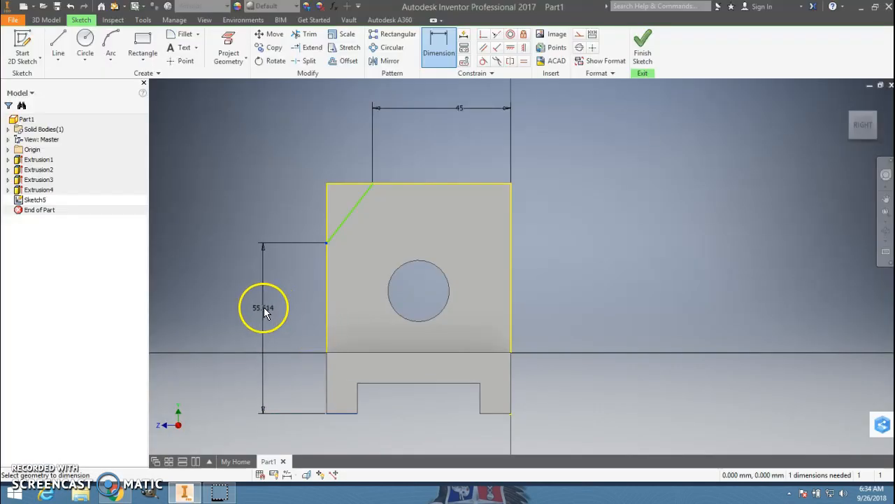
{"action": "key", "text": "alt+Tab"}
{"action": "key", "text": "alt+Tab"}
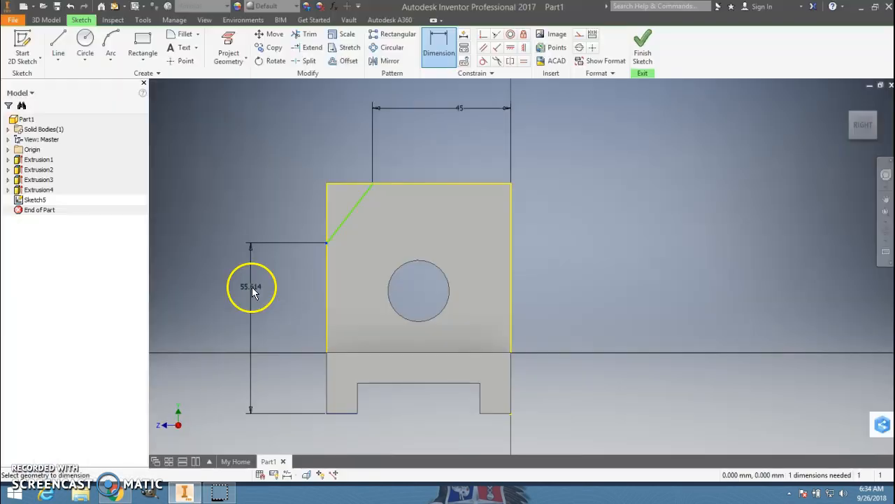
{"action": "left_click", "coordinate": [246, 305]}
{"action": "type", "text": "6"}
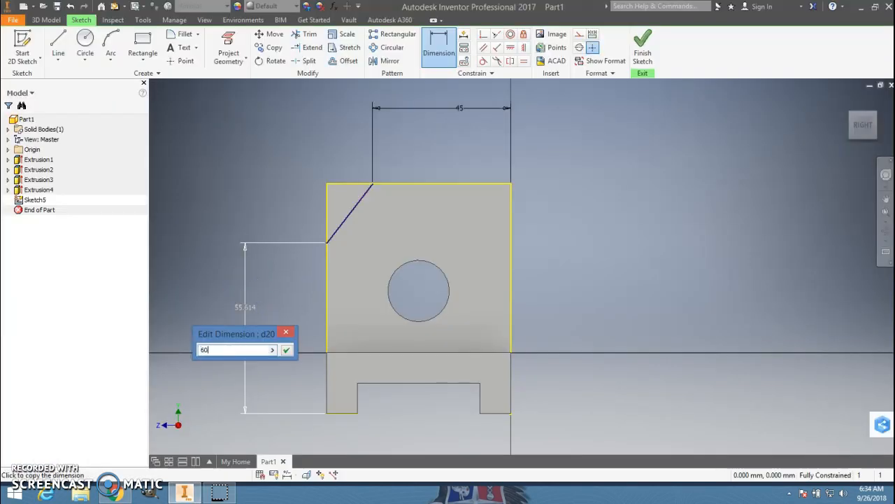
{"action": "type", "text": "0"}
{"action": "key", "text": "Return"}
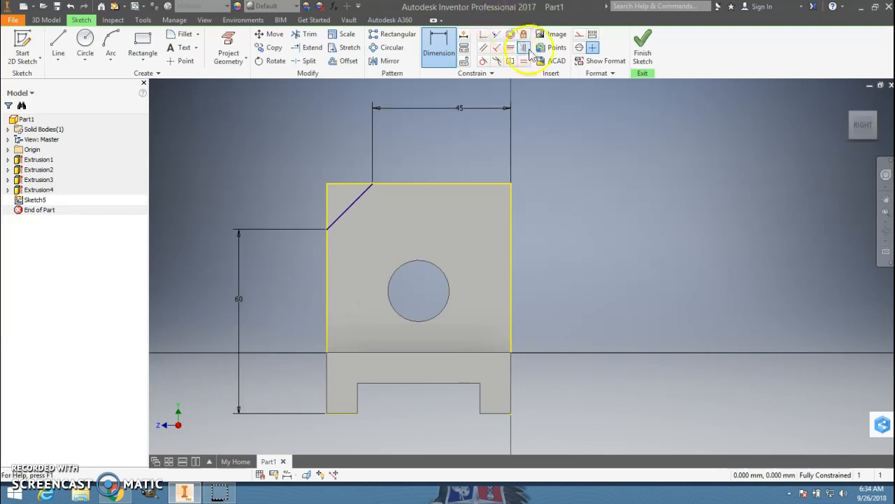
Close the corner triangle with lines along the upright's side and top edges.
{"action": "left_click", "coordinate": [59, 44]}
{"action": "left_click", "coordinate": [327, 228]}
{"action": "left_click", "coordinate": [327, 183]}
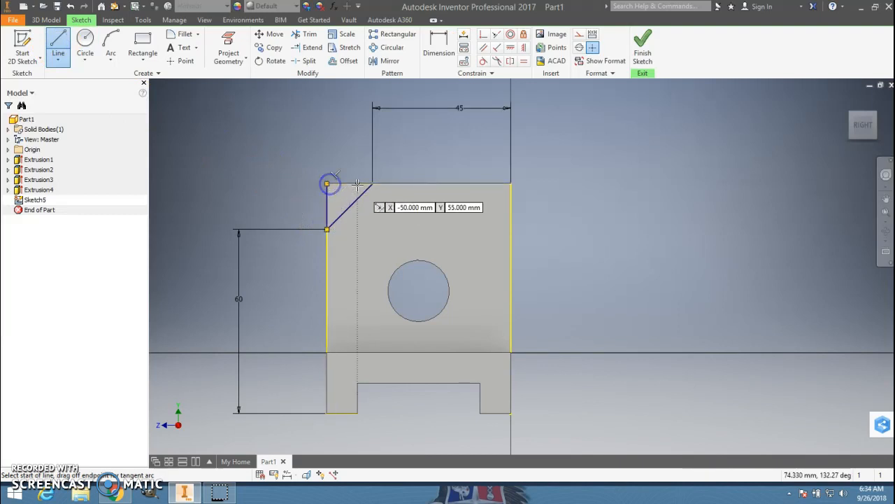
{"action": "left_click_drag", "start_coordinate": [327, 184], "coordinate": [371, 184]}
Finish the sketch and extrude the corner triangle as a 60 mm cut through the upright.
{"action": "left_click", "coordinate": [642, 45]}
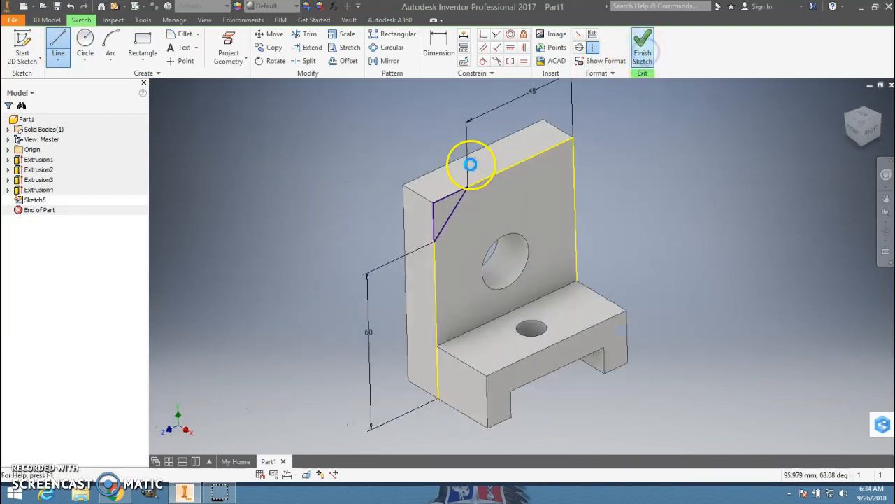
{"action": "left_click", "coordinate": [59, 48]}
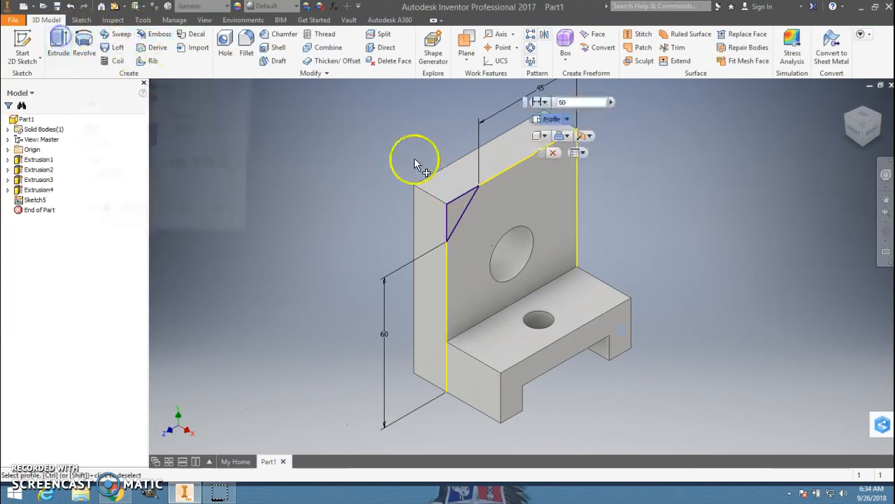
{"action": "left_click", "coordinate": [455, 205]}
{"action": "left_click", "coordinate": [153, 144]}
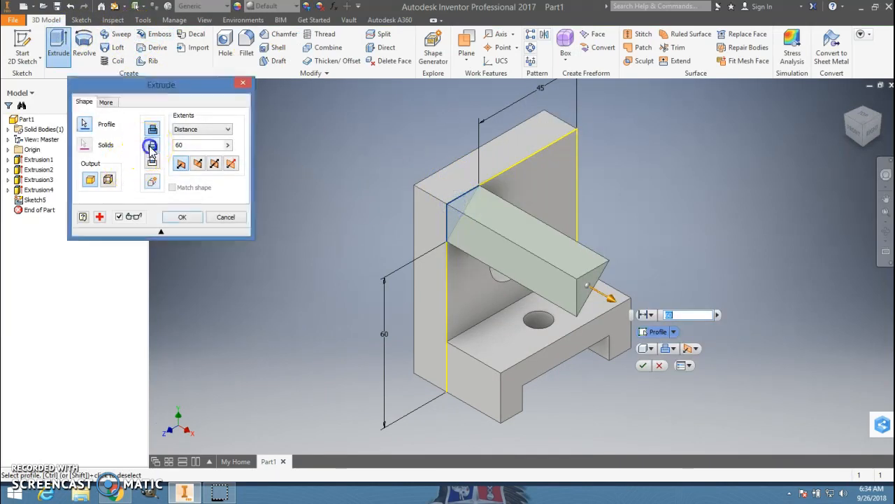
{"action": "left_click", "coordinate": [192, 219]}
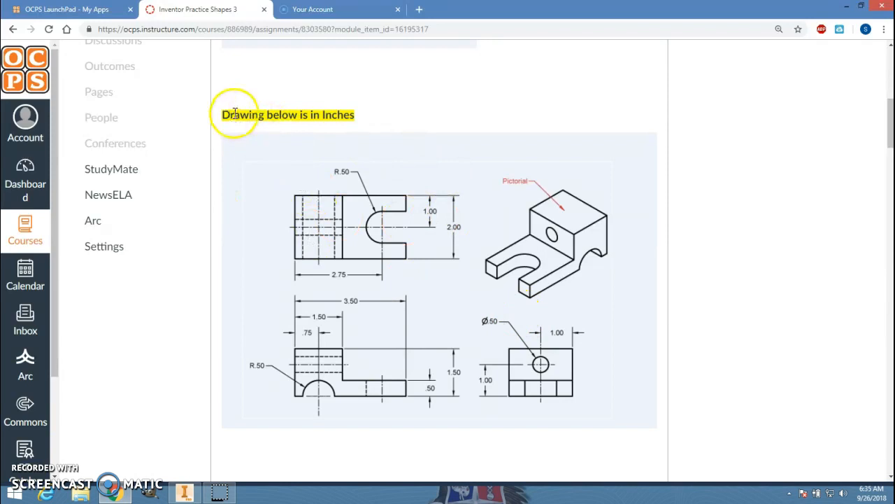
Create a new inch part from the English Standard (in).ipt template, continuing past the unavailable project location warning.
{"action": "key", "text": "alt+Tab"}
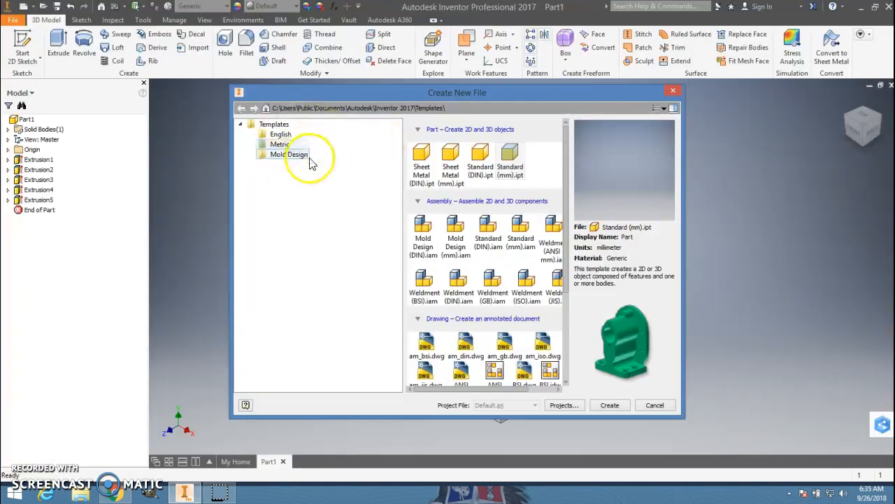
{"action": "left_click", "coordinate": [280, 135]}
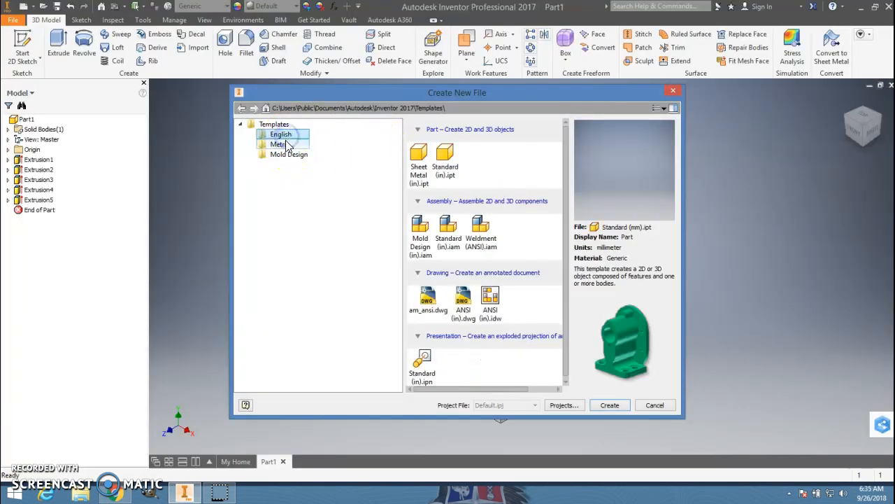
{"action": "double_click", "coordinate": [451, 159]}
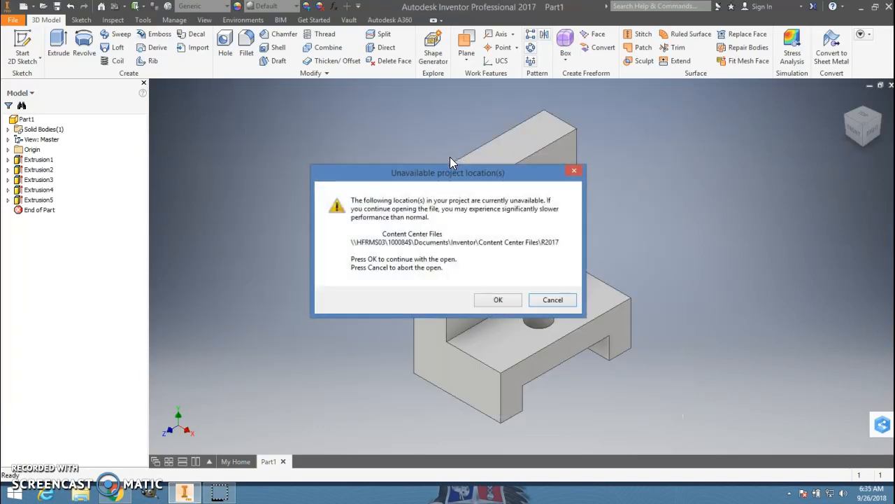
{"action": "left_click", "coordinate": [497, 300]}
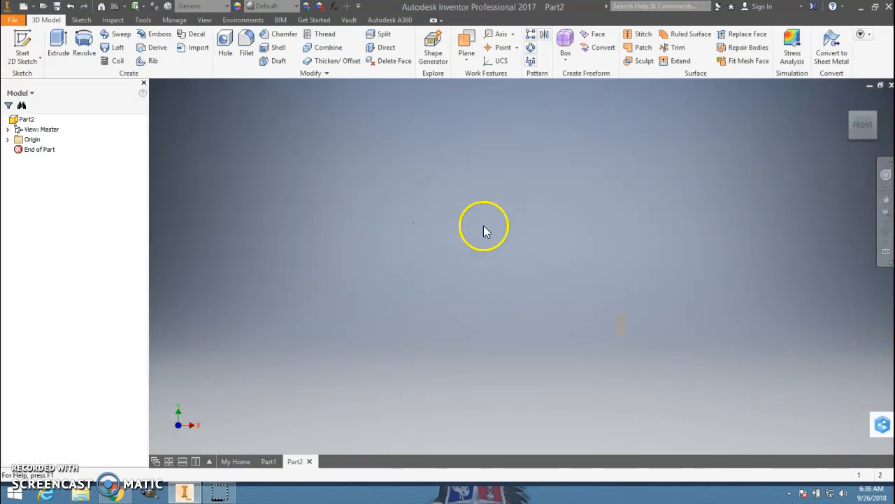
Start a sketch on the XY plane of the new part and consult the inch drawing in the assignment.
{"action": "left_click", "coordinate": [23, 46]}
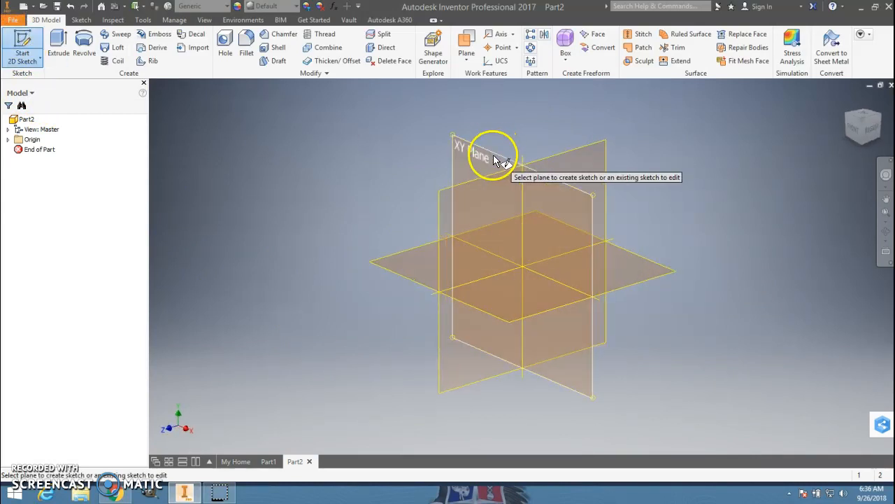
{"action": "left_click", "coordinate": [493, 156]}
{"action": "key", "text": "alt+Tab"}
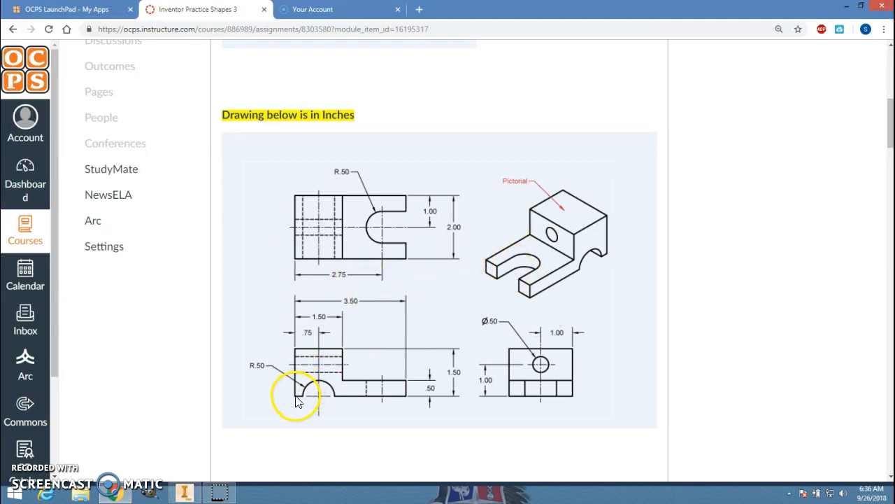
{"action": "key", "text": "alt+Tab"}
Draw a vertical line 1.5 in long upward from the origin, taking the height from the assignment's inch drawing.
{"action": "left_click", "coordinate": [58, 44]}
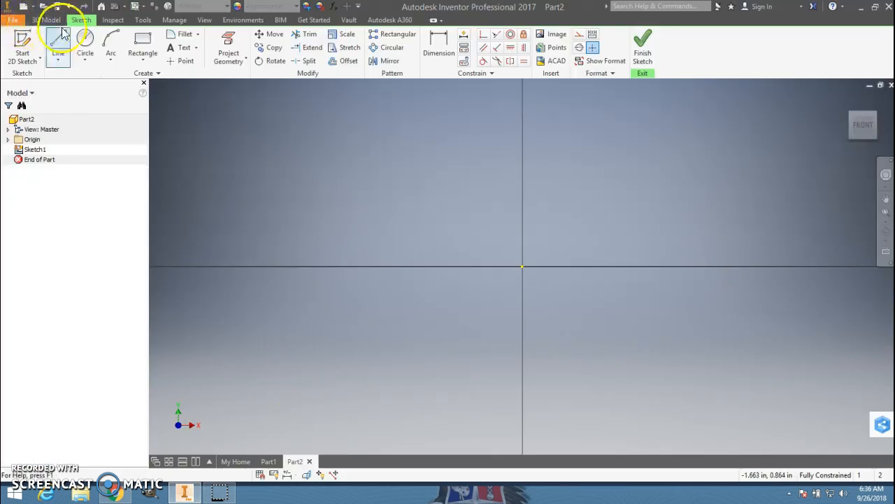
{"action": "left_click", "coordinate": [523, 266]}
{"action": "key", "text": "alt+Tab"}
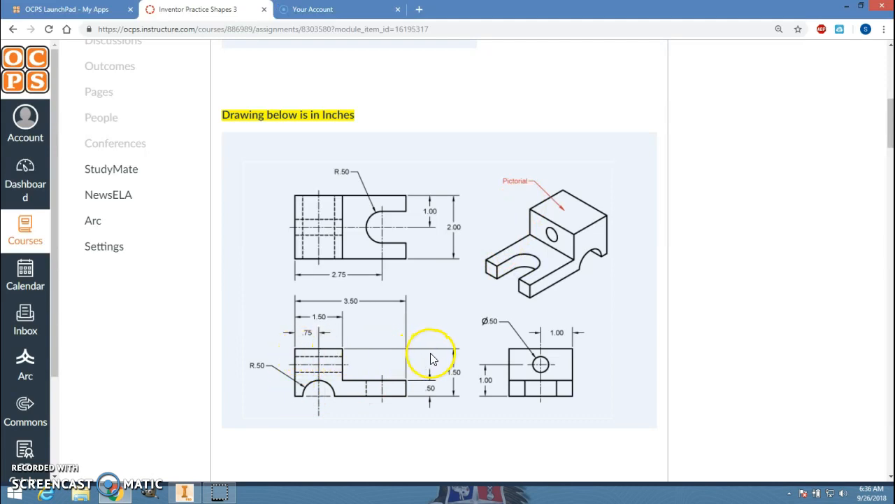
{"action": "key", "text": "alt+Tab"}
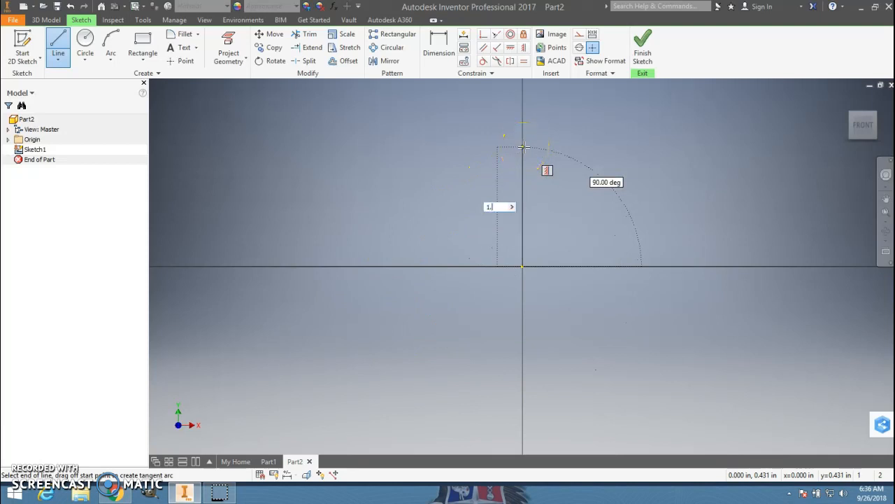
{"action": "key", "text": "Return"}
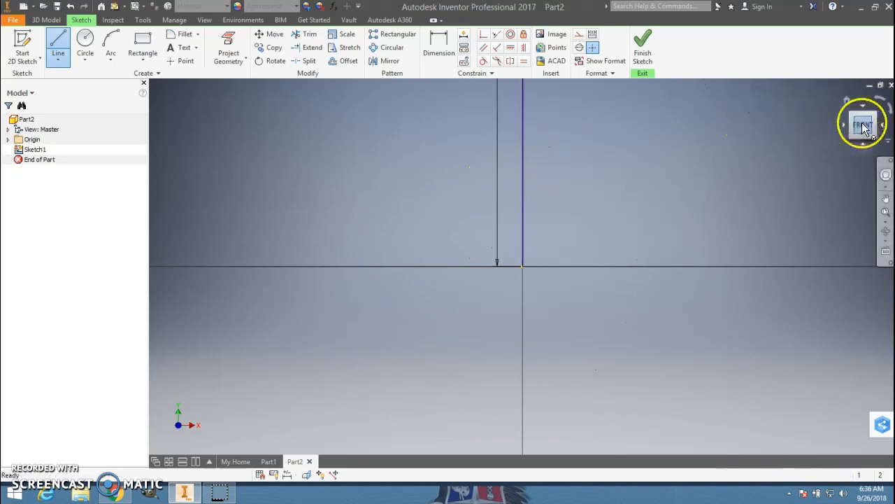
{"action": "left_click", "coordinate": [863, 124]}
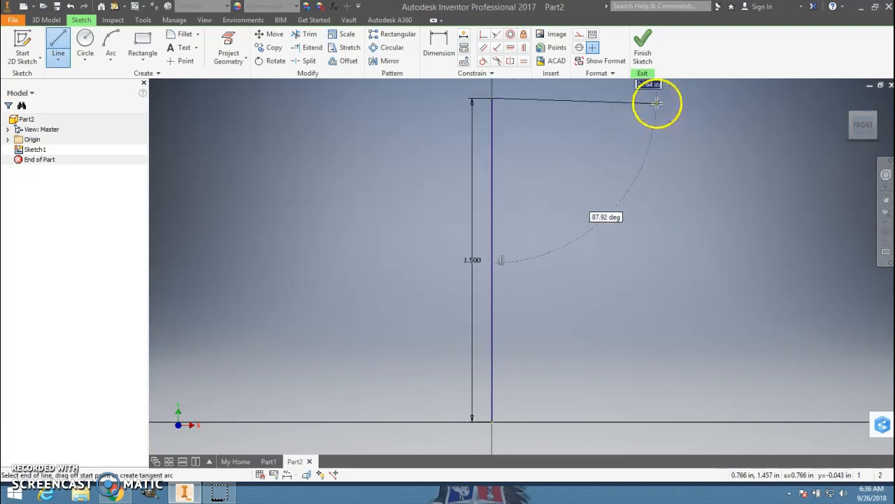
Draw a horizontal line 1.5 in long rightward from the vertical line's upper end, taking the length from the assignment's inch drawing.
{"action": "key", "text": "alt+Tab"}
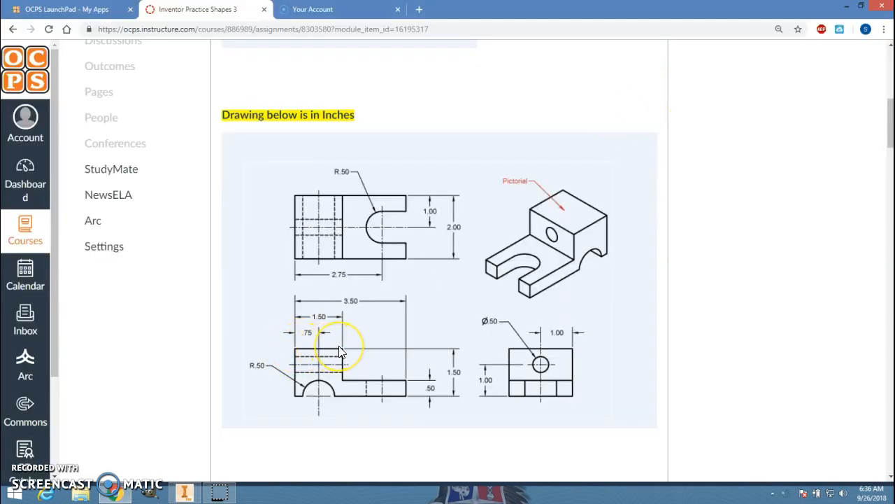
{"action": "key", "text": "alt+Tab"}
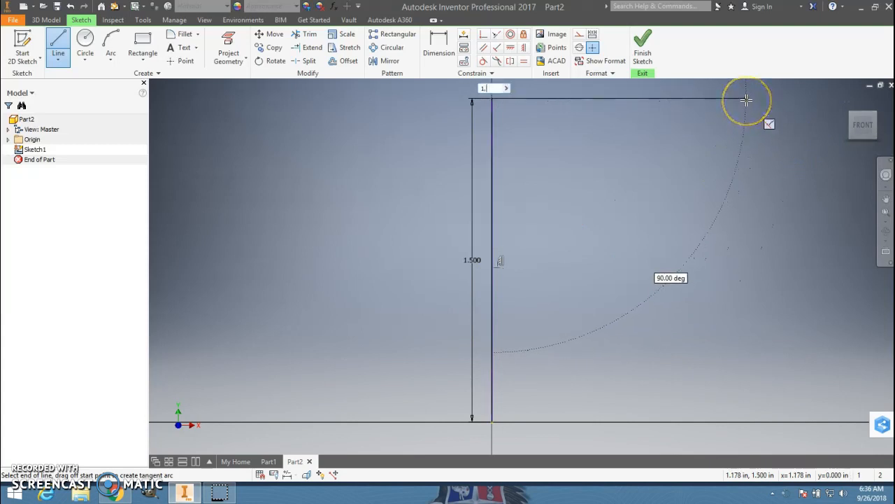
{"action": "left_click", "coordinate": [746, 100]}
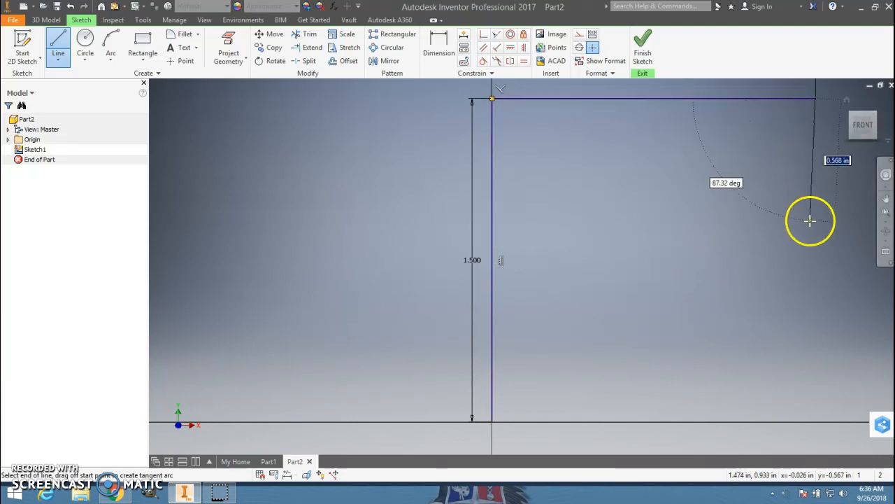
Continue the profile with a line 1 in straight down and a horizontal line of 3.5-1.5 in to the right, following the inch drawing.
{"action": "middle_click_drag", "start_coordinate": [816, 230], "coordinate": [626, 245]}
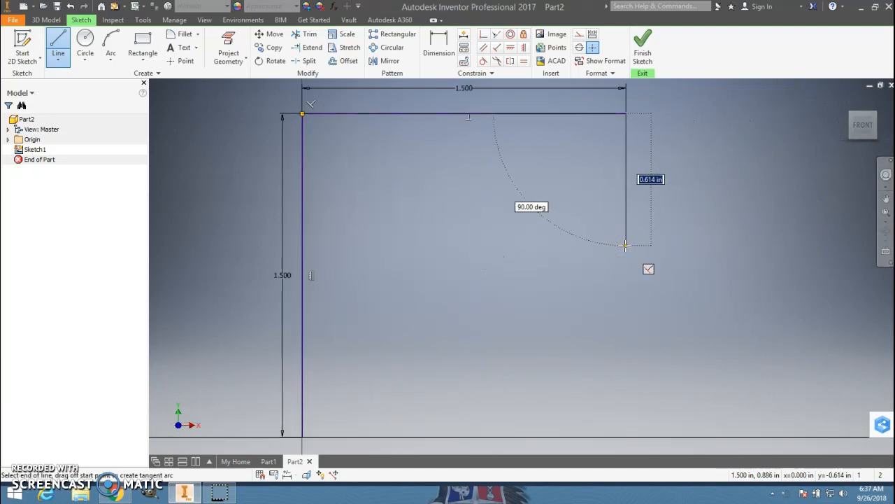
{"action": "key", "text": "alt+Tab"}
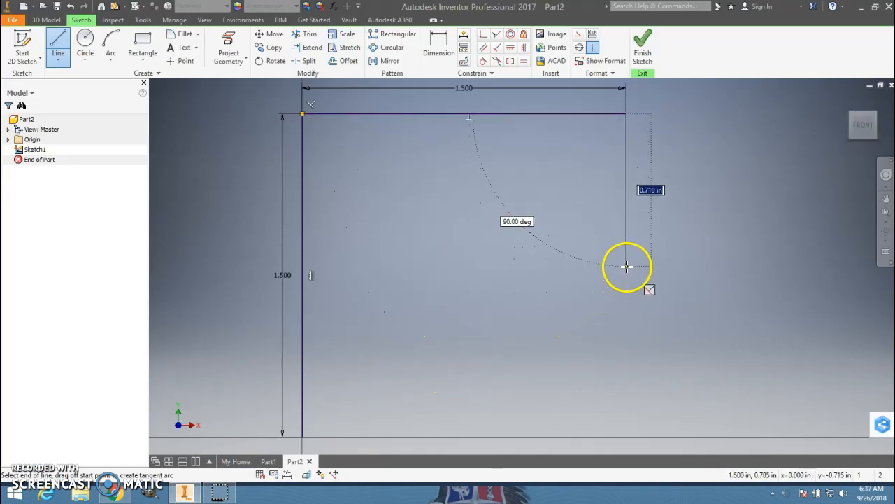
{"action": "key", "text": "Return"}
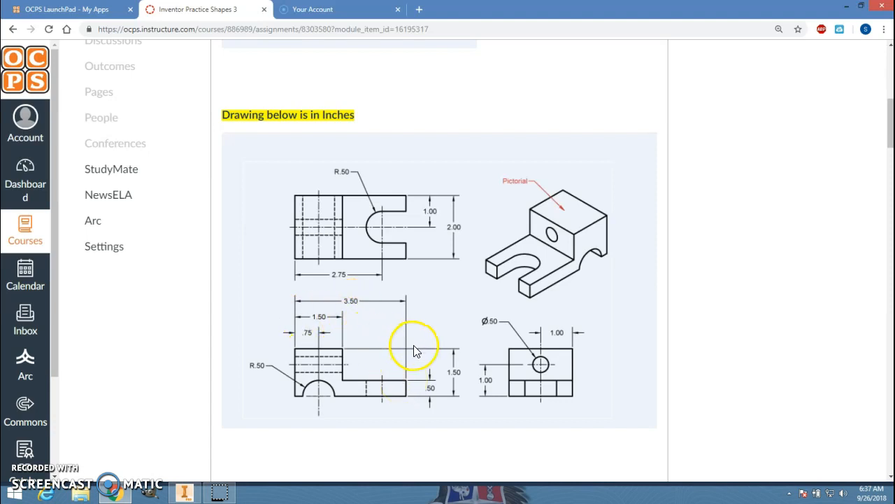
{"action": "key", "text": "alt+Tab"}
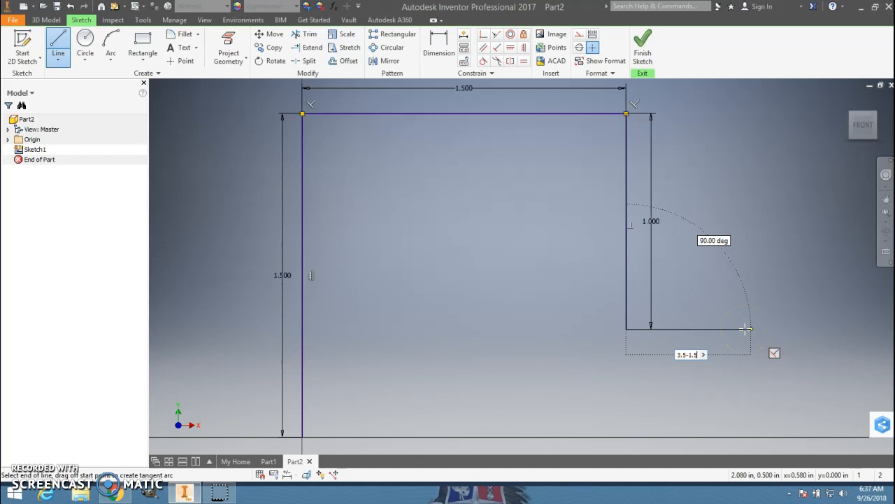
{"action": "key", "text": "Return"}
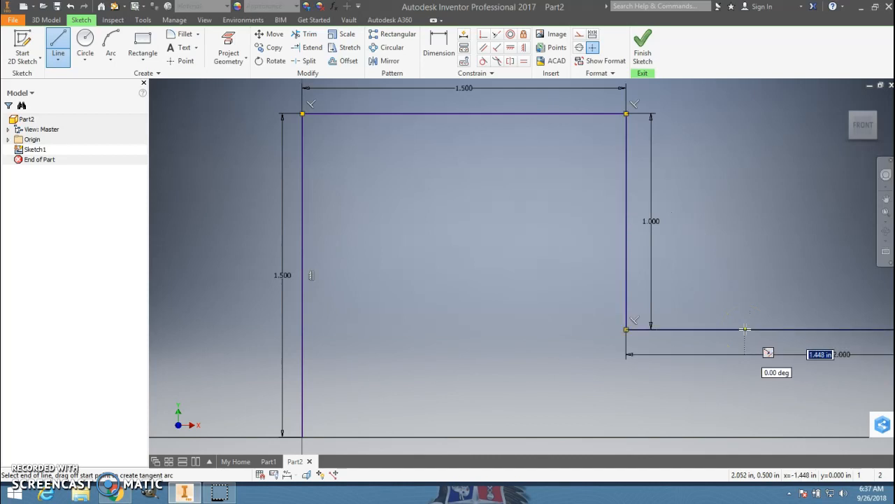
Close the profile with a vertical line down to the horizontal axis and a bottom line back to the origin.
{"action": "left_click", "coordinate": [866, 124]}
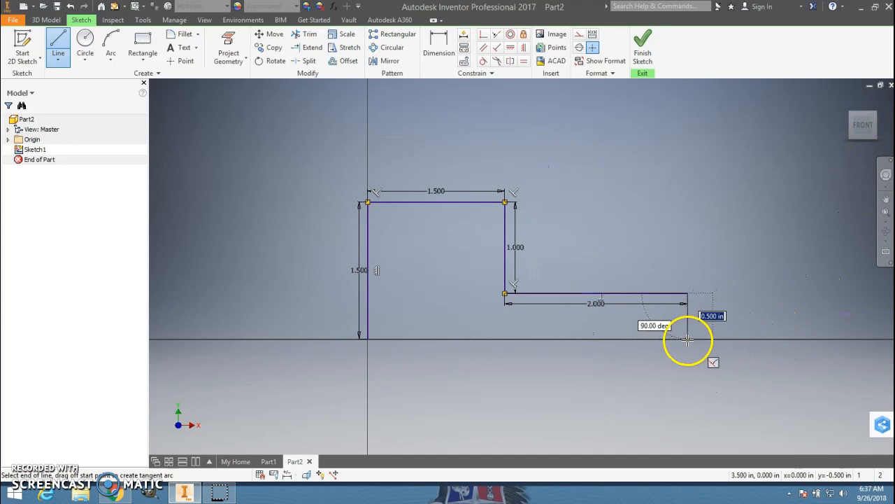
{"action": "left_click", "coordinate": [688, 340]}
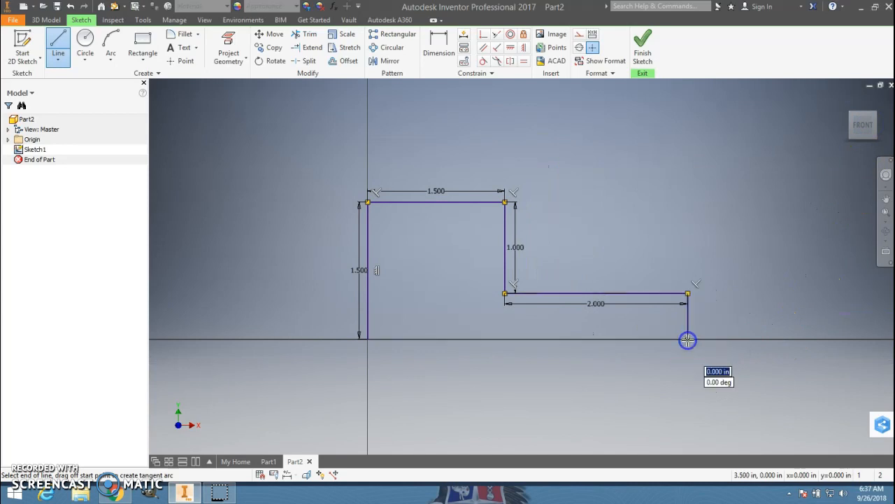
{"action": "left_click", "coordinate": [367, 340]}
{"action": "key", "text": "Escape"}
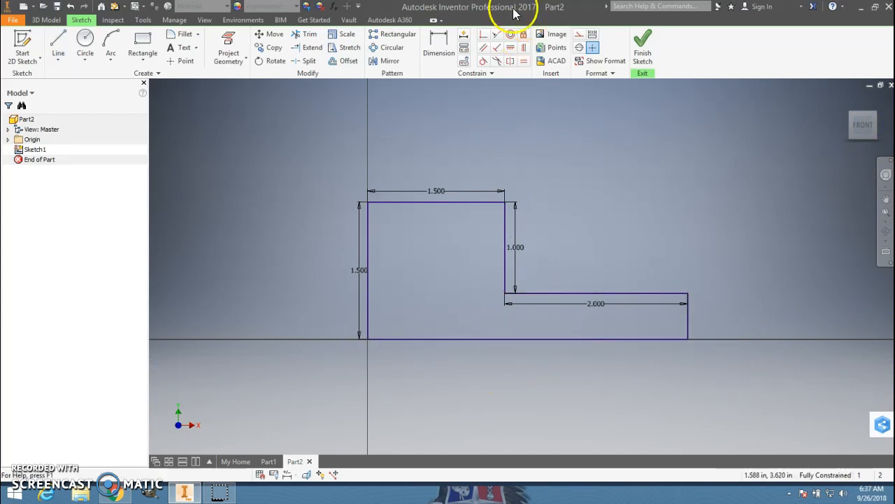
Check the bottom edge's overall length with a dimension preview against the assignment's inch drawing, without placing the dimension.
{"action": "left_click", "coordinate": [442, 34]}
{"action": "left_click", "coordinate": [457, 339]}
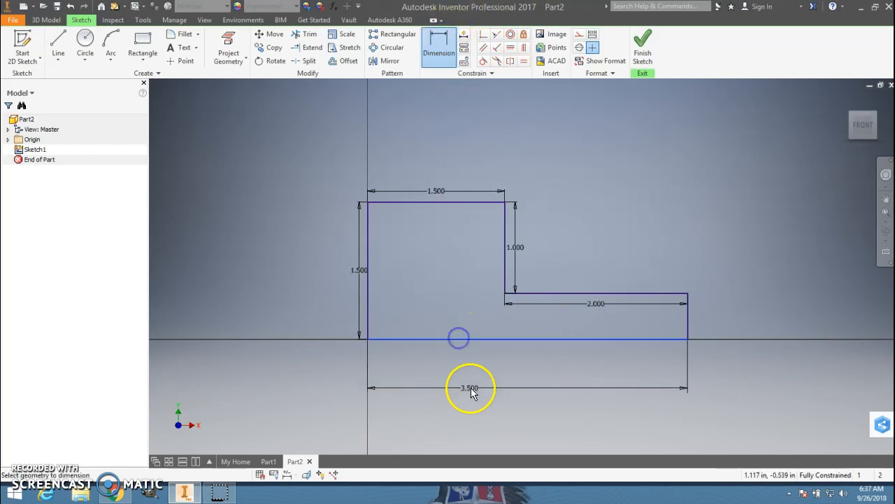
{"action": "key", "text": "alt+Tab"}
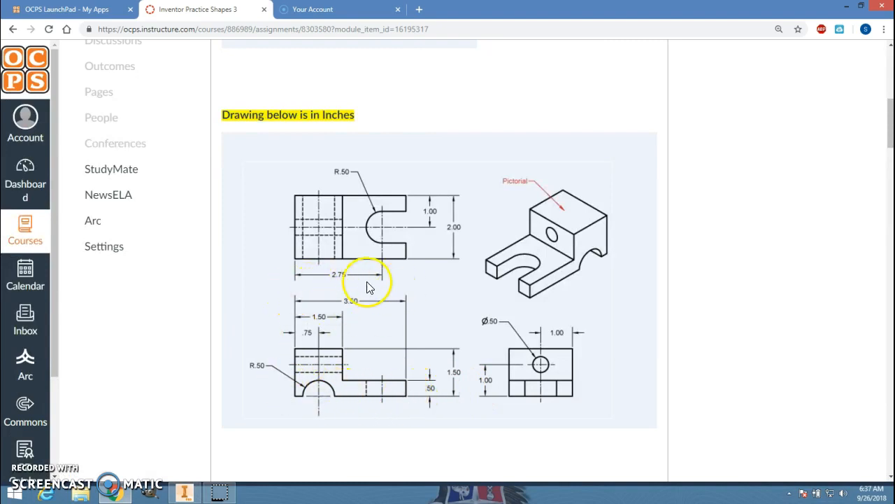
{"action": "key", "text": "alt+Tab"}
{"action": "key", "text": "Escape"}
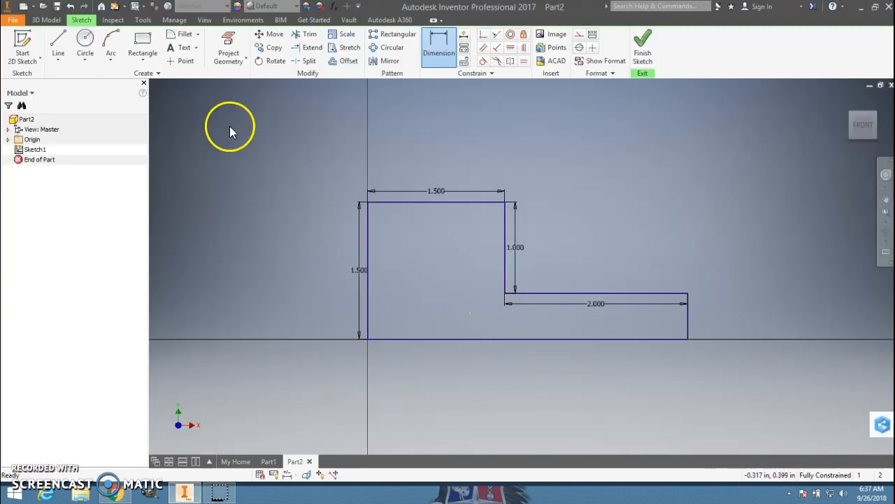
{"action": "key", "text": "Escape"}
Start a circle for the arch cutout, centred on the bottom edge directly below the midpoint of the 1.5 in top edge.
{"action": "key", "text": "alt+Tab"}
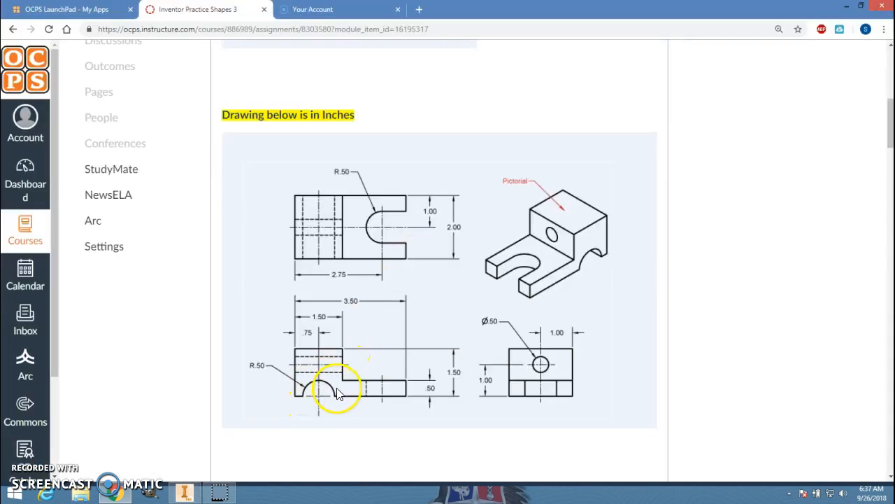
{"action": "key", "text": "alt+Tab"}
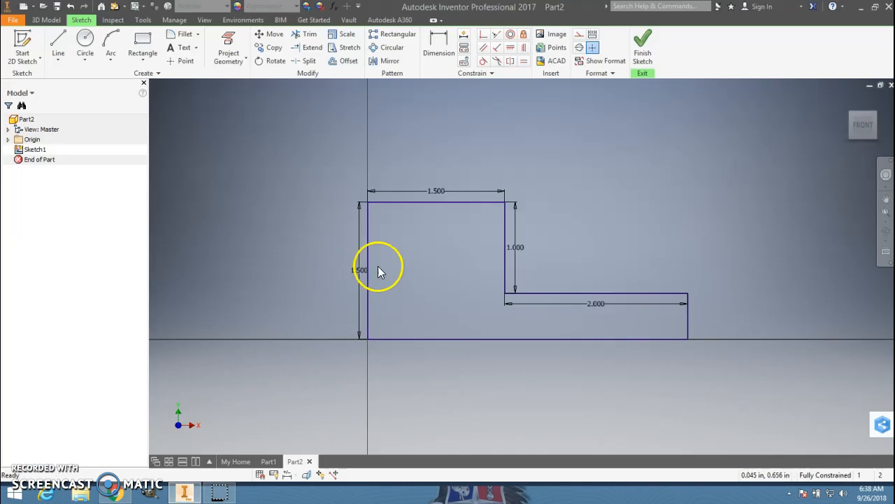
{"action": "left_click", "coordinate": [140, 60]}
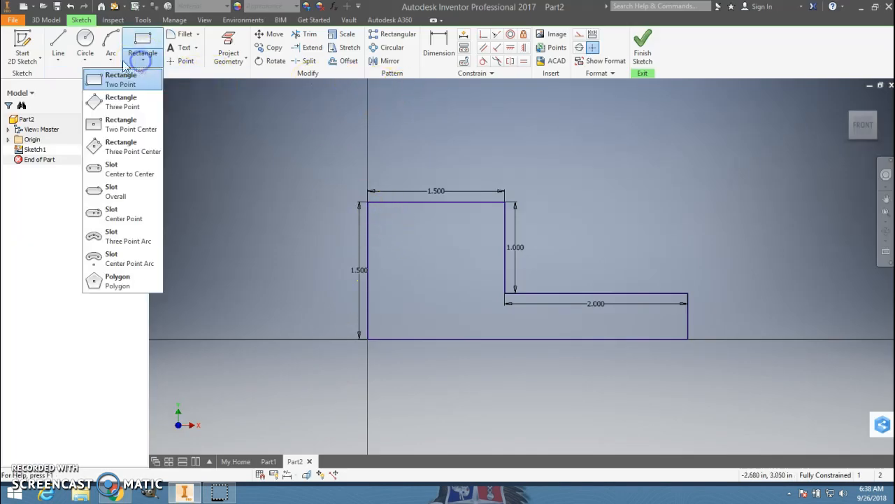
{"action": "left_click", "coordinate": [109, 61]}
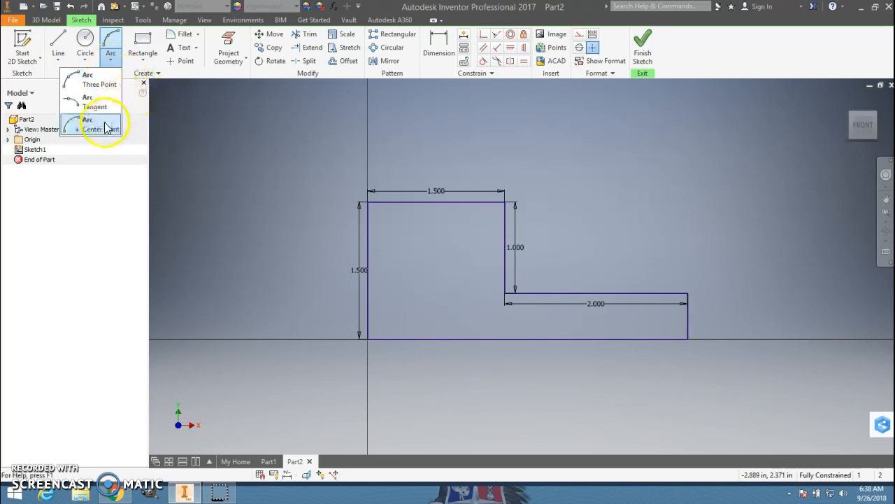
{"action": "left_click", "coordinate": [86, 41]}
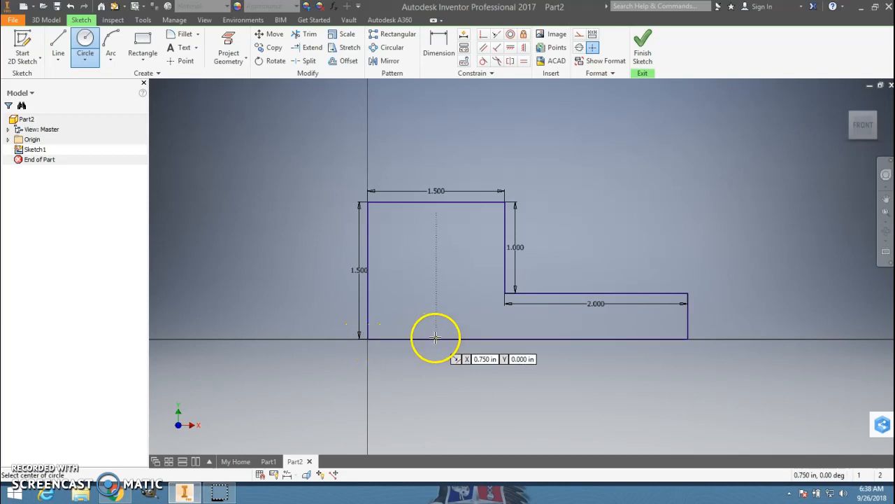
{"action": "key", "text": "alt+Tab"}
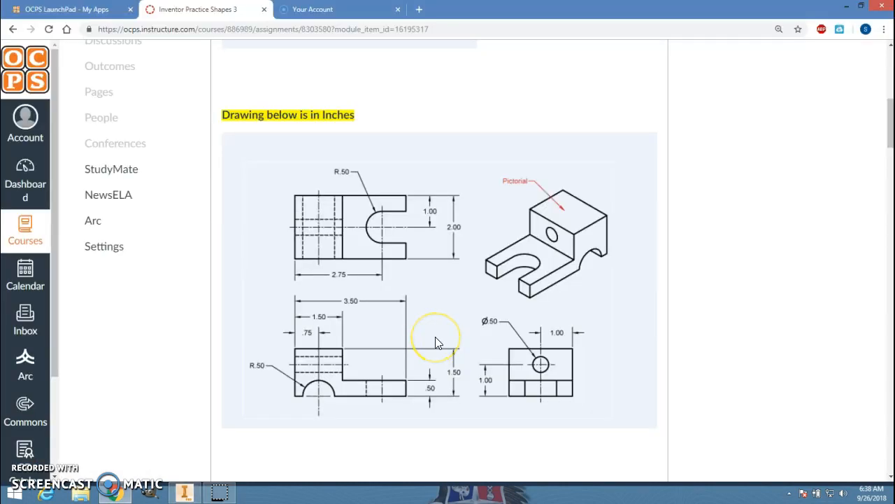
{"action": "key", "text": "alt+Tab"}
{"action": "left_click", "coordinate": [435, 337]}
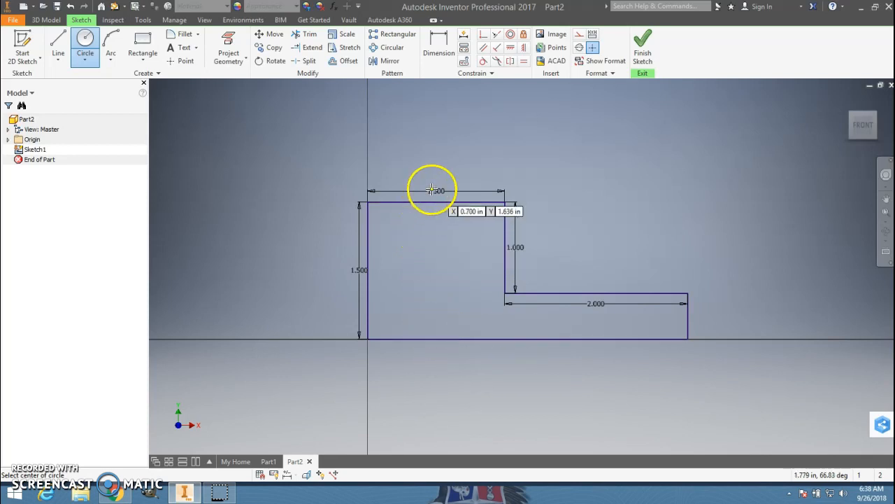
{"action": "left_click", "coordinate": [436, 339]}
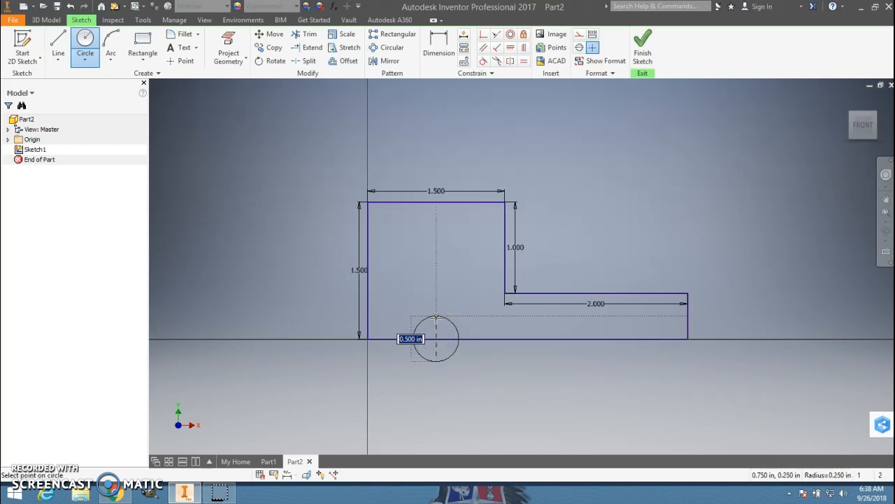
Look up the arch radius in the inch drawing and set the circle's diameter to 1 in.
{"action": "key", "text": "alt+Tab"}
{"action": "left_click", "coordinate": [372, 375]}
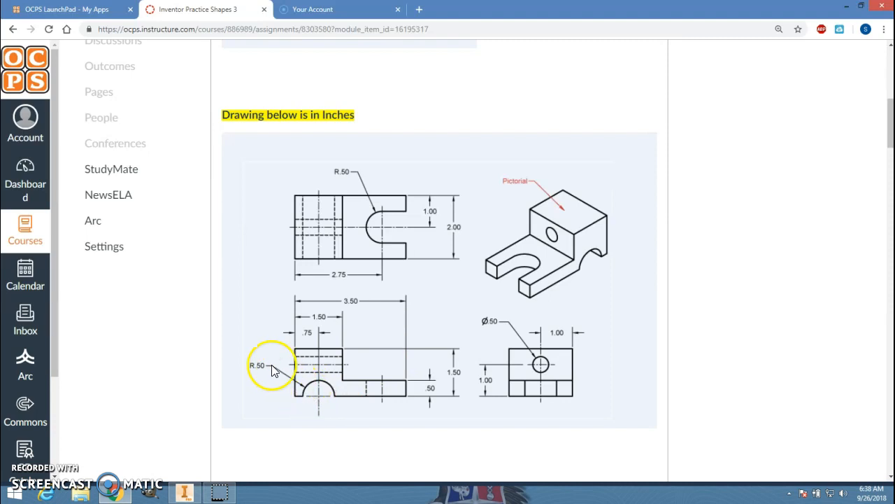
{"action": "key", "text": "alt+Tab"}
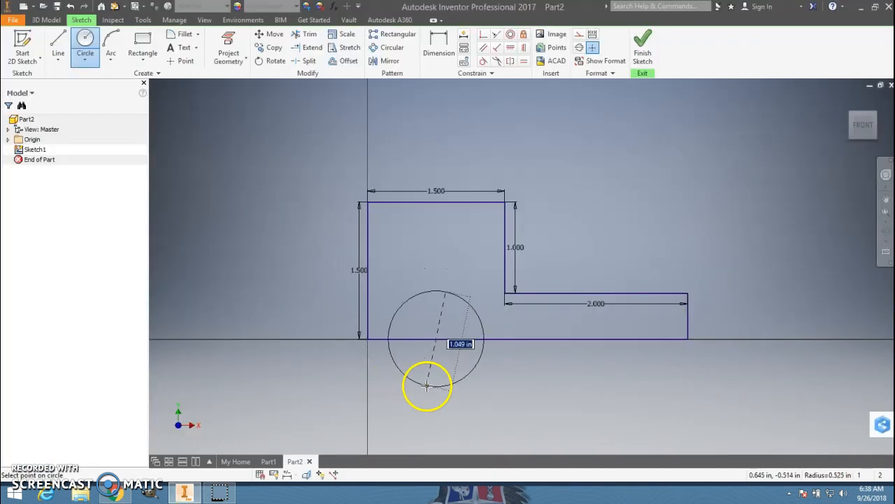
{"action": "key", "text": "Return"}
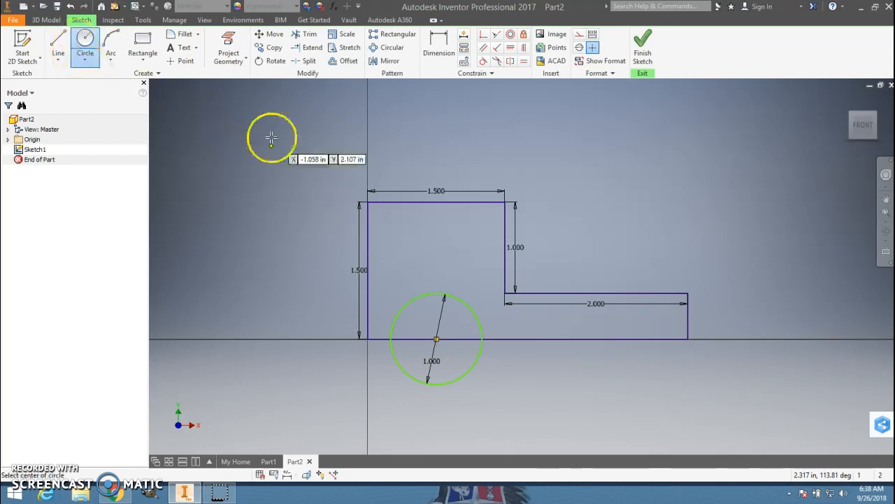
Trim away the circle's lower half and the bottom edge segment inside it, and compare the arch with the inch drawing.
{"action": "left_click", "coordinate": [312, 35]}
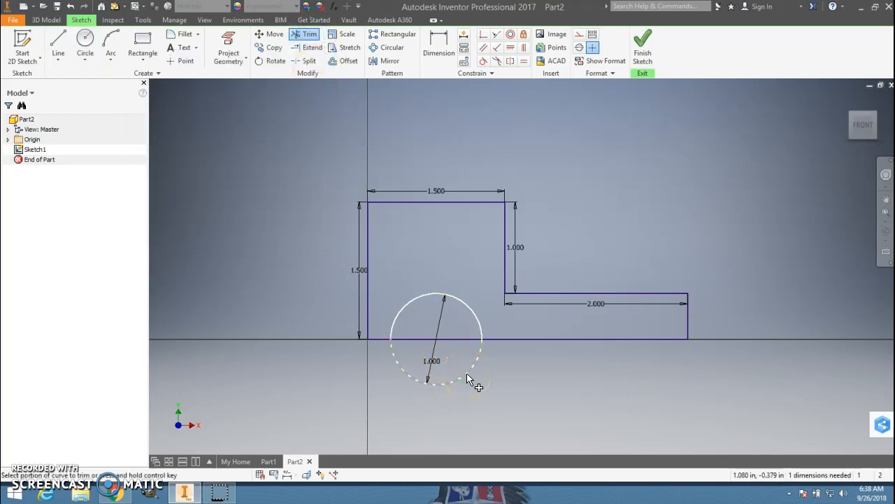
{"action": "left_click", "coordinate": [453, 338]}
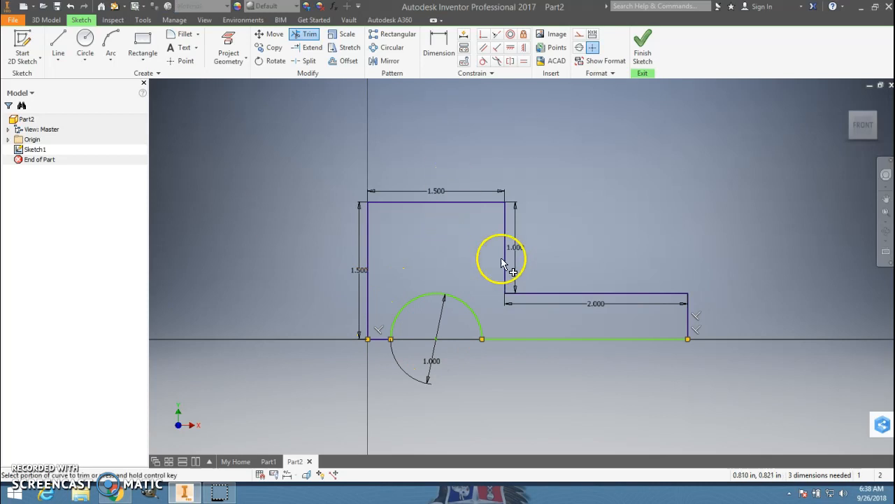
{"action": "key", "text": "alt+Tab"}
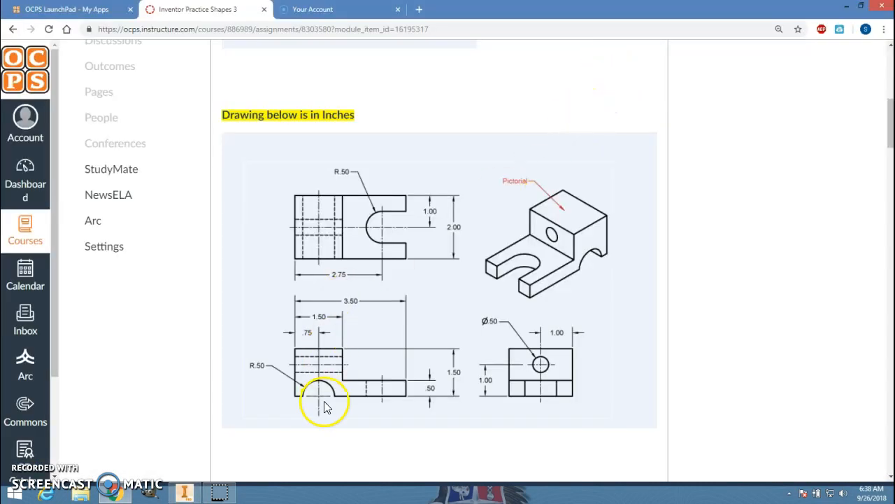
{"action": "key", "text": "alt+Tab"}
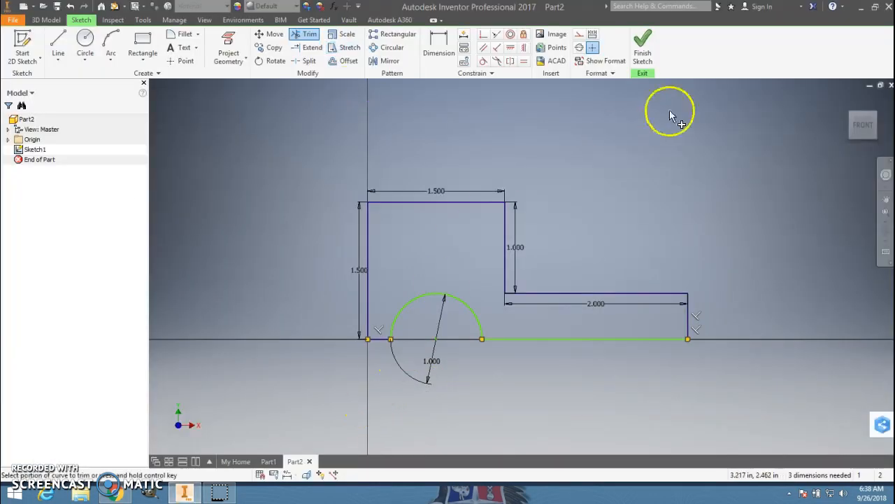
Finish the sketch and extrude the profile 2 in, taking the depth from the inch drawing.
{"action": "left_click", "coordinate": [643, 40]}
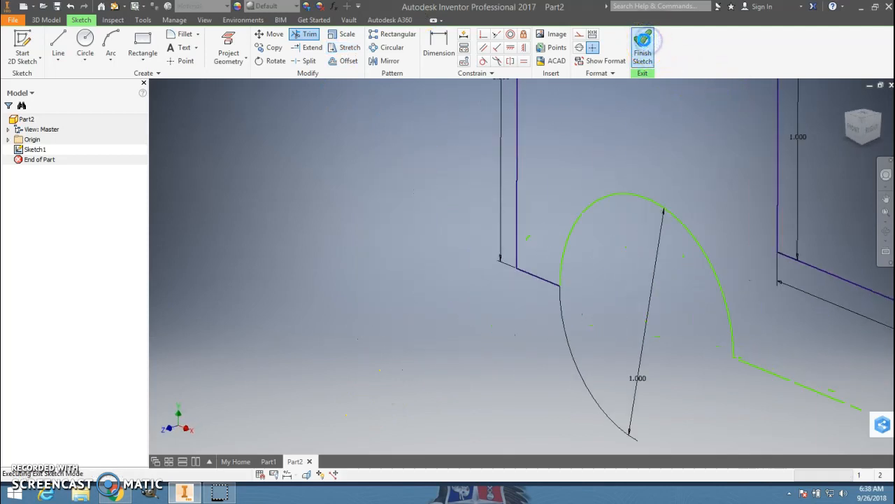
{"action": "mouse_move", "coordinate": [769, 244]}
{"action": "middle_mouse_down"}
{"action": "mouse_move", "coordinate": [328, 271]}
{"action": "mouse_move", "coordinate": [340, 247]}
{"action": "middle_mouse_up"}
{"action": "left_click", "coordinate": [56, 41]}
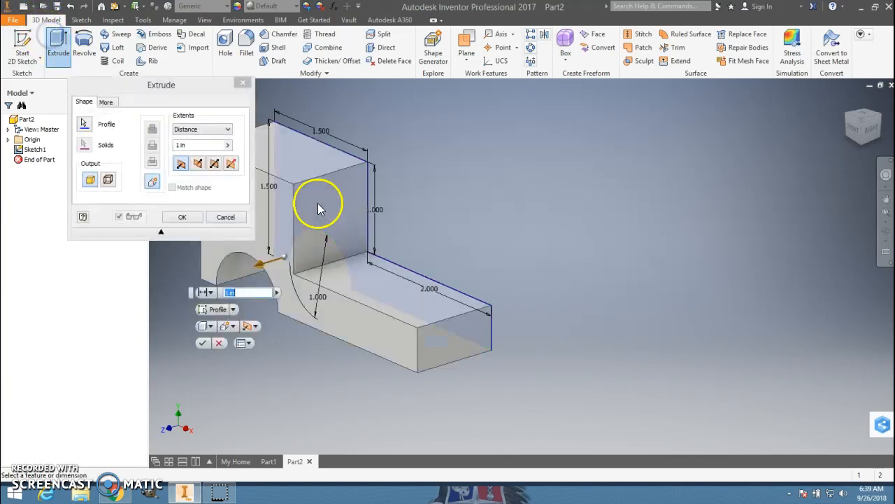
{"action": "key", "text": "alt+Tab"}
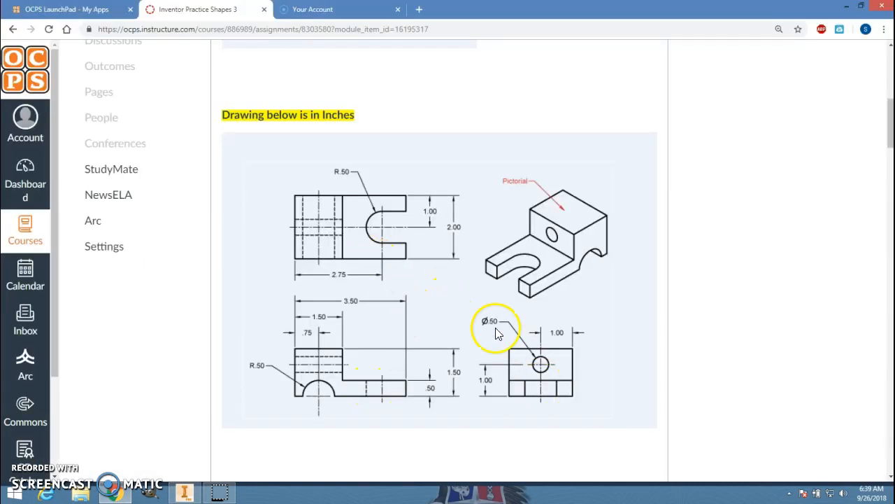
{"action": "key", "text": "alt+Tab"}
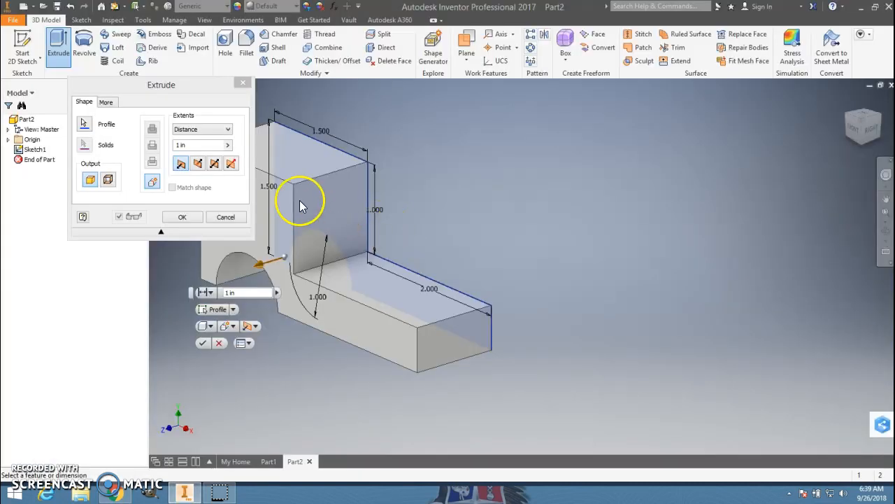
{"action": "left_click", "coordinate": [180, 145]}
{"action": "key", "text": "Return"}
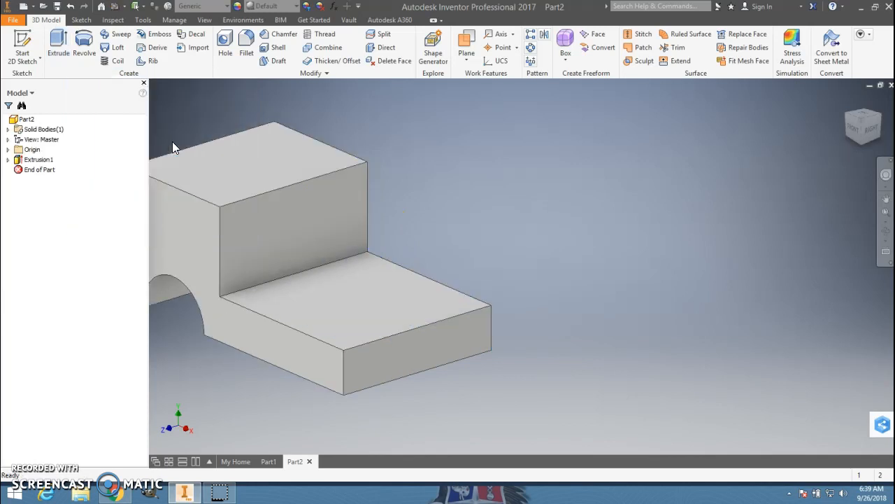
{"action": "middle_click_drag", "start_coordinate": [373, 243], "coordinate": [647, 242]}
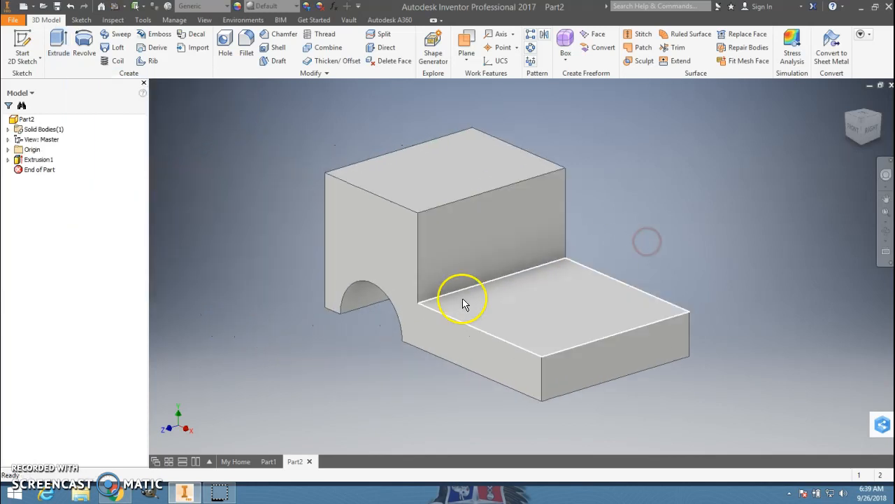
Look up the slot in the inch drawing and start a sketch on the lower step's top face.
{"action": "key", "text": "alt+Tab"}
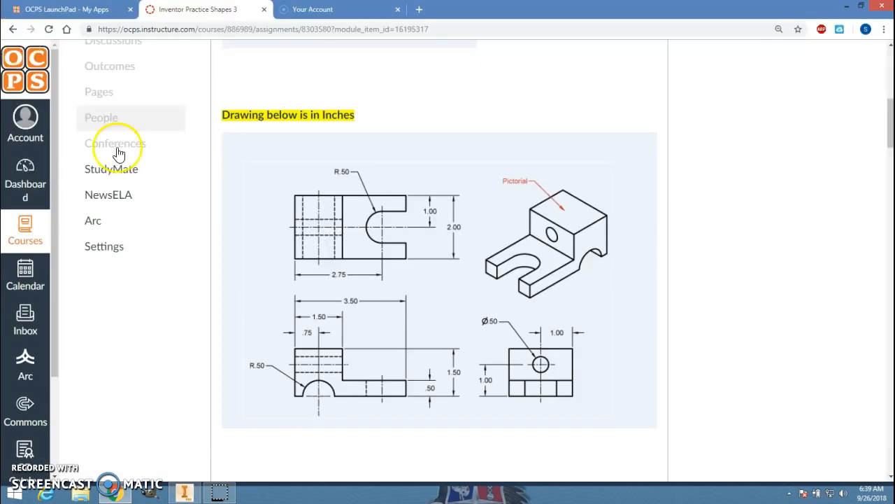
{"action": "key", "text": "alt+Tab"}
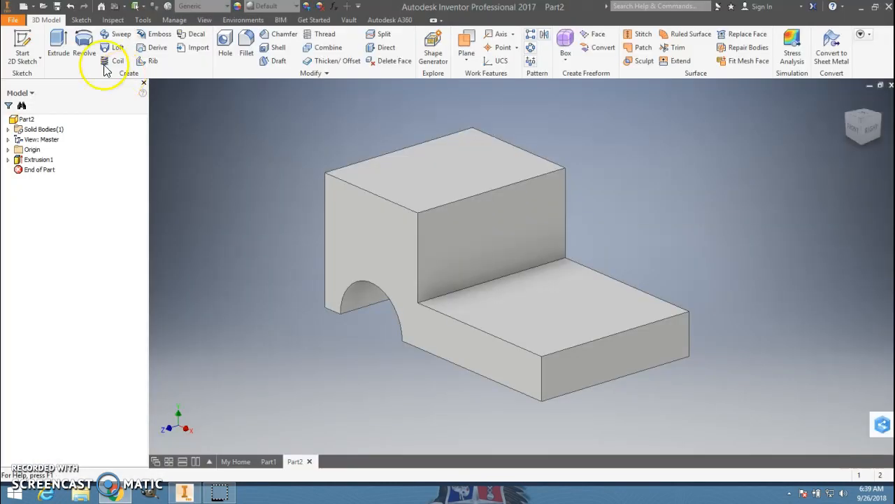
{"action": "left_click", "coordinate": [23, 48]}
{"action": "left_click", "coordinate": [577, 306]}
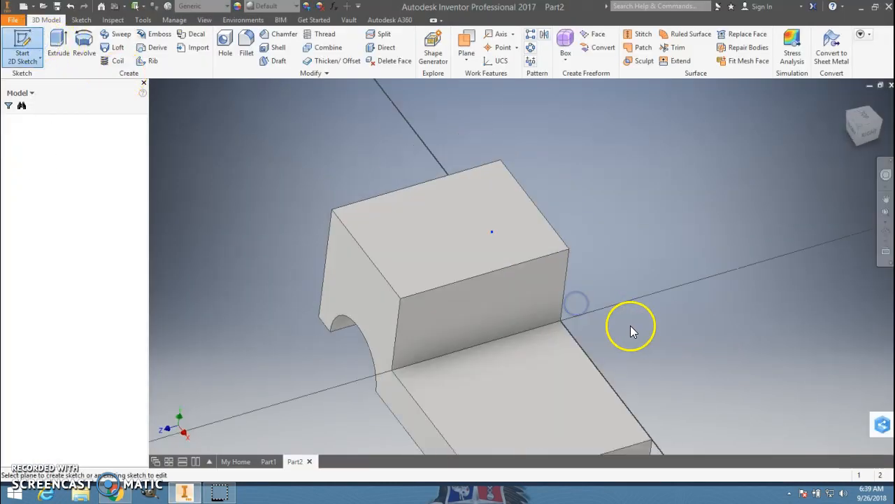
Draw two parallel slot side lines inward from the step's end edge, each about 0.83 in long.
{"action": "left_click", "coordinate": [57, 44]}
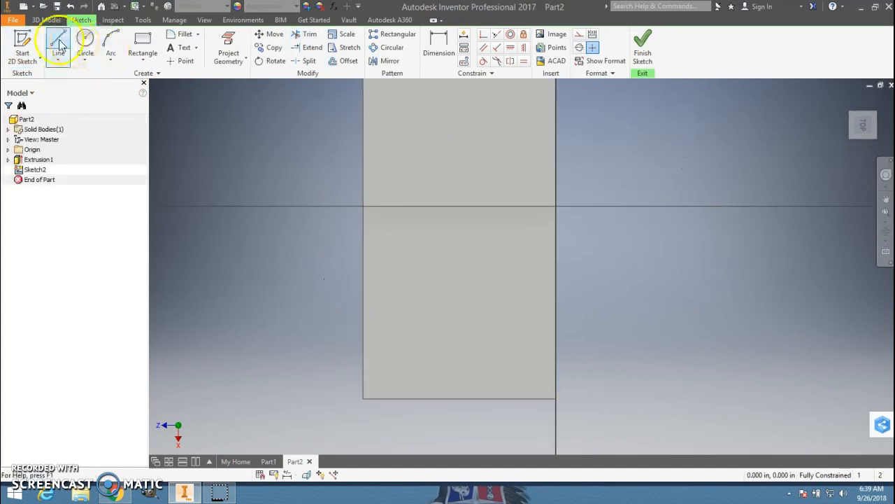
{"action": "left_click", "coordinate": [423, 399]}
{"action": "left_click", "coordinate": [423, 318]}
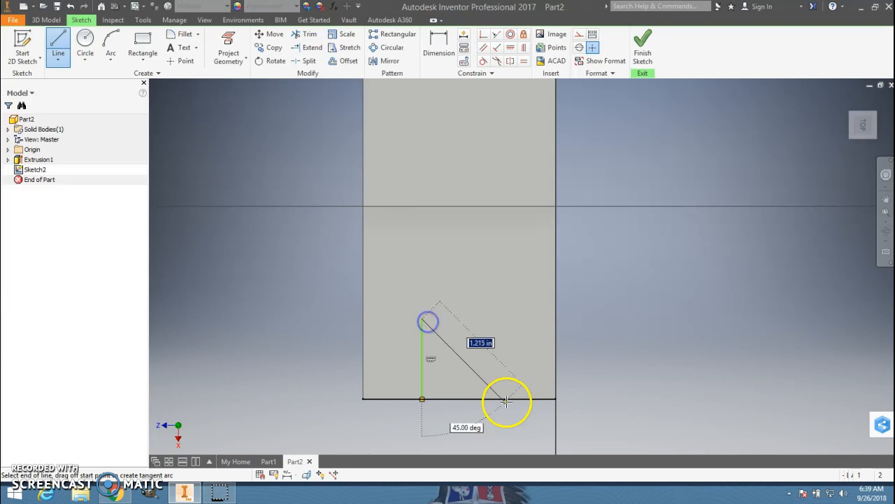
{"action": "key", "text": "Escape"}
{"action": "left_click", "coordinate": [500, 400]}
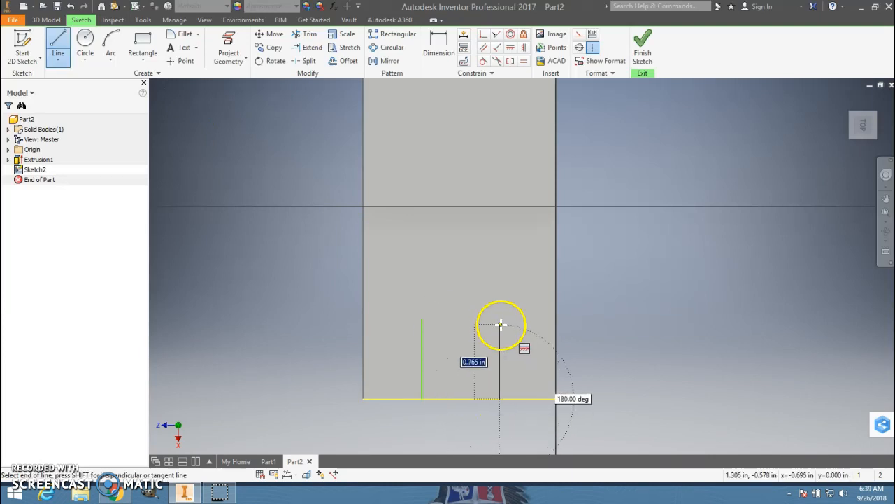
{"action": "left_click", "coordinate": [500, 320]}
{"action": "key", "text": "Escape"}
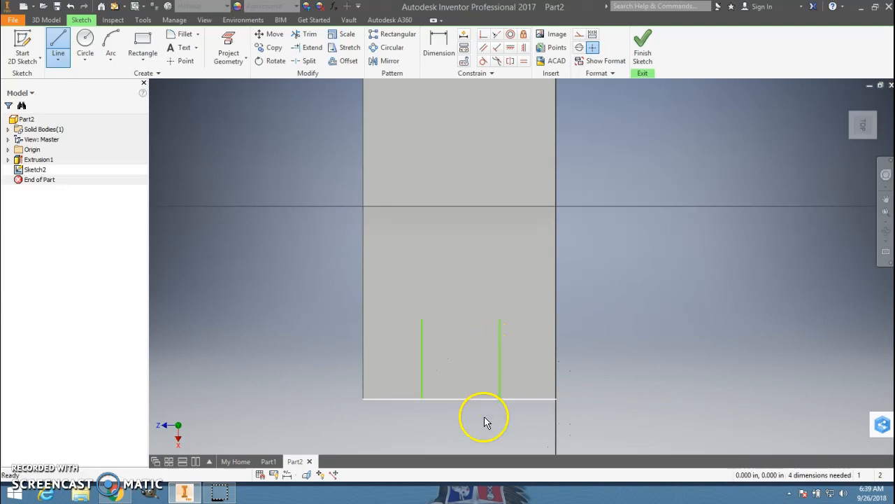
Work out the slot's straight length from the inch drawing and dimension one side line as 3.5-2.75 in.
{"action": "key", "text": "alt+Tab"}
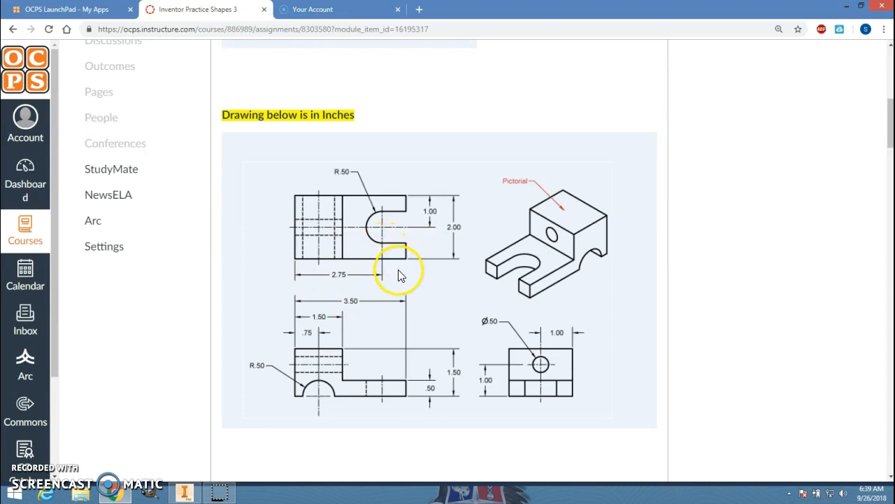
{"action": "key", "text": "alt+Tab"}
{"action": "left_click", "coordinate": [439, 34]}
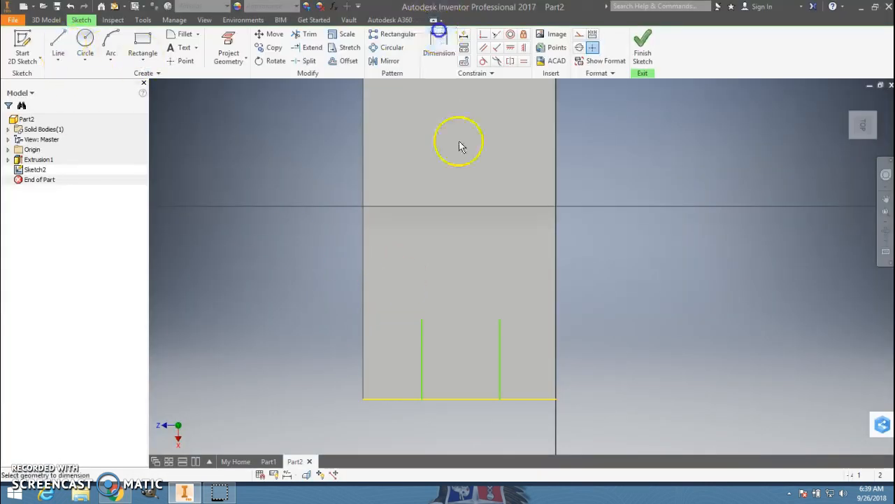
{"action": "left_click", "coordinate": [396, 348]}
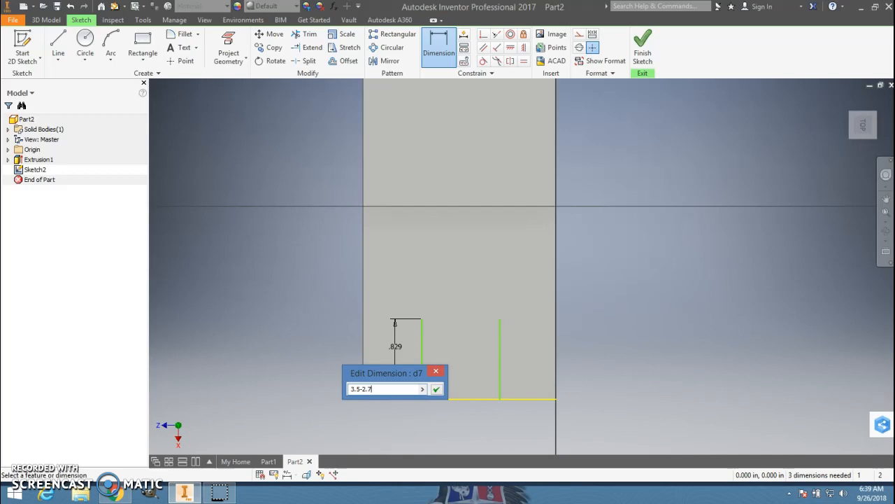
{"action": "key", "text": "Return"}
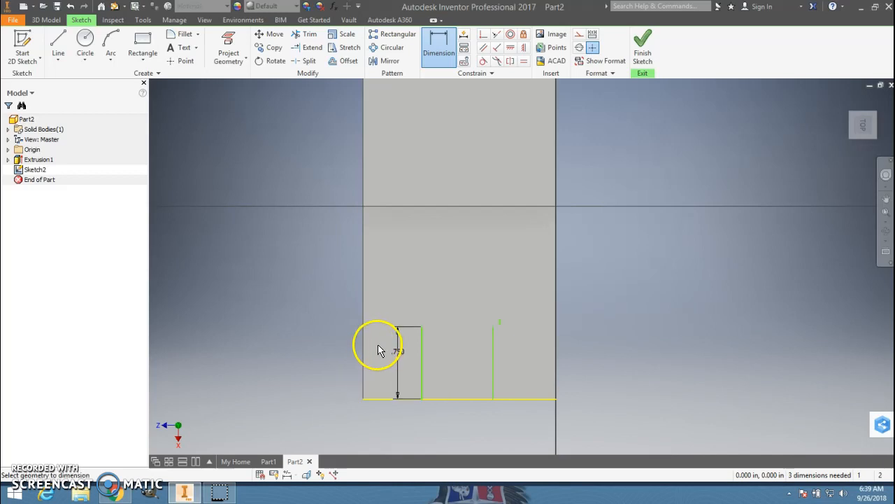
{"action": "left_click", "coordinate": [494, 350]}
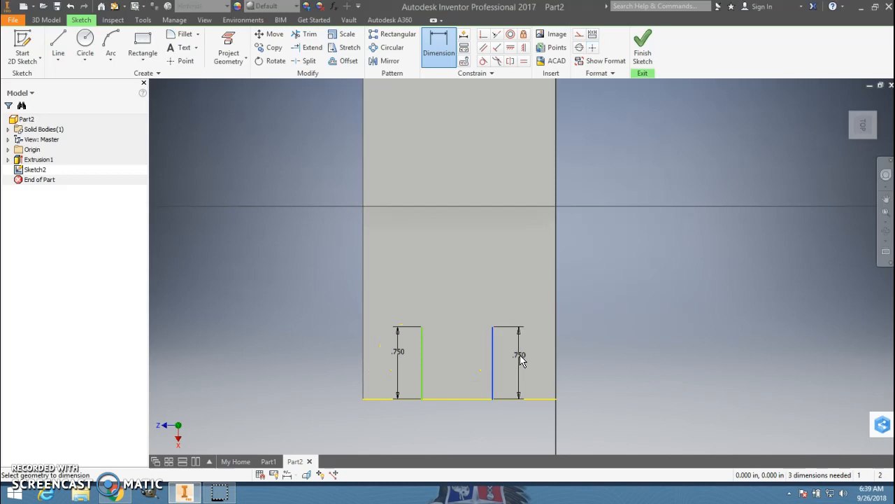
{"action": "key", "text": "Escape"}
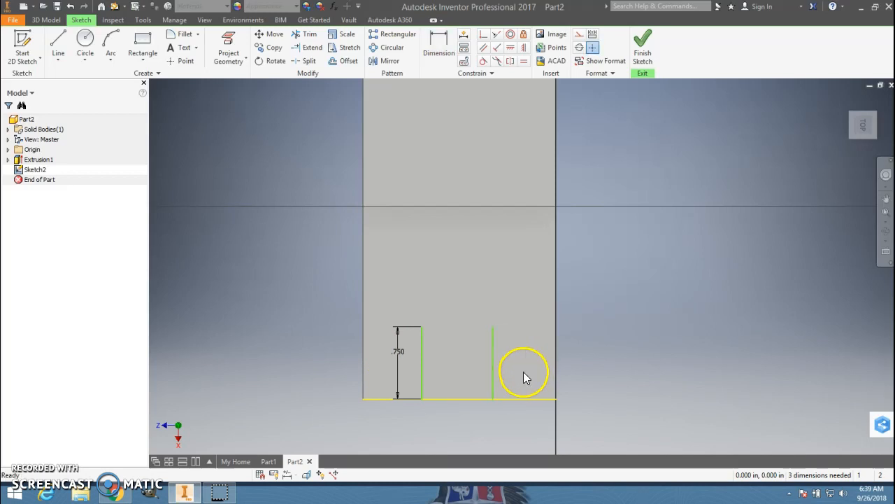
Check the slot width in the inch drawing and set the undimensioned line 0.5 in from the nearest side edge of the step.
{"action": "key", "text": "alt+Tab"}
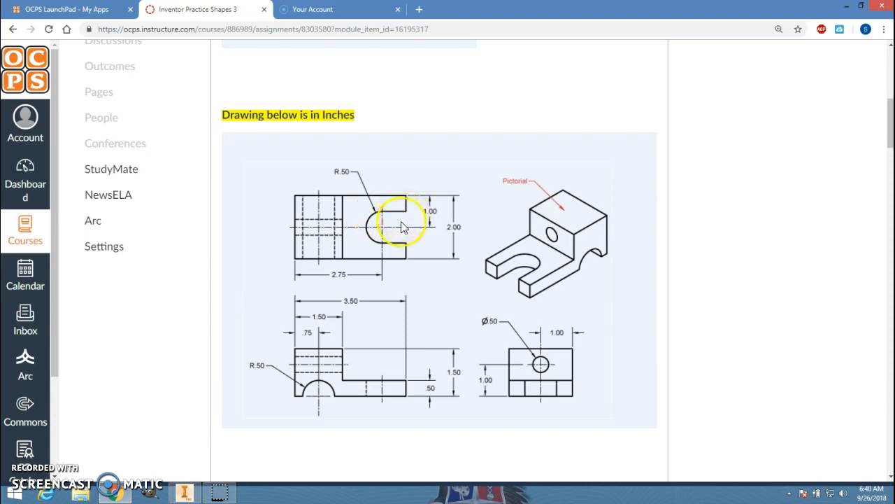
{"action": "key", "text": "alt+Tab"}
{"action": "key", "text": "d"}
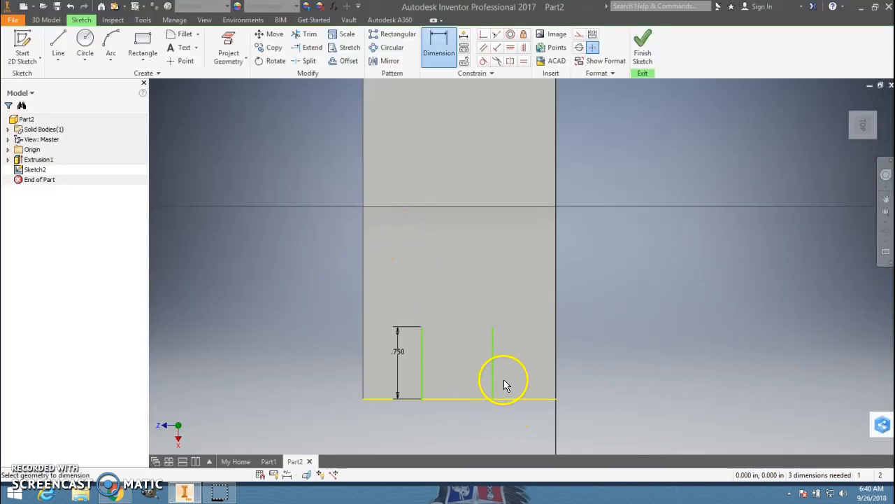
{"action": "left_click", "coordinate": [493, 377]}
{"action": "left_click", "coordinate": [557, 365]}
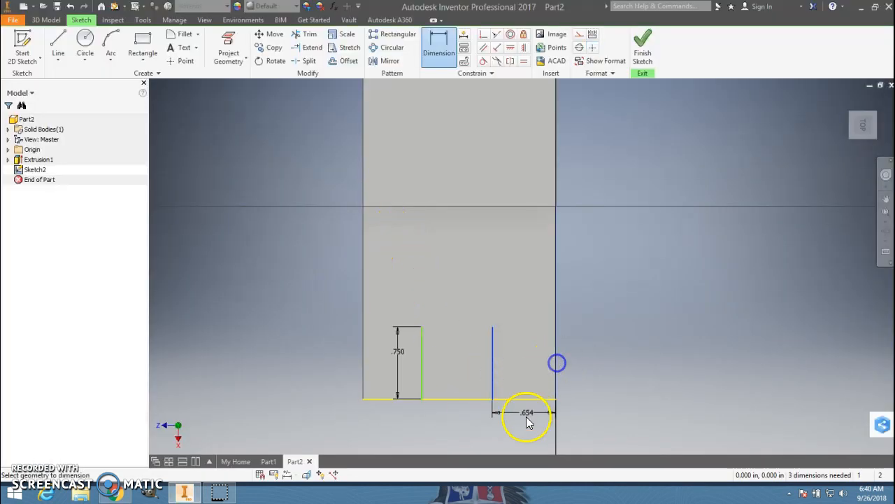
{"action": "left_click", "coordinate": [528, 432]}
{"action": "type", "text": ".5"}
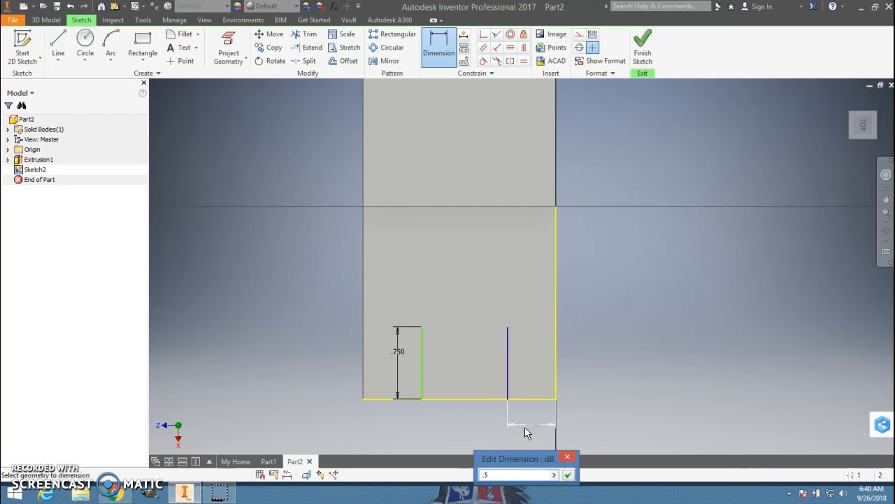
{"action": "key", "text": "Return"}
Set the other slot line, the one with the 0.75 in length, 0.5 in from its nearest side edge.
{"action": "left_click", "coordinate": [422, 354]}
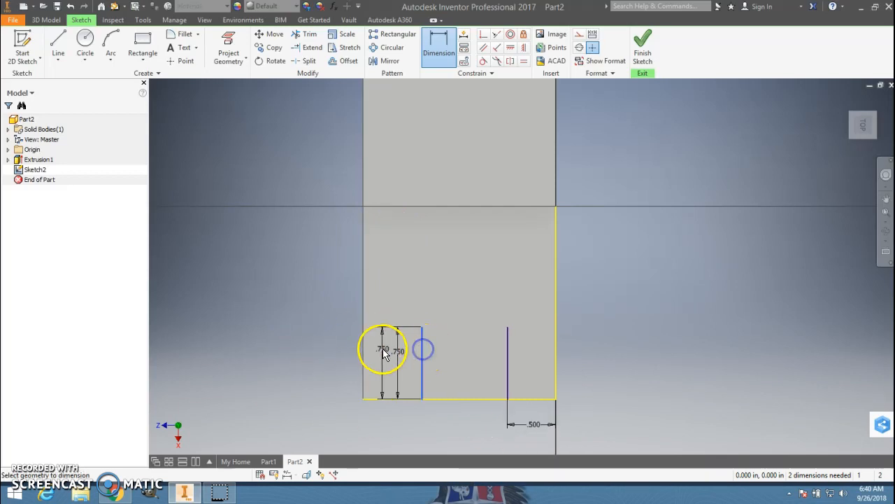
{"action": "left_click", "coordinate": [363, 372]}
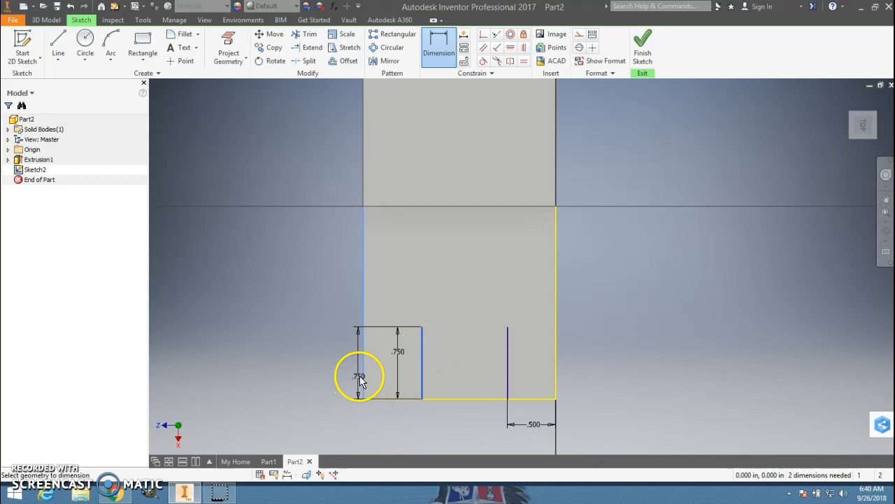
{"action": "left_click", "coordinate": [392, 418]}
{"action": "type", "text": ".5"}
{"action": "key", "text": "Return"}
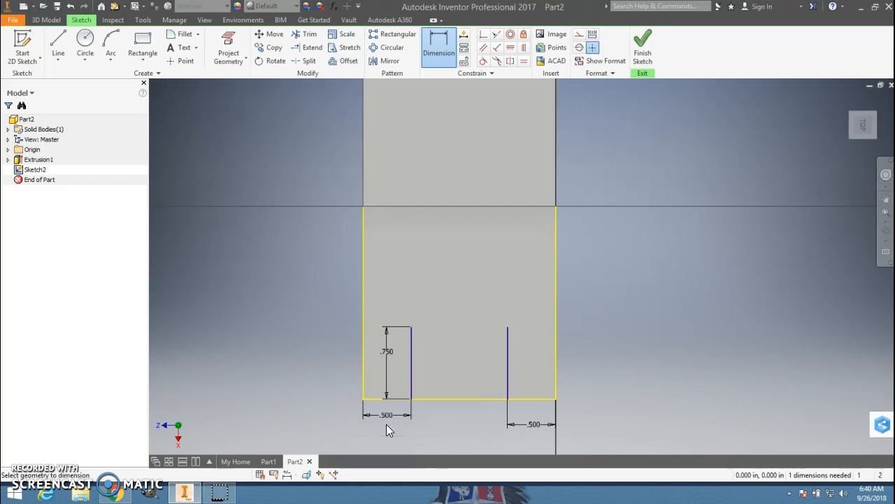
Close the slot profile with a tangent arc between the inner line ends and a line across the open end, and finish the sketch.
{"action": "left_click", "coordinate": [103, 38]}
{"action": "left_click", "coordinate": [411, 327]}
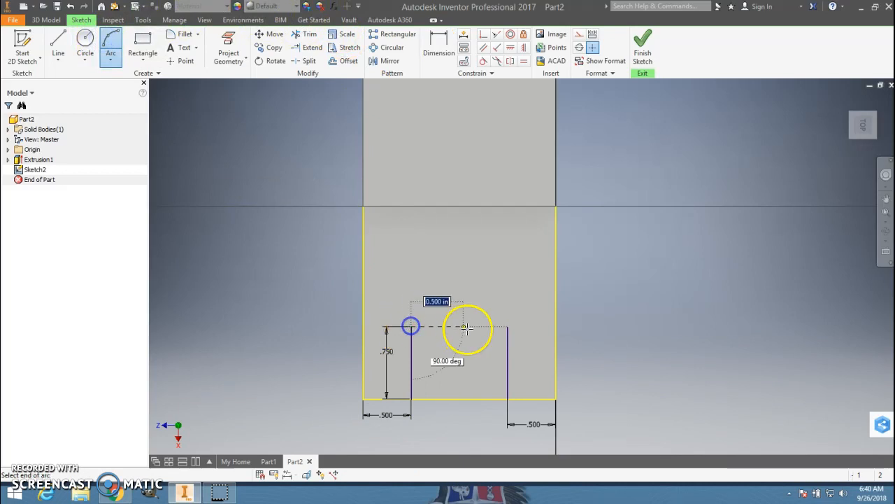
{"action": "left_click", "coordinate": [507, 327]}
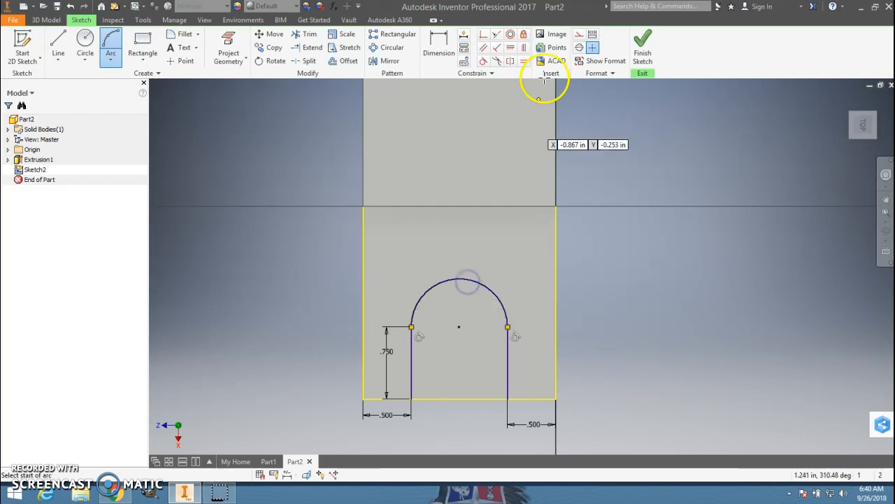
{"action": "left_click", "coordinate": [56, 42]}
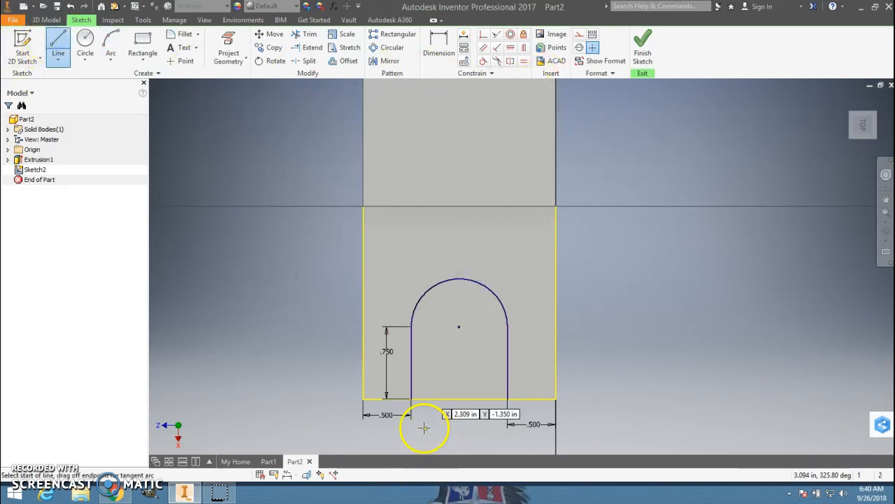
{"action": "left_click", "coordinate": [411, 399]}
{"action": "left_click", "coordinate": [507, 399]}
{"action": "left_click", "coordinate": [643, 48]}
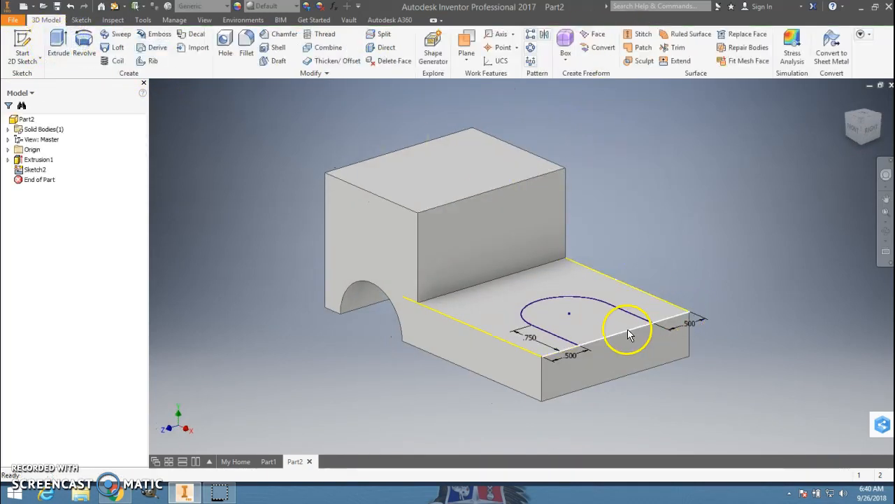
Cut the slot profile through the lower step with a 2 in extrusion.
{"action": "left_click", "coordinate": [598, 325]}
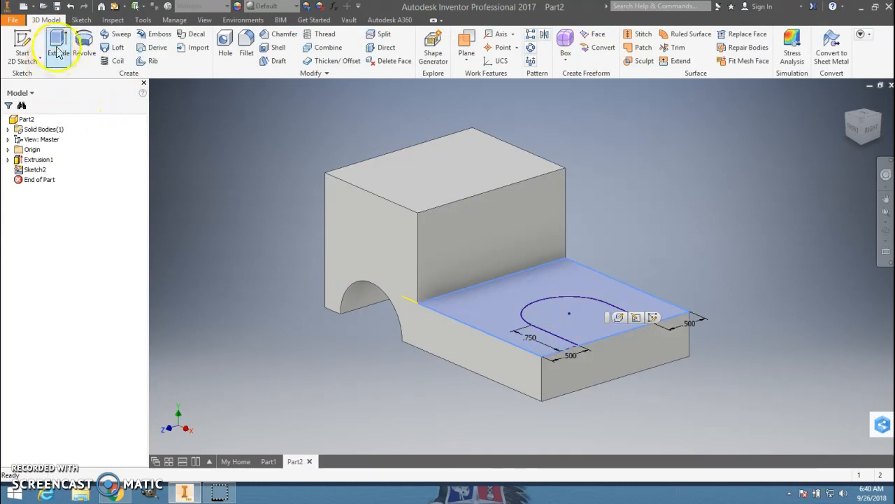
{"action": "left_click", "coordinate": [58, 52]}
{"action": "left_click", "coordinate": [595, 332]}
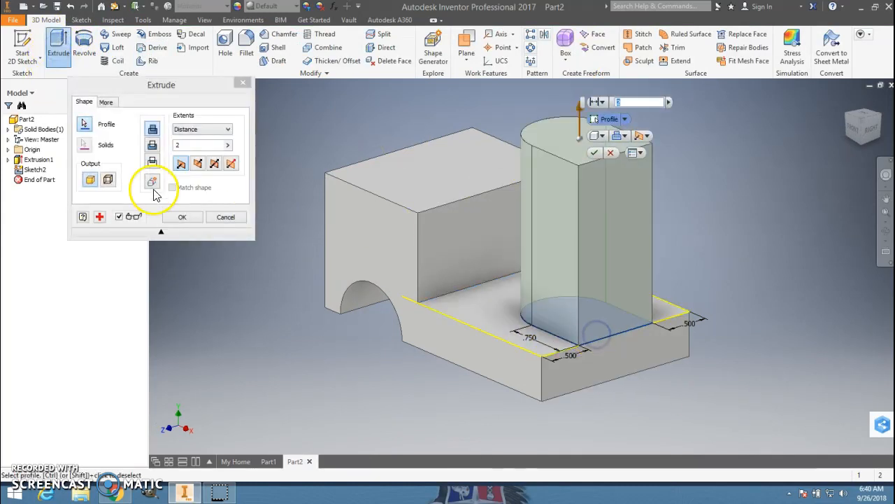
{"action": "left_click", "coordinate": [152, 146]}
{"action": "left_click", "coordinate": [182, 217]}
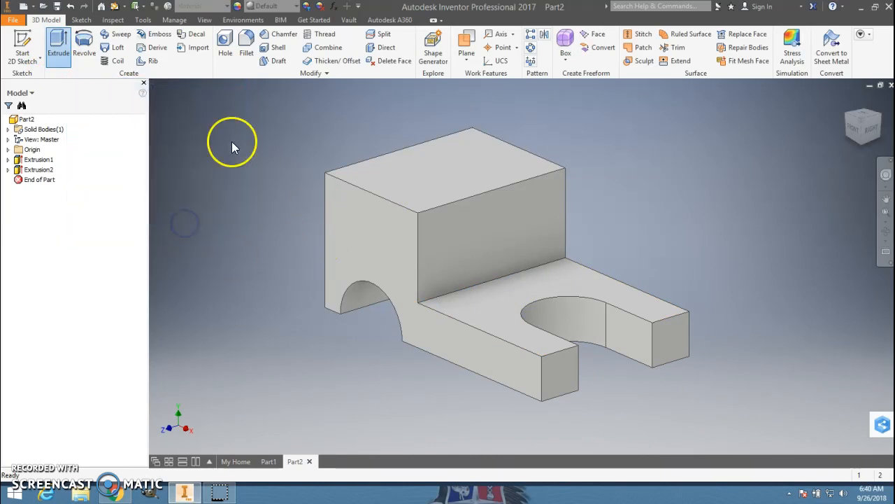
Start a sketch on the upright face above the slotted step and look up the hole's size and position in the inch drawing.
{"action": "left_click", "coordinate": [25, 44]}
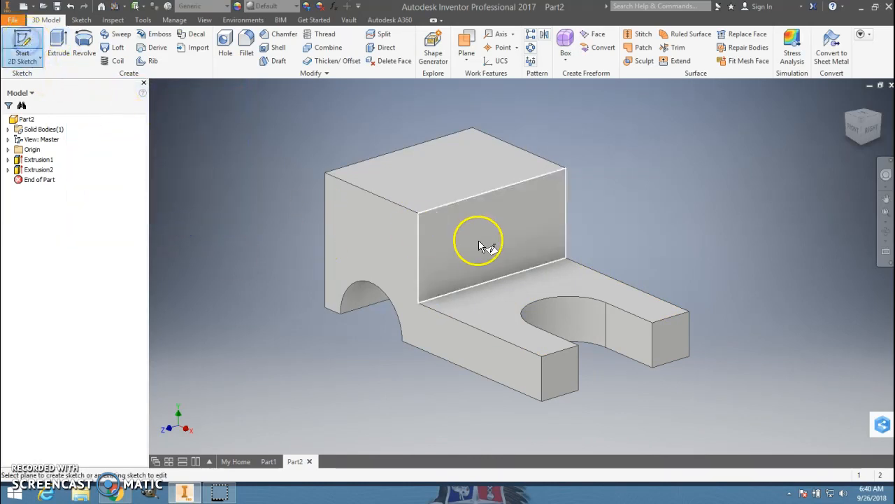
{"action": "left_click", "coordinate": [480, 235]}
{"action": "key", "text": "alt+Tab"}
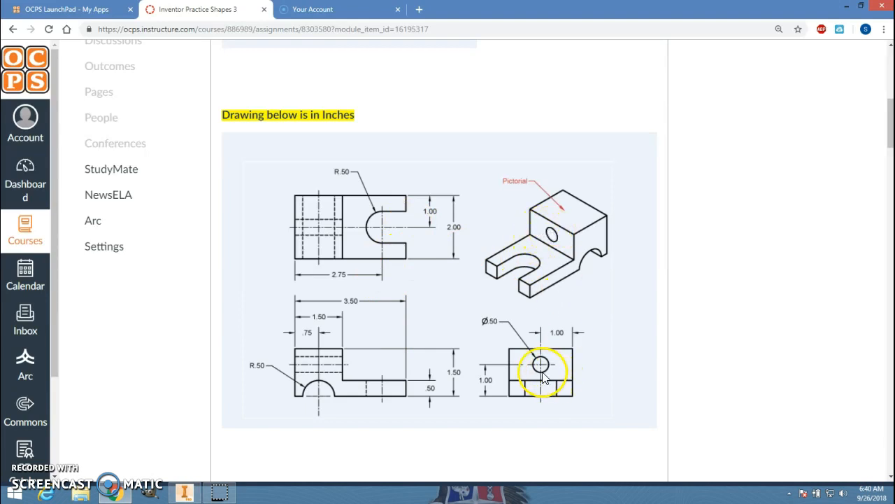
{"action": "key", "text": "alt+Tab"}
{"action": "left_click", "coordinate": [84, 44]}
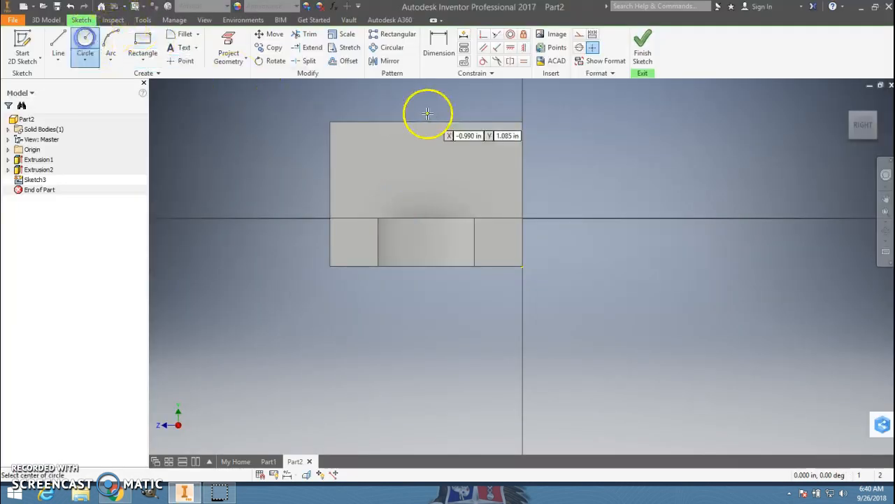
{"action": "left_click", "coordinate": [430, 170]}
{"action": "key", "text": "Escape"}
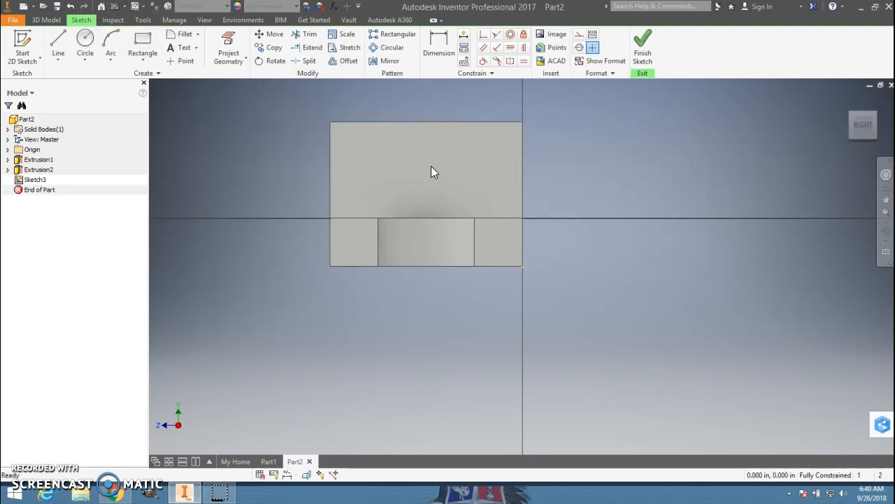
{"action": "left_click", "coordinate": [84, 44]}
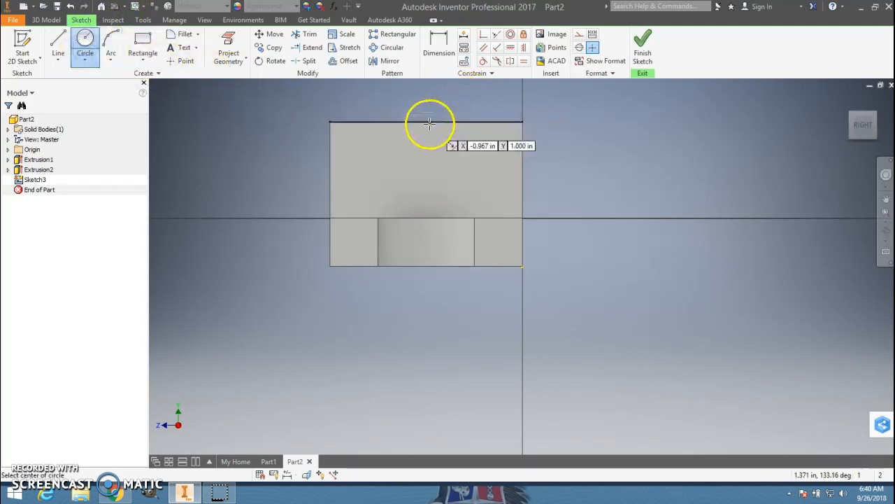
{"action": "left_click", "coordinate": [446, 112]}
{"action": "key", "text": "Escape"}
Draw a 0.5 in diameter circle on the upright face, centred directly below the midpoint of its top edge.
{"action": "left_click", "coordinate": [84, 43]}
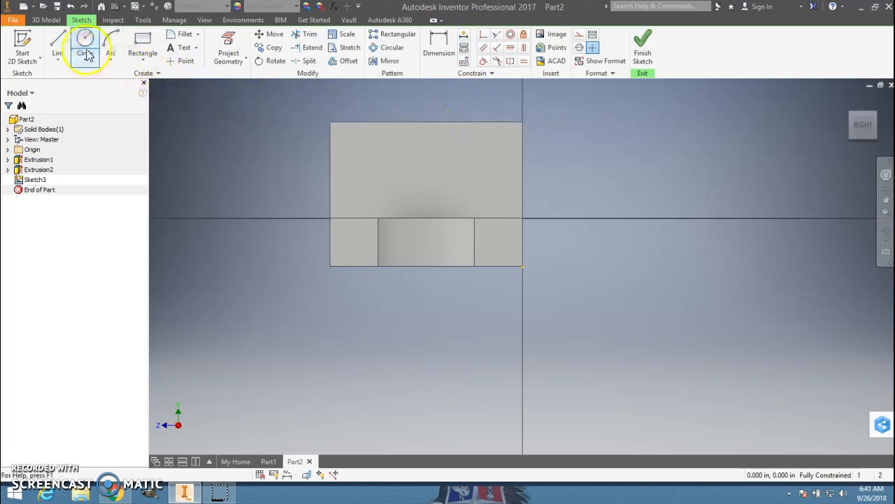
{"action": "left_click", "coordinate": [426, 168]}
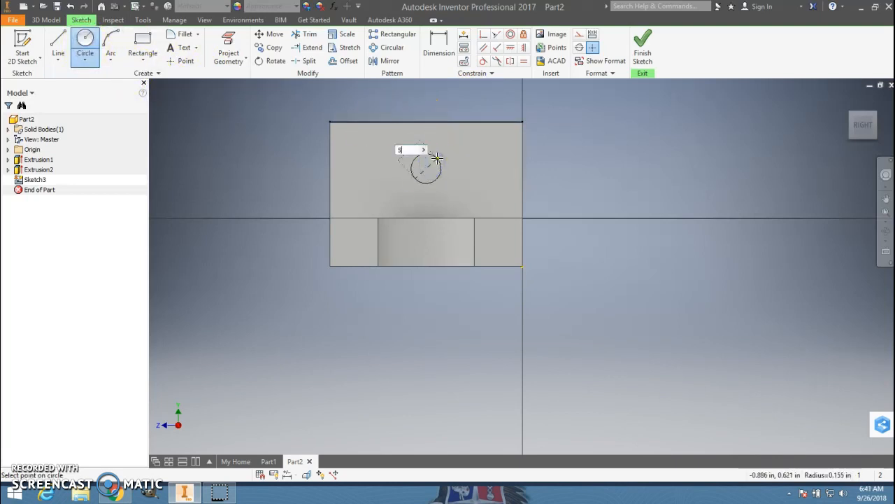
{"action": "key", "text": "Return"}
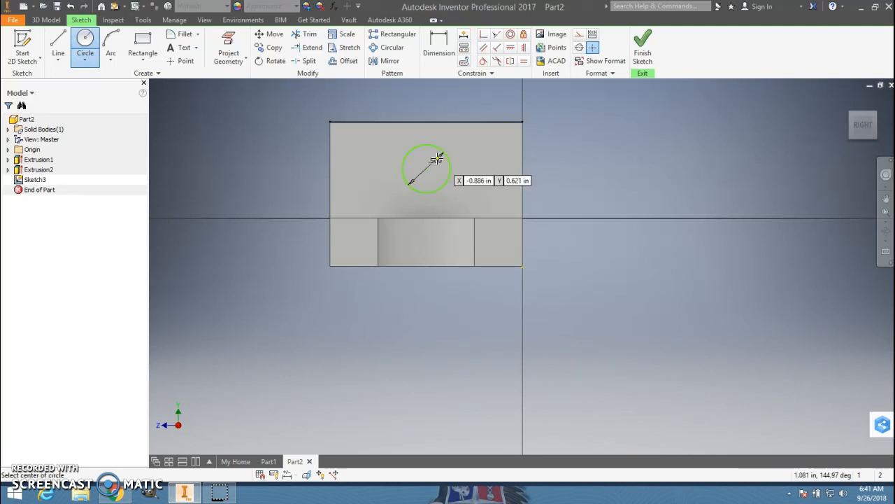
Check the hole's height in the inch drawing and dimension the circle's centre 1 in above the part's bottom edge.
{"action": "key", "text": "alt+Tab"}
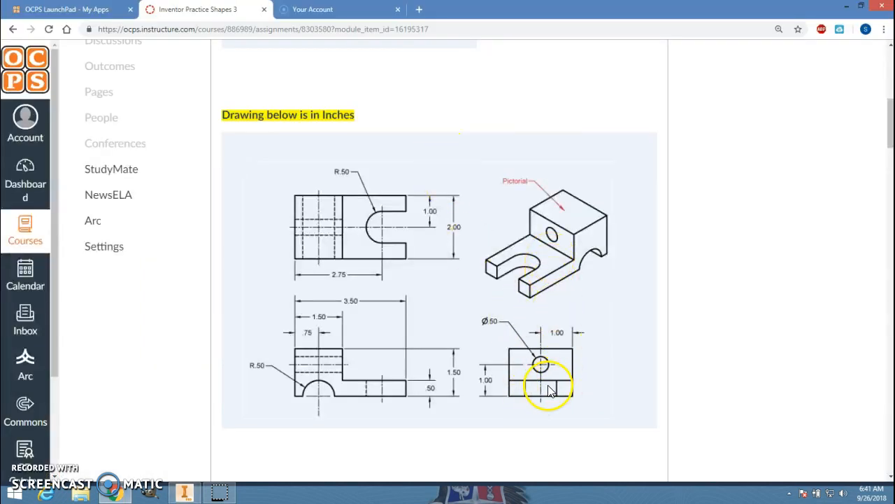
{"action": "key", "text": "alt+Tab"}
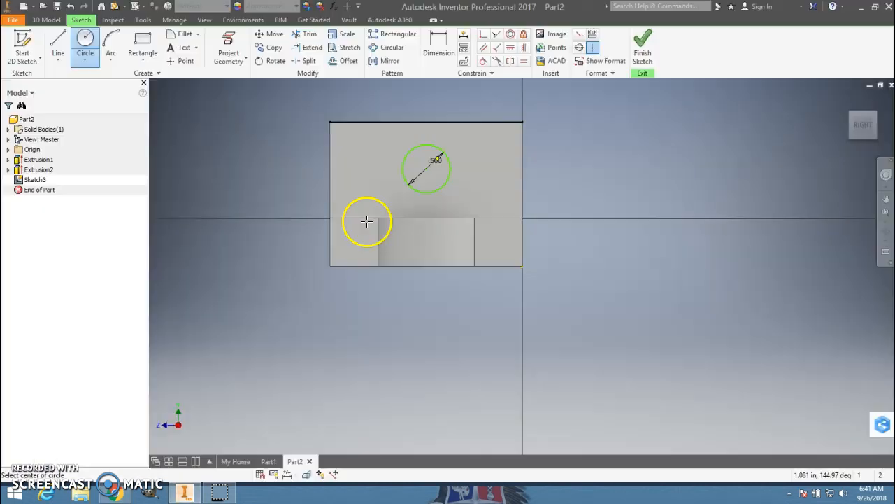
{"action": "left_click", "coordinate": [434, 38]}
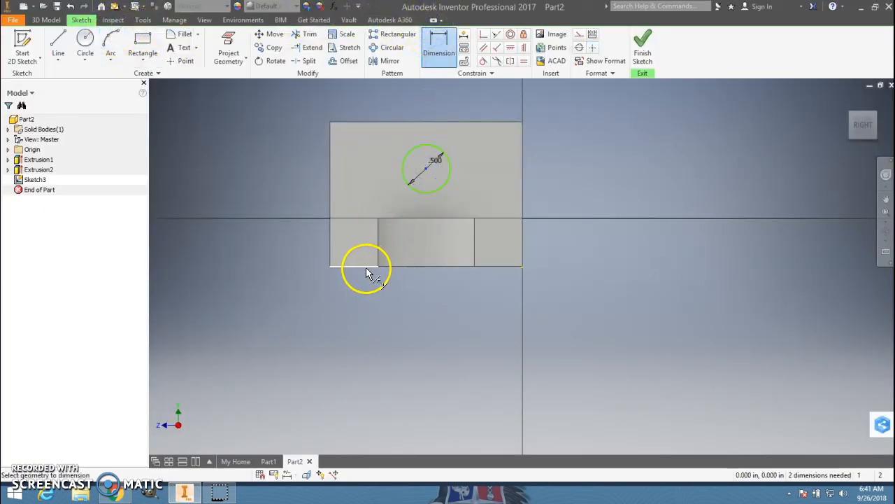
{"action": "left_click", "coordinate": [302, 222]}
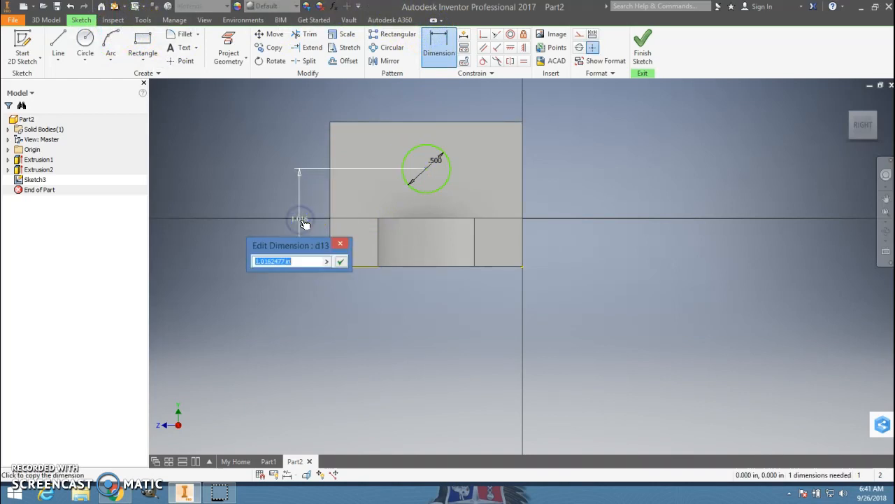
{"action": "type", "text": "1"}
{"action": "key", "text": "Return"}
Finish the sketch and cut the circle 2 in into the upright block with Extrude.
{"action": "left_click", "coordinate": [643, 45]}
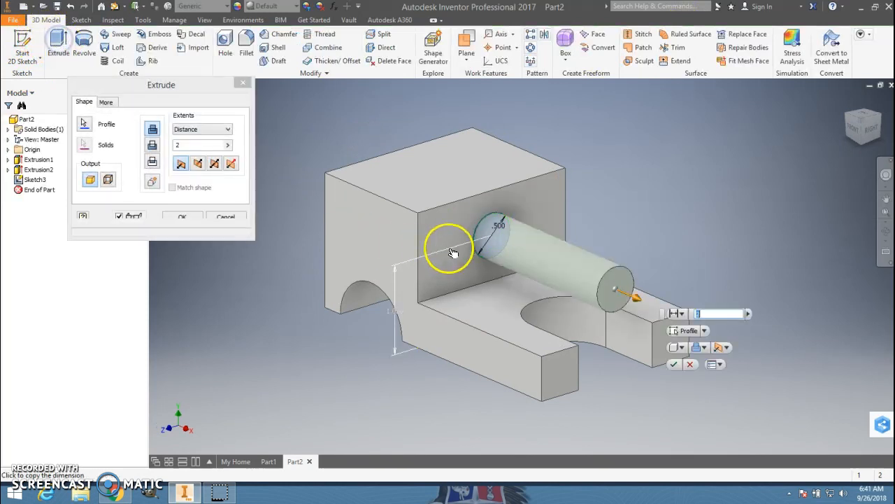
{"action": "left_click", "coordinate": [152, 147]}
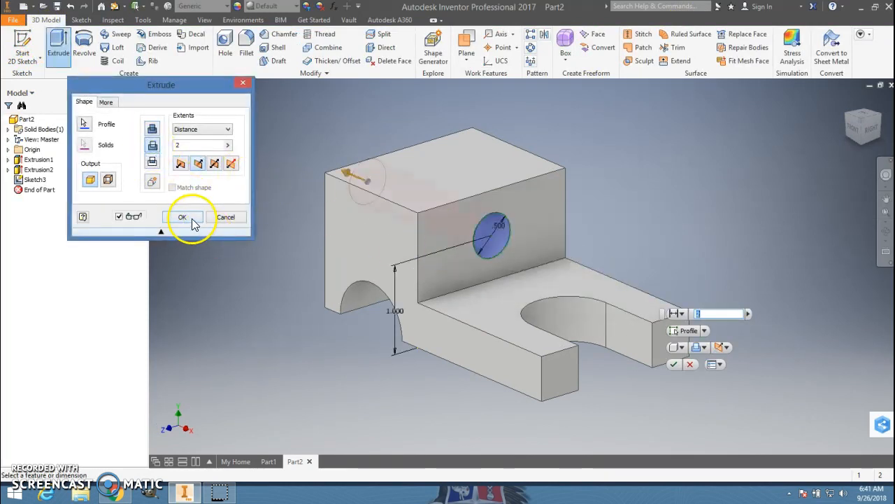
{"action": "left_click", "coordinate": [192, 221]}
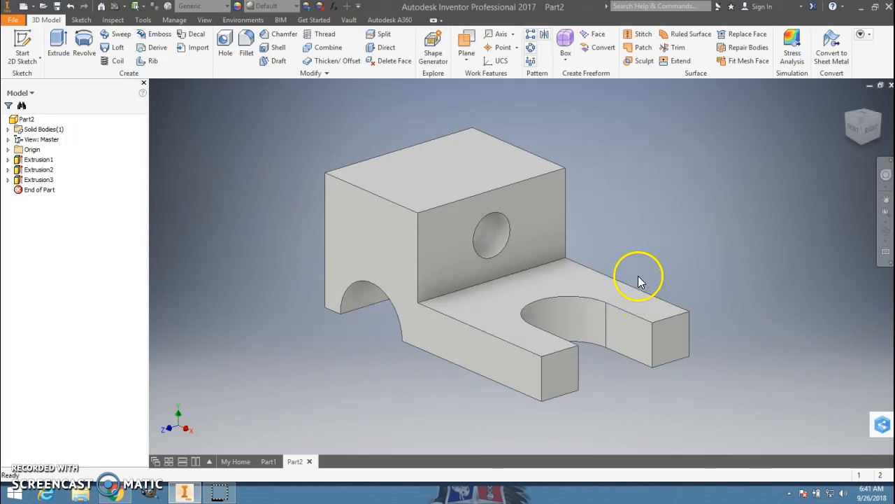
Orient the part like the drawing's pictorial, with the slotted end facing lower left, and set this view as home with Fixed Distance.
{"action": "middle_click_drag", "start_coordinate": [612, 237], "coordinate": [672, 234]}
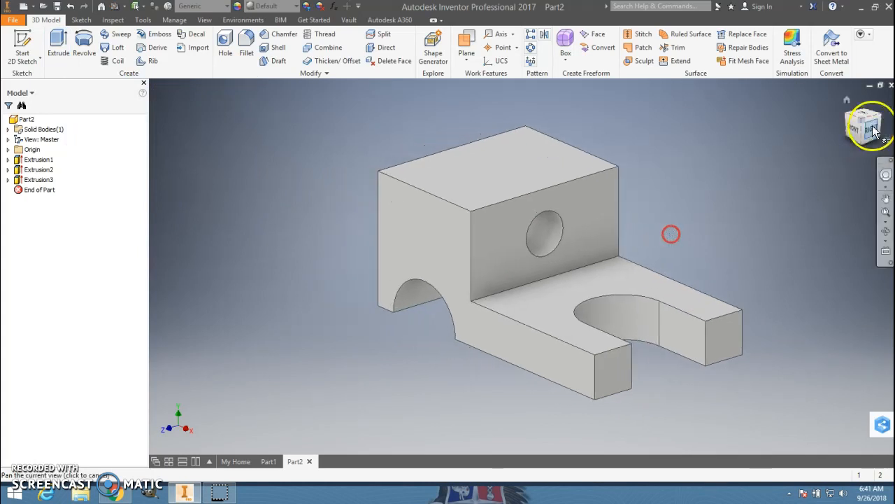
{"action": "left_click", "coordinate": [847, 99]}
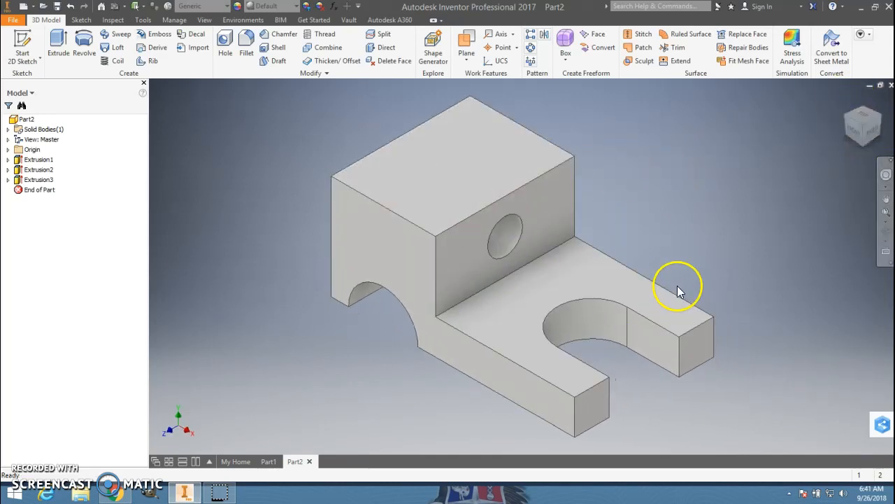
{"action": "key", "text": "alt+Tab"}
{"action": "key", "text": "alt+Tab"}
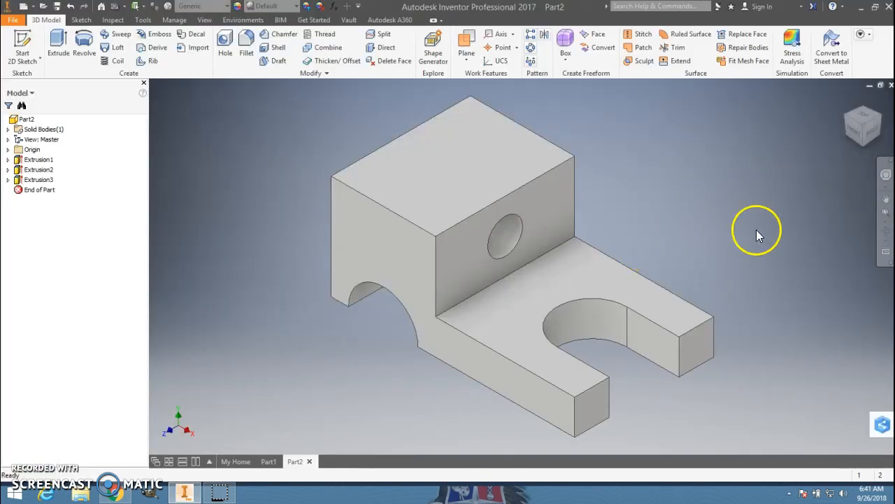
{"action": "mouse_move", "coordinate": [802, 233]}
{"action": "middle_mouse_down", "text": "shift"}
{"action": "mouse_move", "coordinate": [663, 242]}
{"action": "mouse_move", "coordinate": [685, 237]}
{"action": "middle_mouse_up", "text": "shift"}
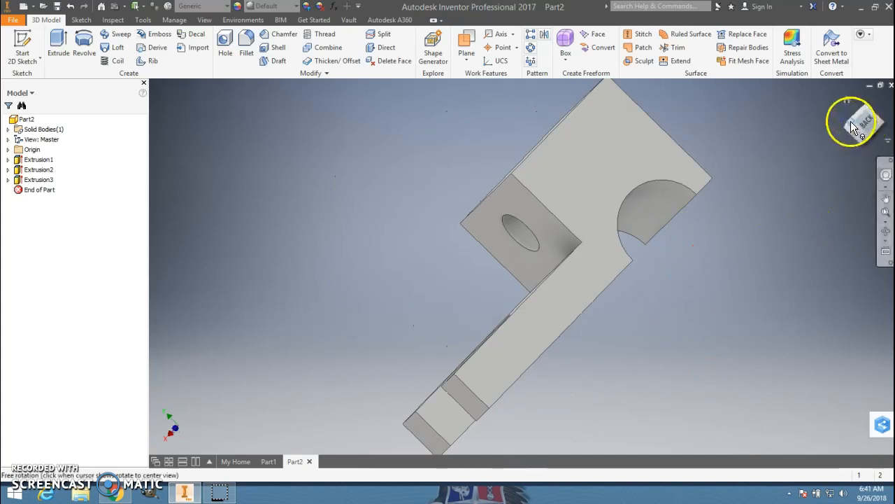
{"action": "left_click", "coordinate": [849, 122]}
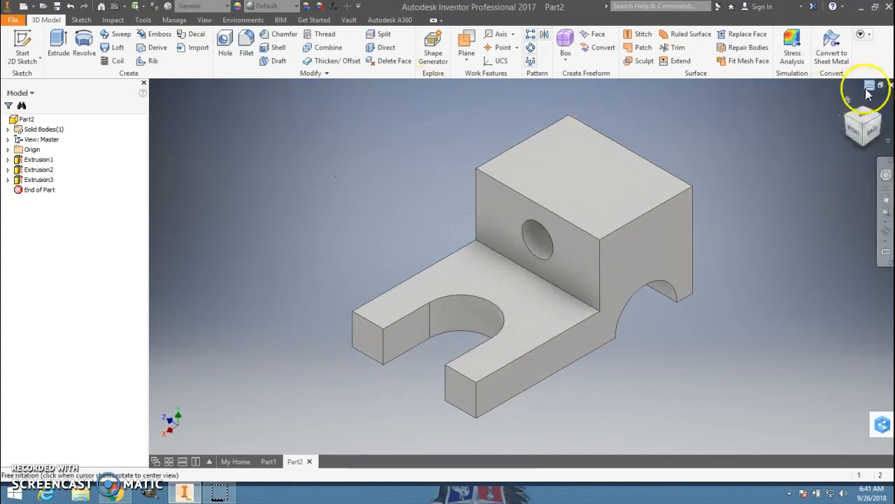
{"action": "right_click", "coordinate": [848, 99]}
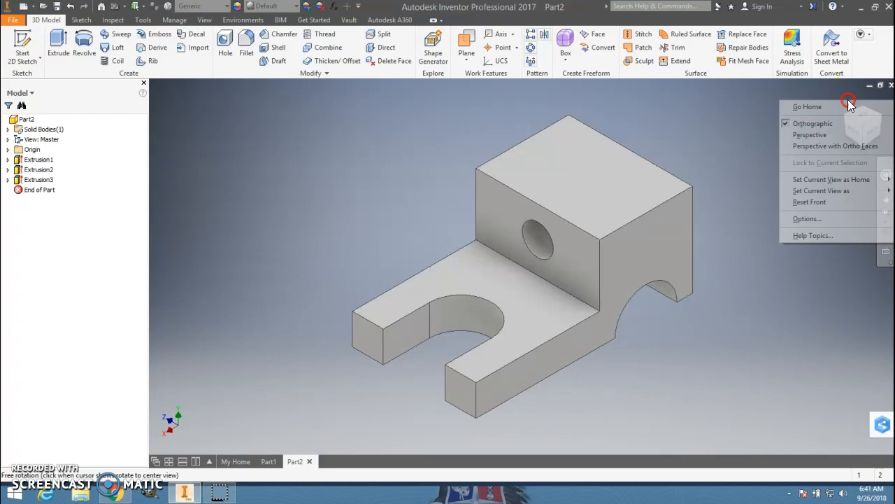
{"action": "mouse_move", "coordinate": [831, 180]}
{"action": "left_click", "coordinate": [763, 181]}
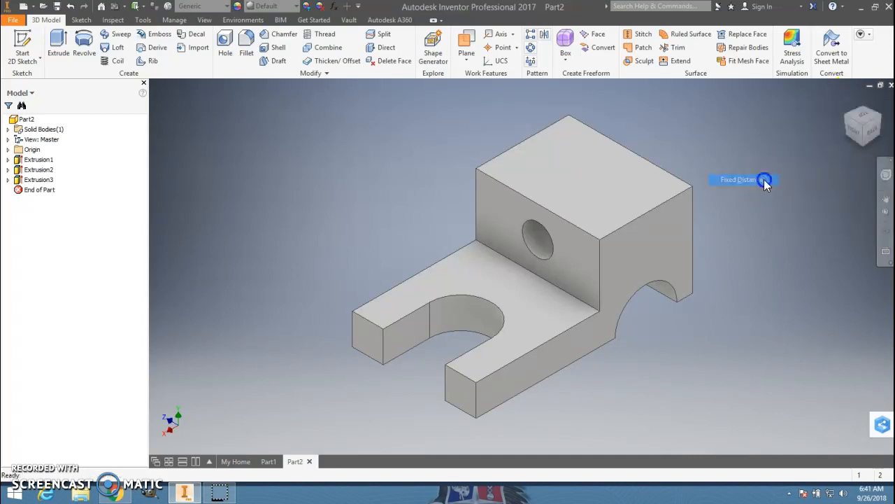